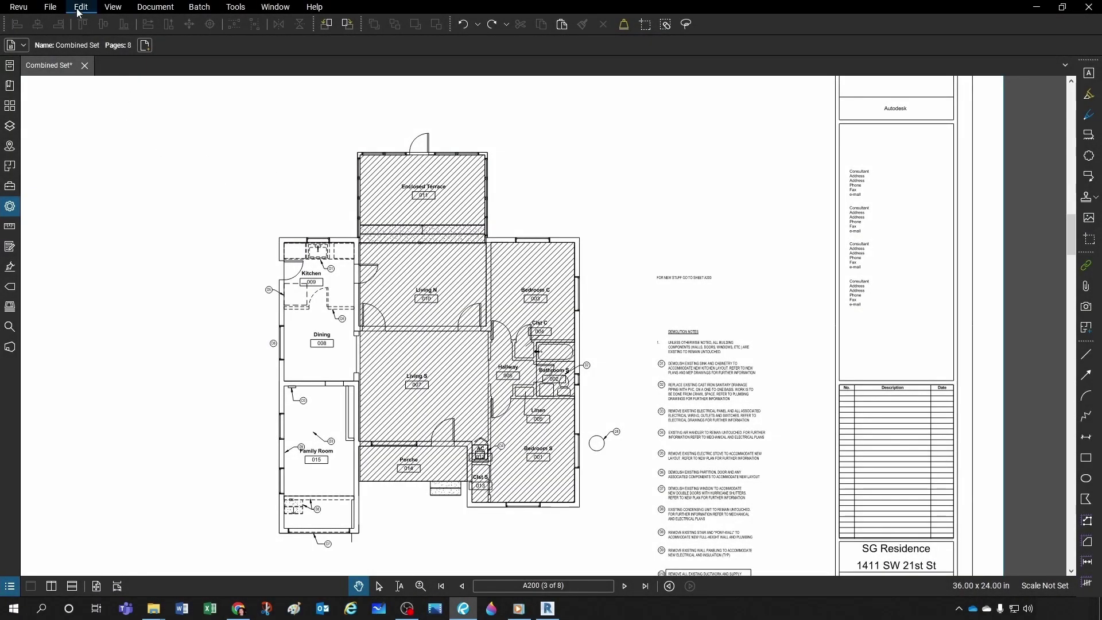
Take a snapshot of the plan's Kitchen area with Edit > Snapshot
left_click(79, 8)
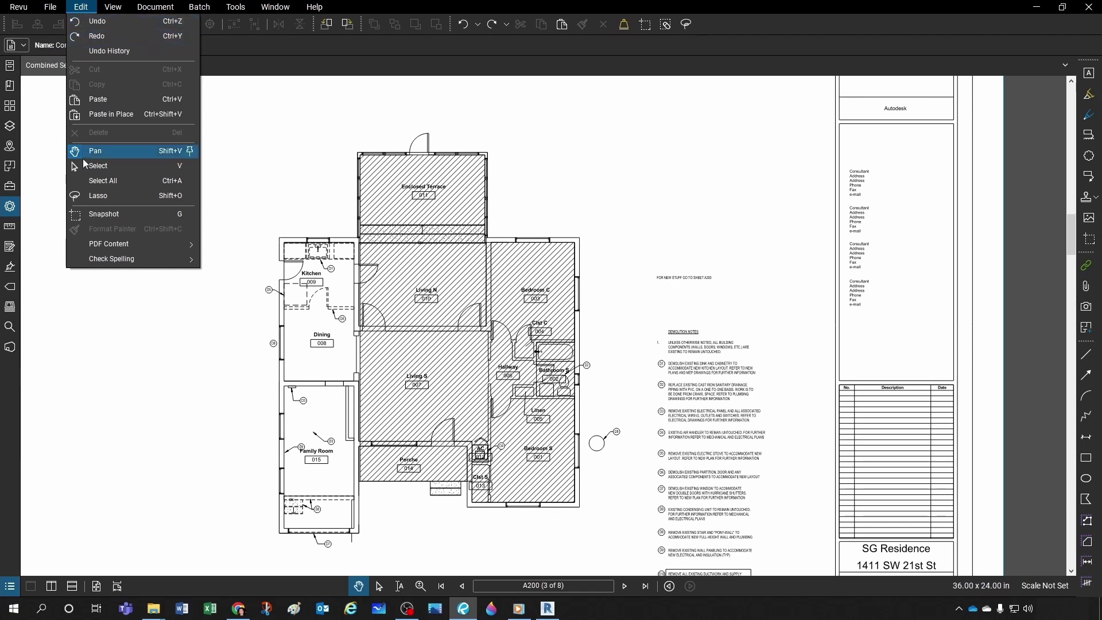
left_click(103, 215)
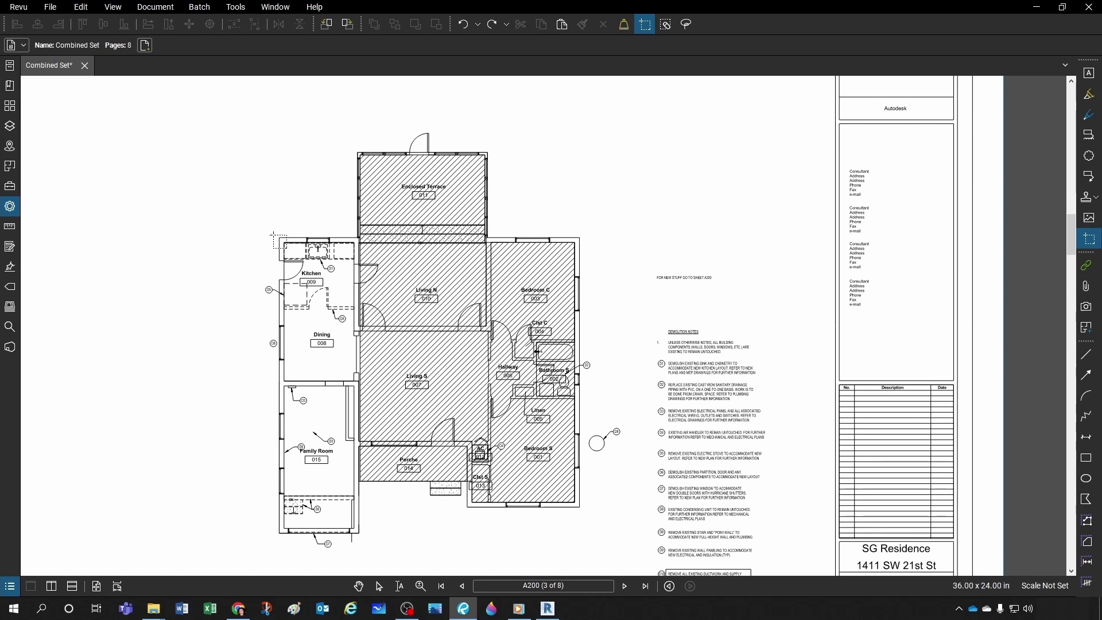
left_click_drag(274, 233, 364, 311)
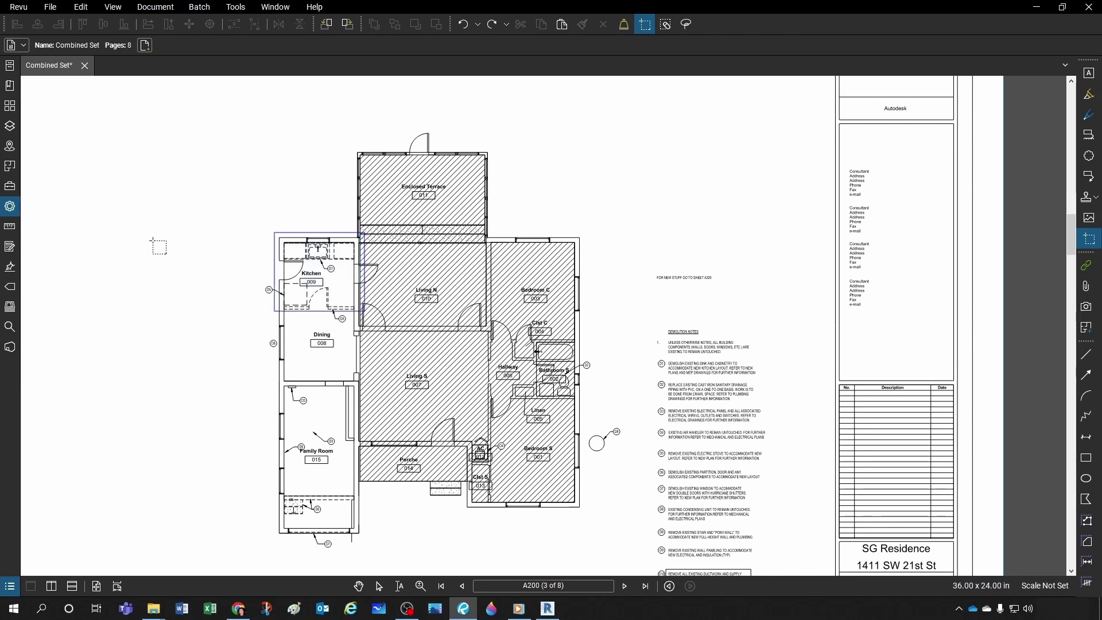
key("Escape")
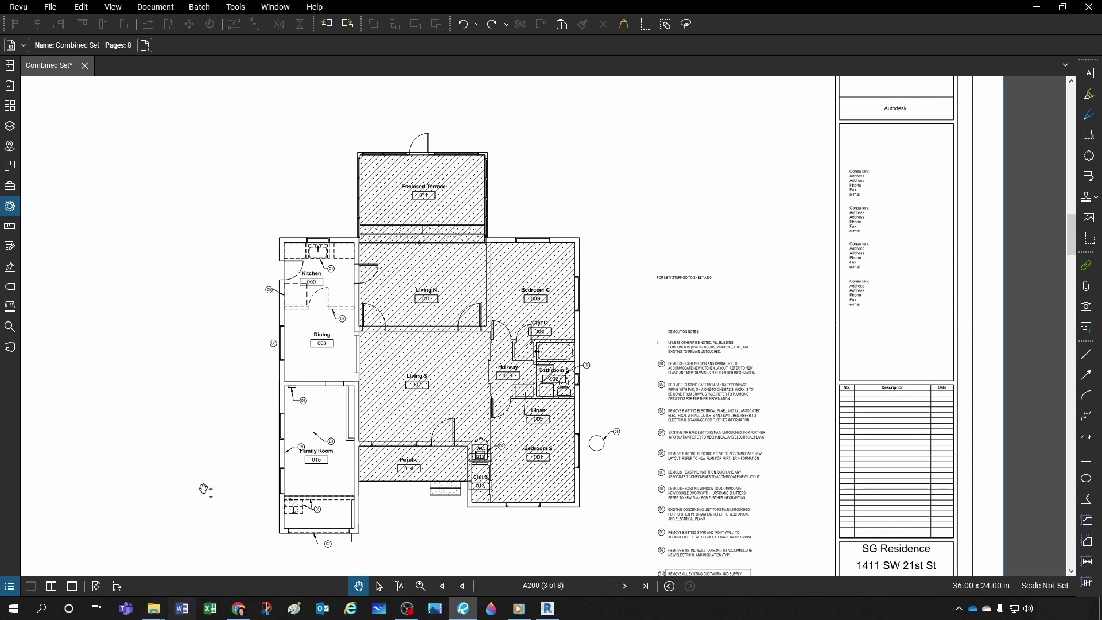
Paste the Kitchen snapshot and place it left of the floor plan
left_click_drag(94, 206, 191, 215)
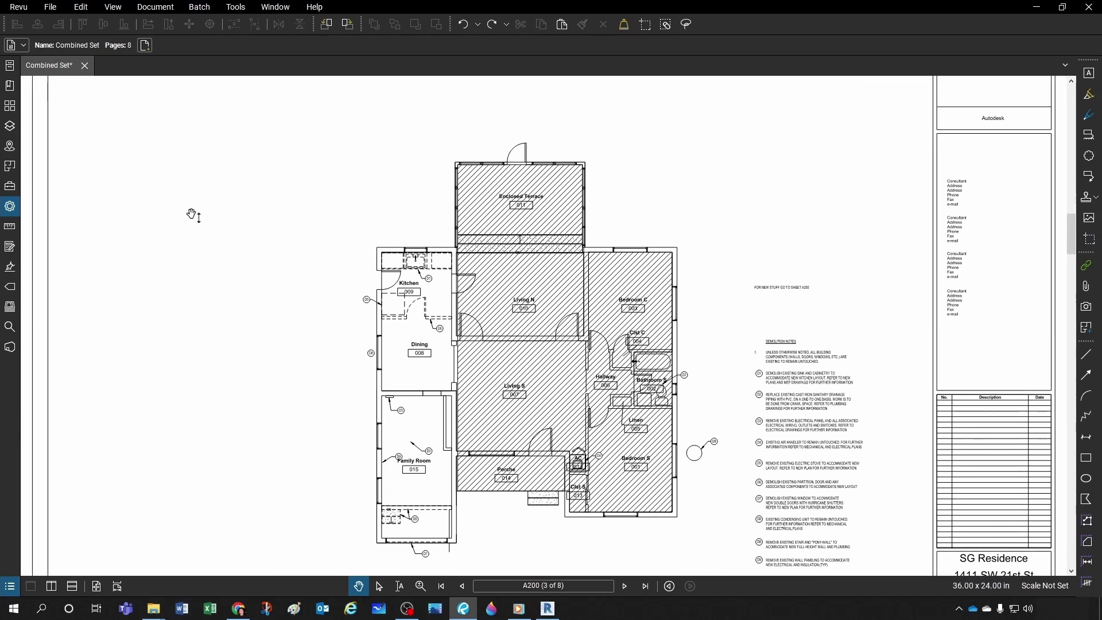
mouse_move(189, 289)
left_mouse_down()
mouse_move(160, 271)
mouse_move(229, 300)
mouse_move(252, 327)
left_mouse_up()
key("ctrl+v")
left_click(202, 197)
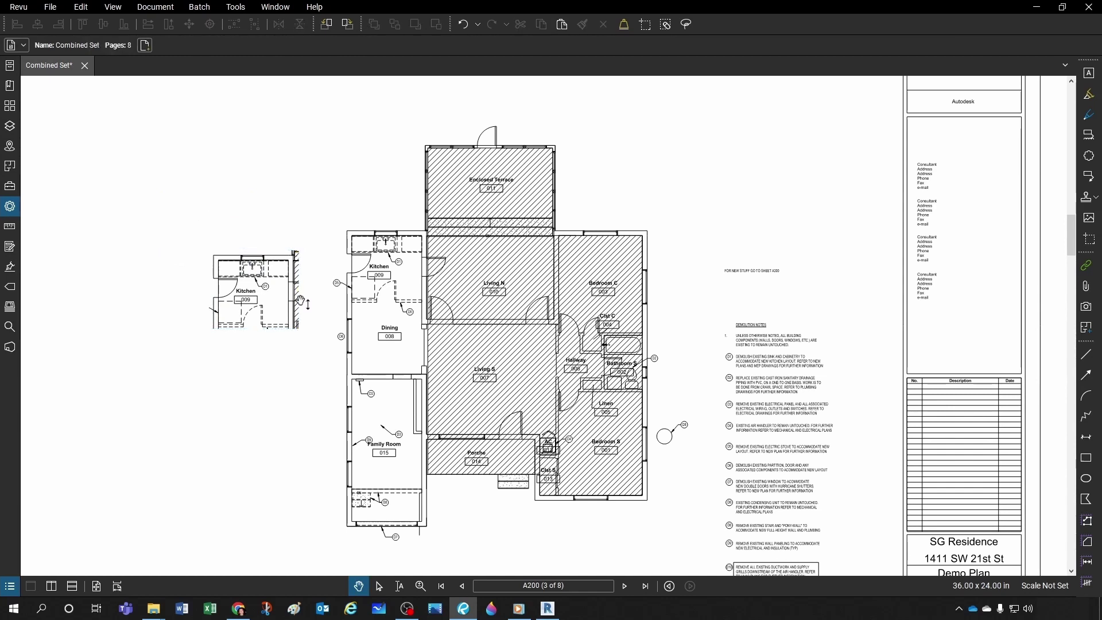
Screen-clip the kitchen and paste it onto the sheet above the first image
left_click(266, 608)
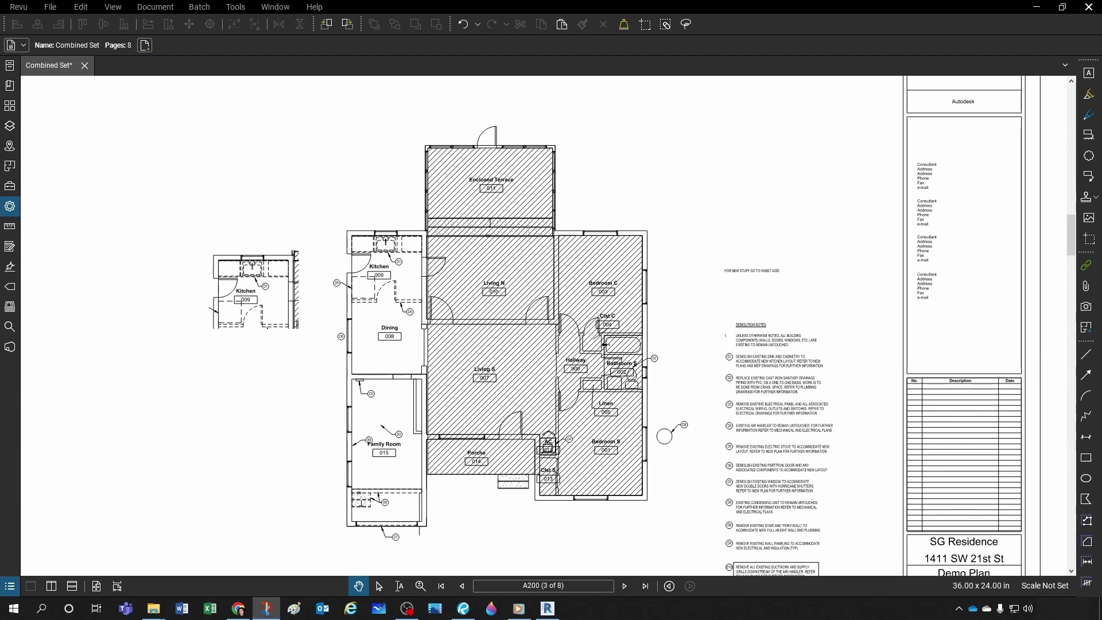
left_click_drag(342, 224, 432, 315)
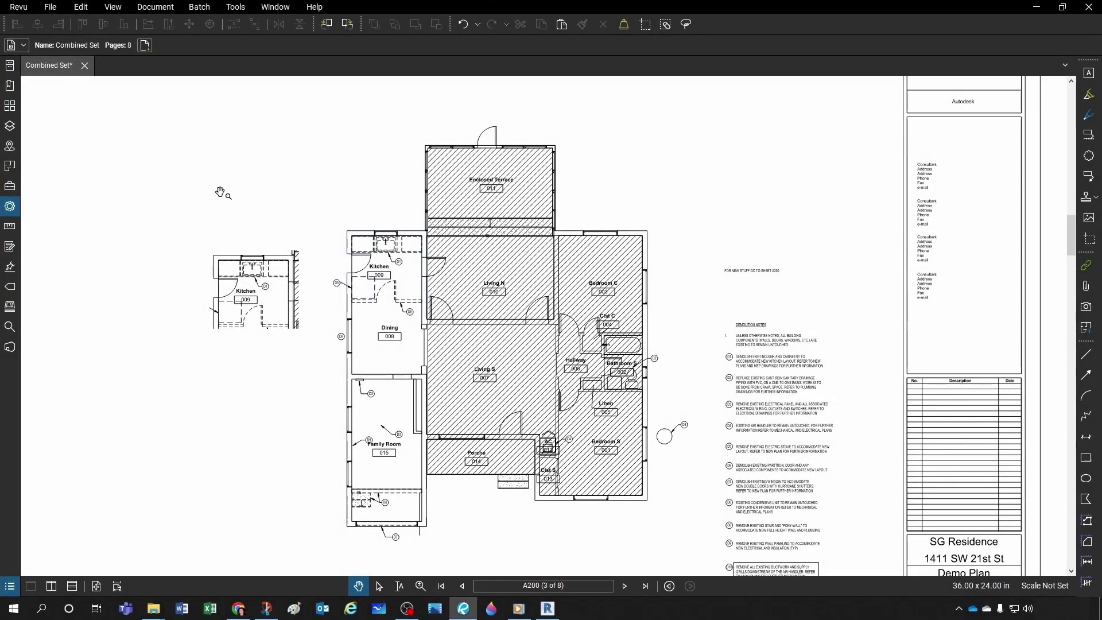
key("ctrl+v")
left_click(260, 152)
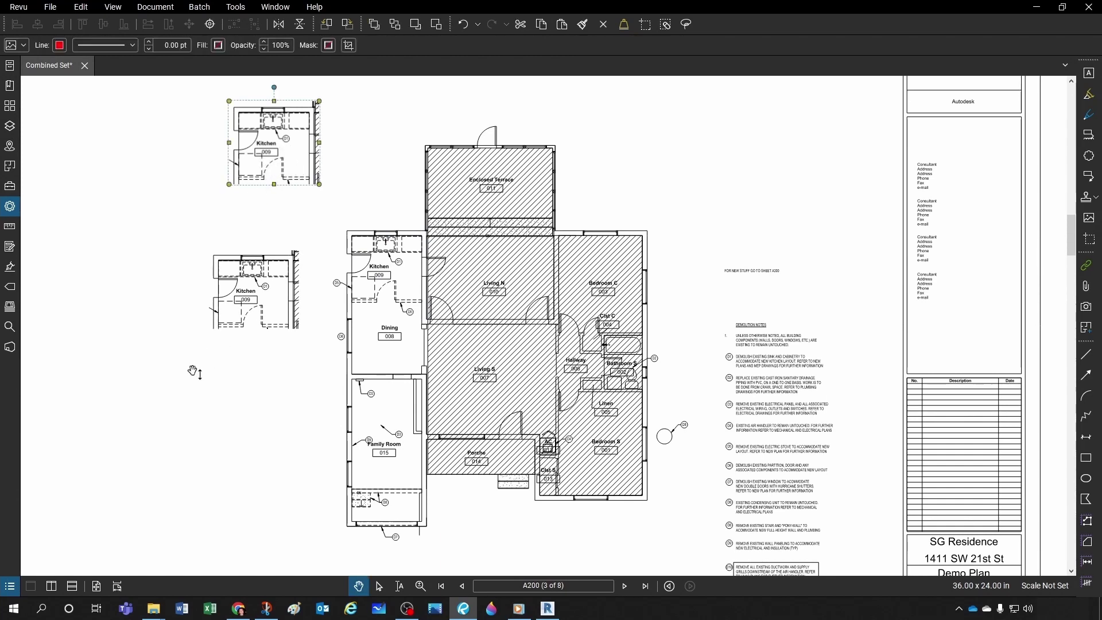
Open the Markups List and bring up the context menu for the Snapshot markup
left_click(12, 587)
scroll(57, 582, "down", 1)
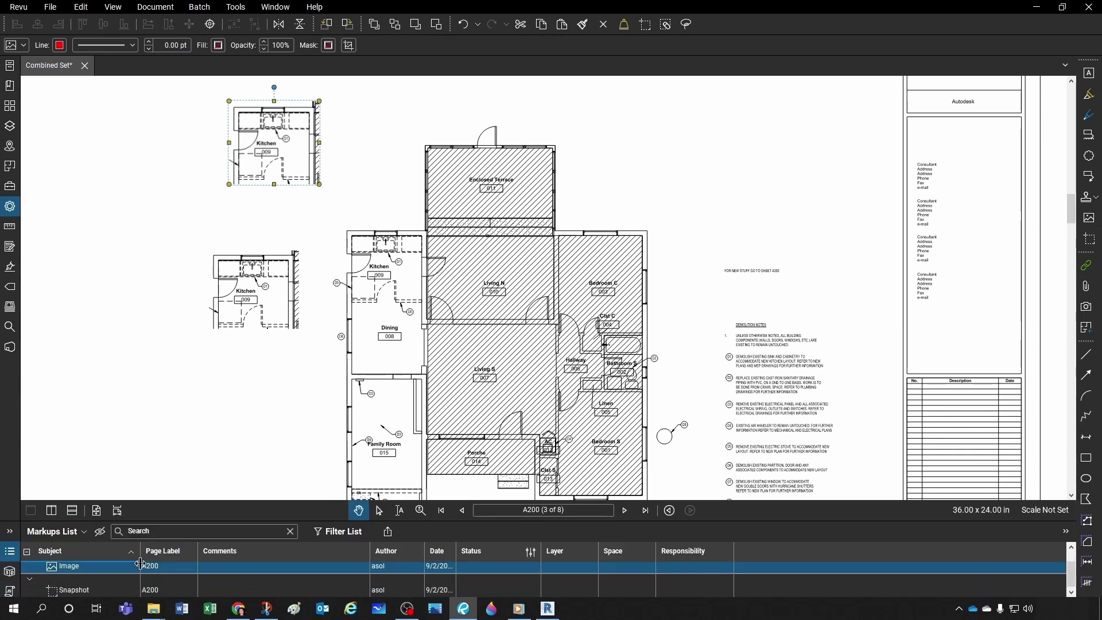
scroll(61, 583, "up", 1)
scroll(64, 584, "down", 1)
left_click(74, 590)
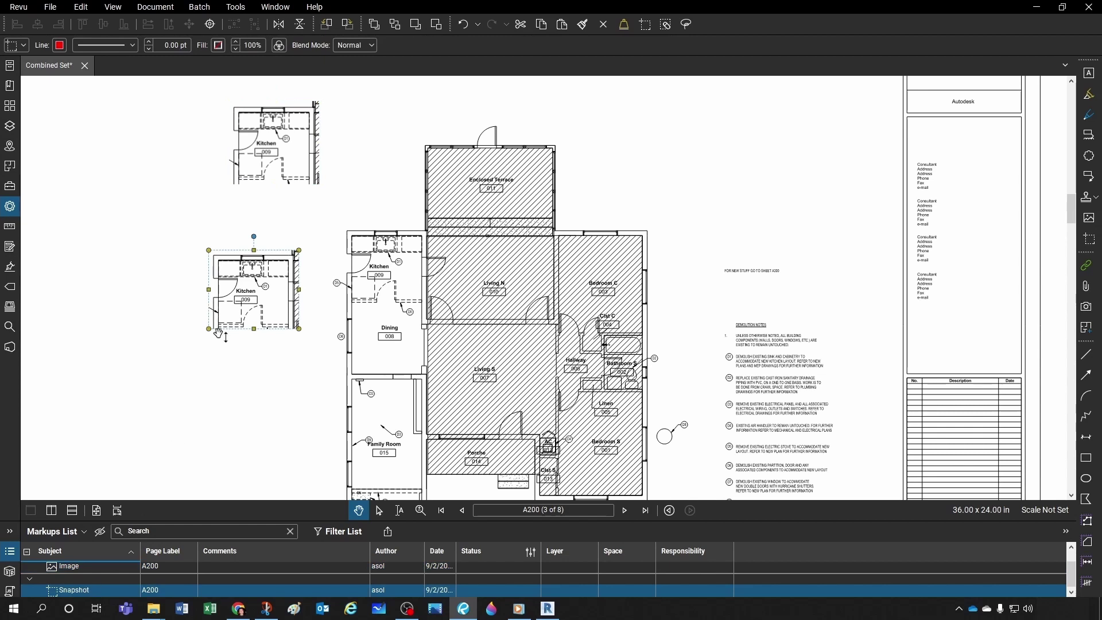
left_click(76, 569)
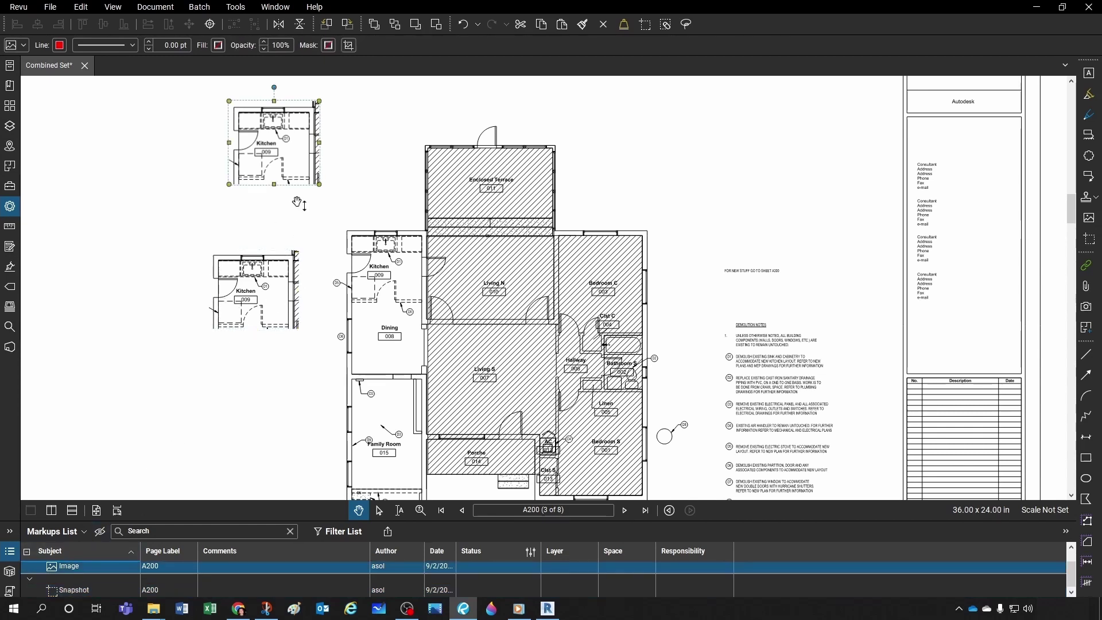
left_click(76, 591)
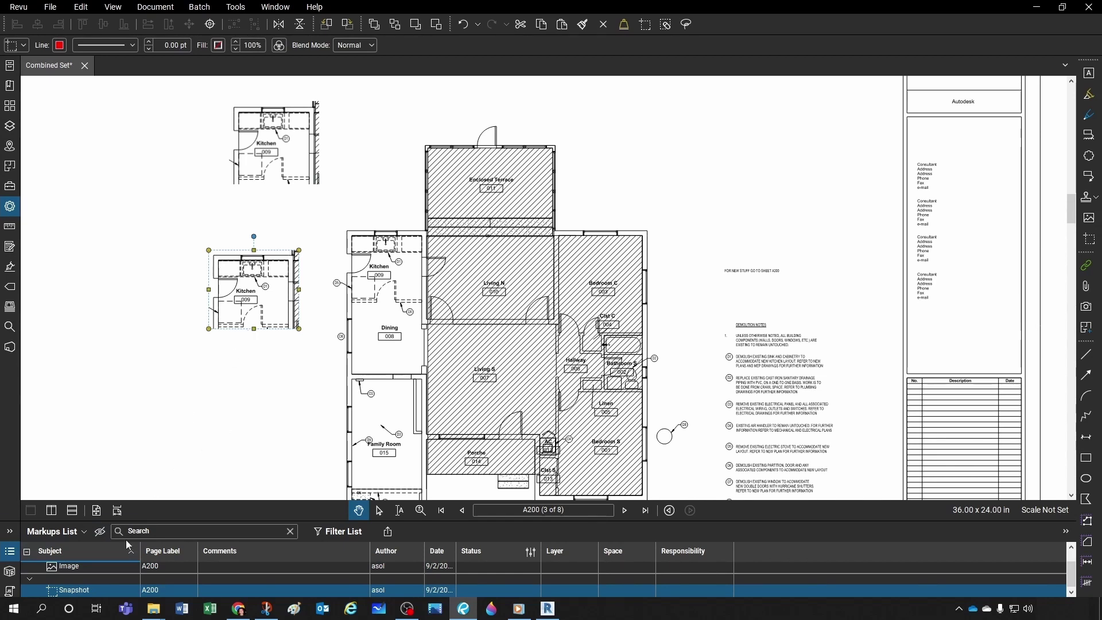
right_click(78, 591)
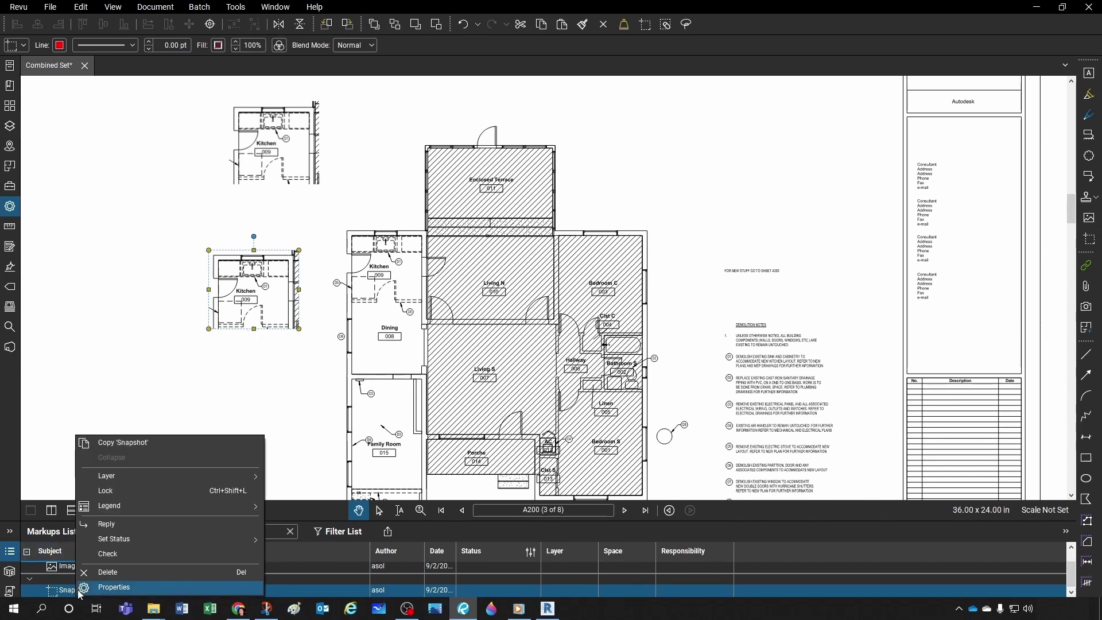
Colorize the Kitchen snapshot red using Change Colors in its Properties
left_click(113, 589)
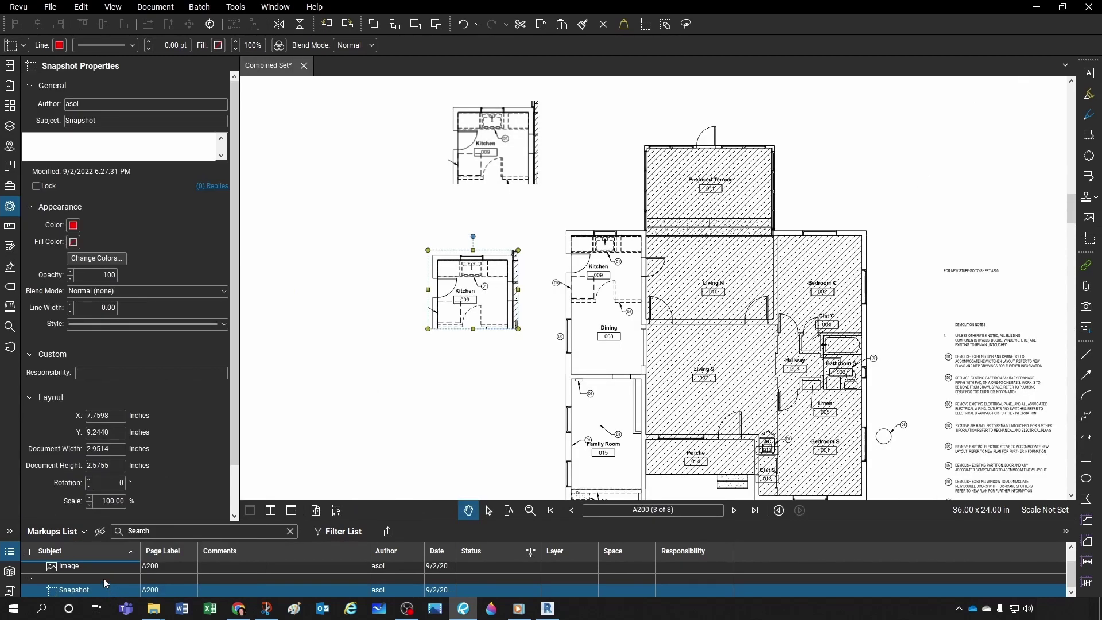
left_click(101, 257)
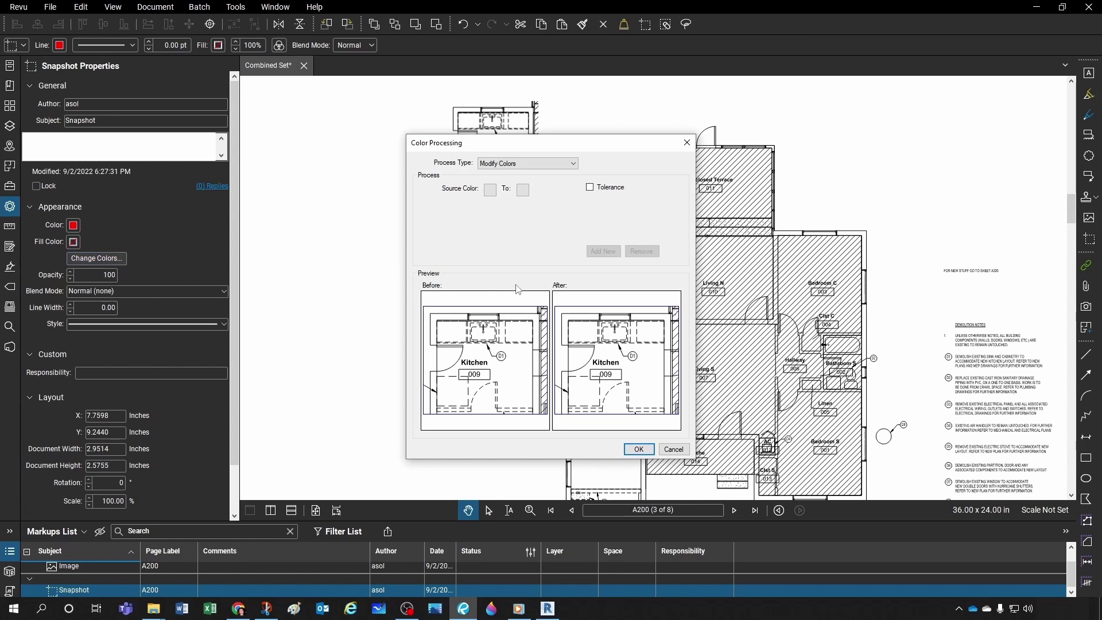
left_click(515, 163)
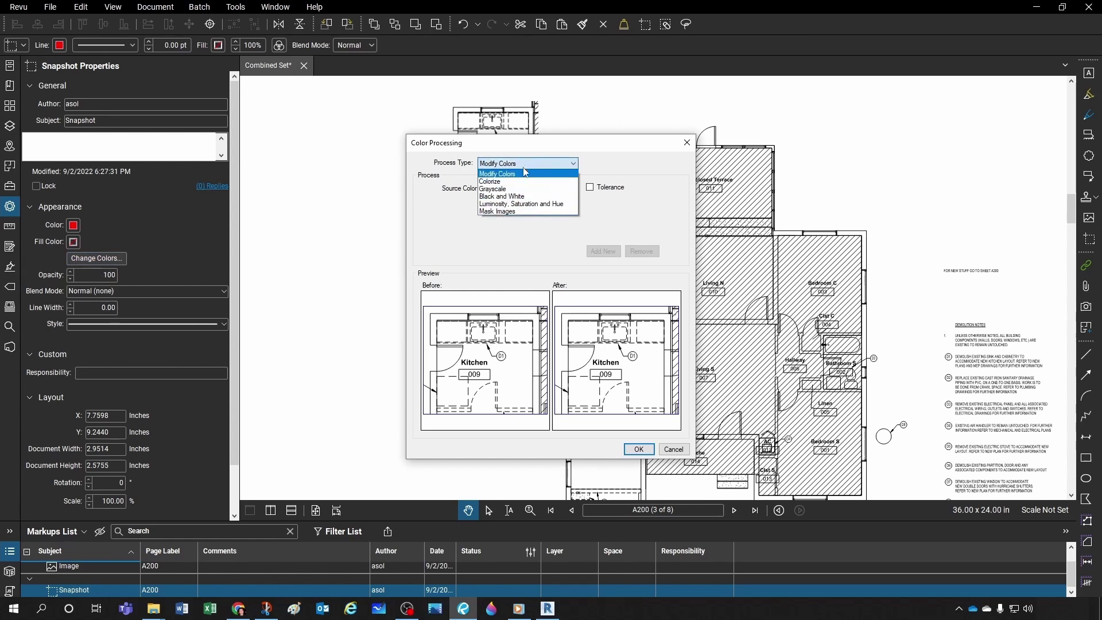
left_click(490, 183)
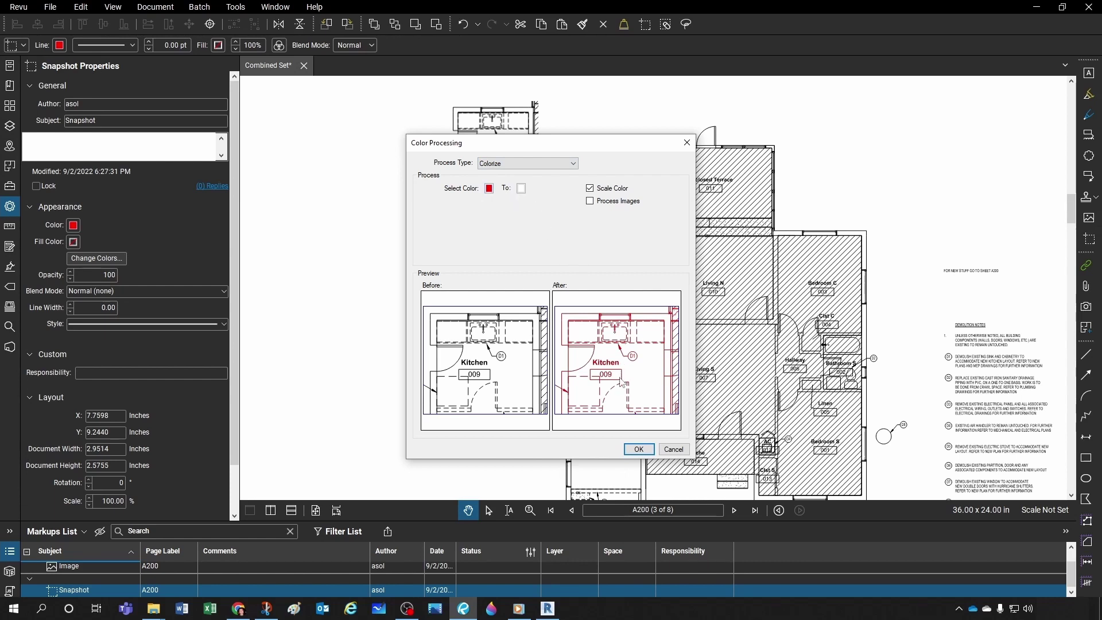
left_click(638, 449)
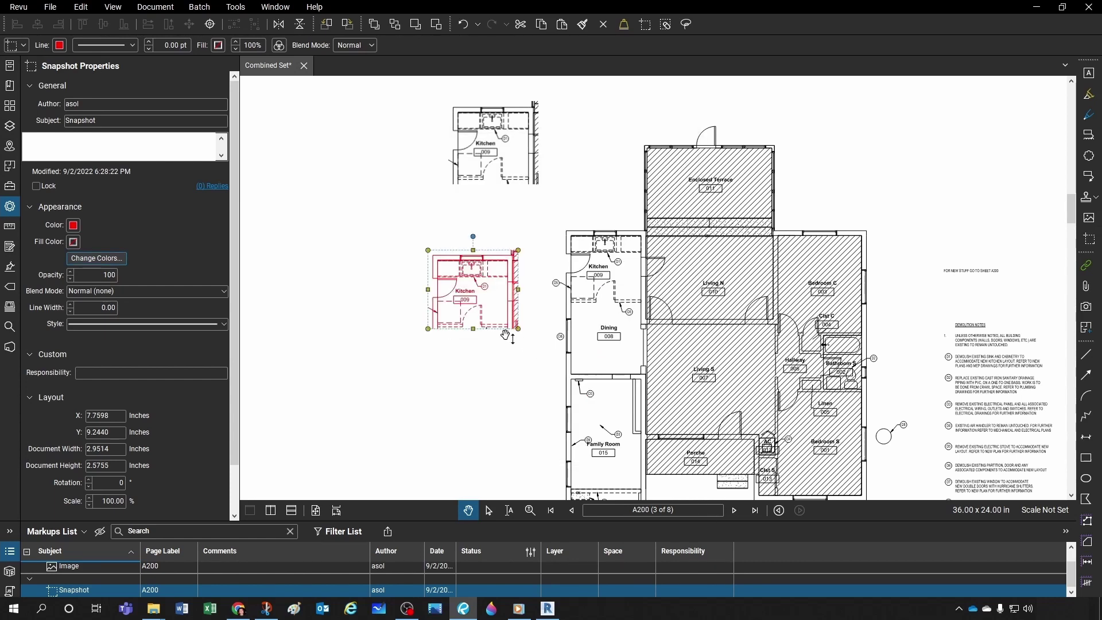
Rotate the red Kitchen snapshot to 270° and move it over the plan's Kitchen
mouse_move(483, 304)
left_mouse_down()
mouse_move(614, 299)
mouse_move(494, 307)
left_mouse_up()
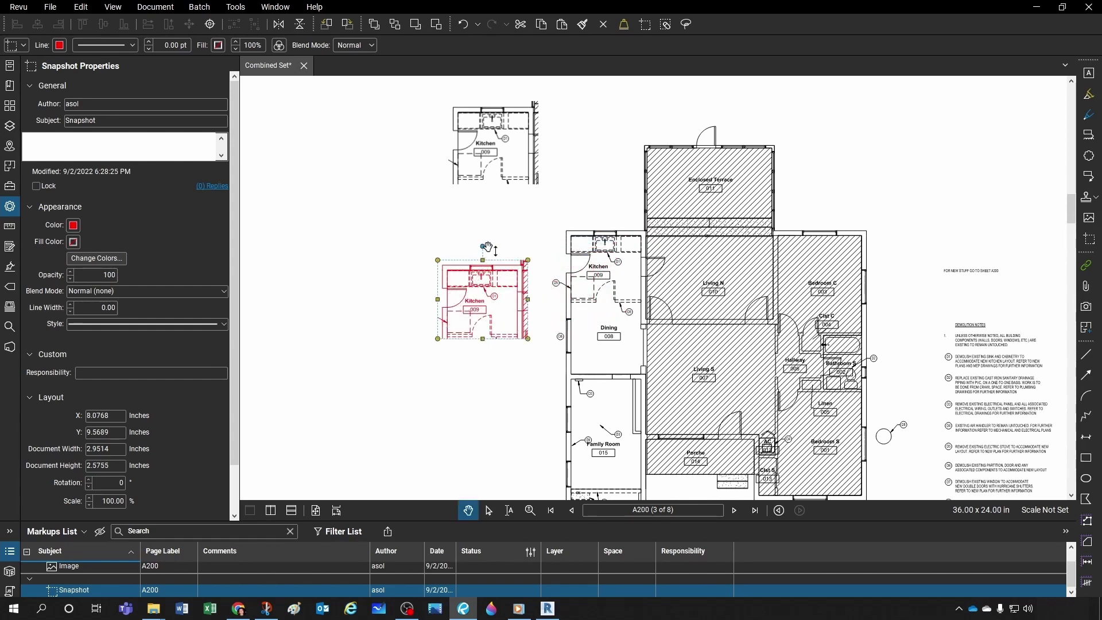
left_click_drag(483, 247, 400, 299)
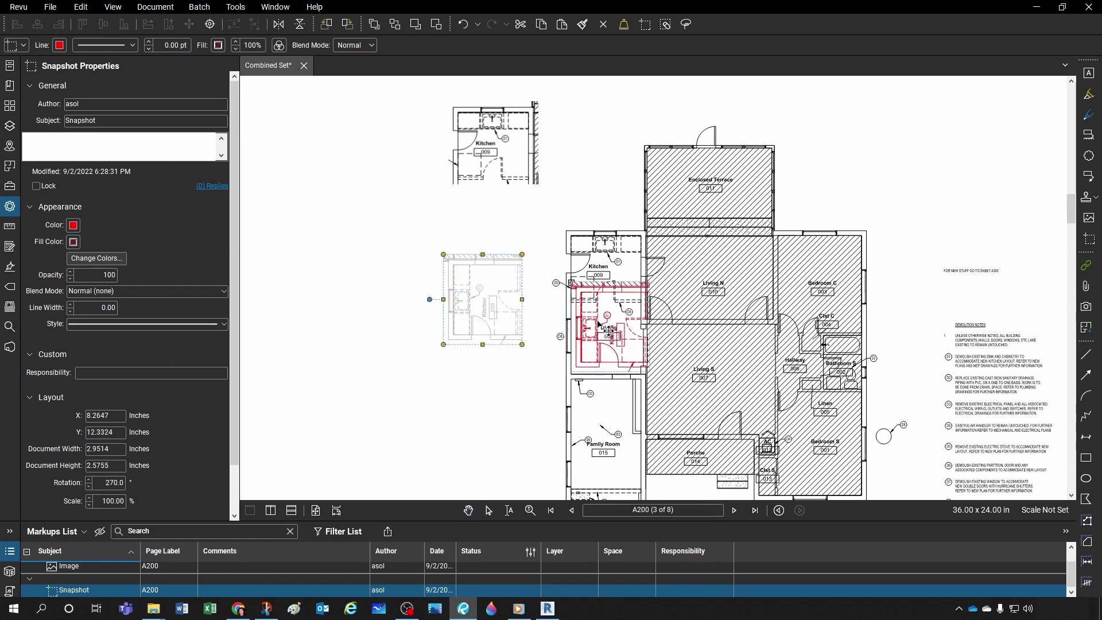
left_click_drag(606, 334, 561, 332)
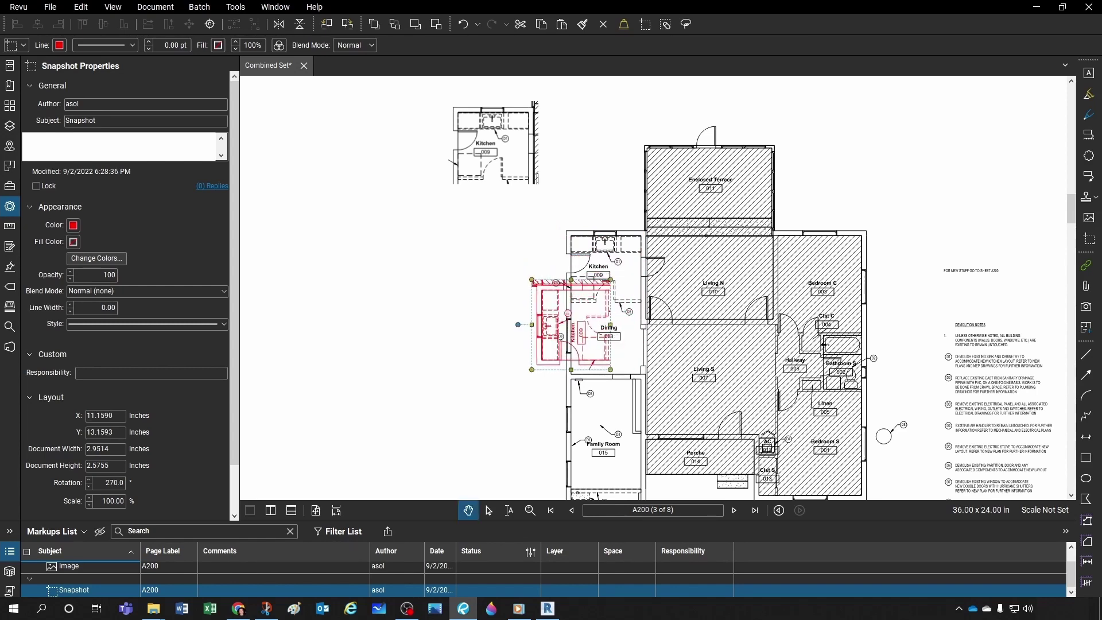
key("Escape")
Move the red snapshot left off the plan and deselect it
scroll(587, 300, "up", 3)
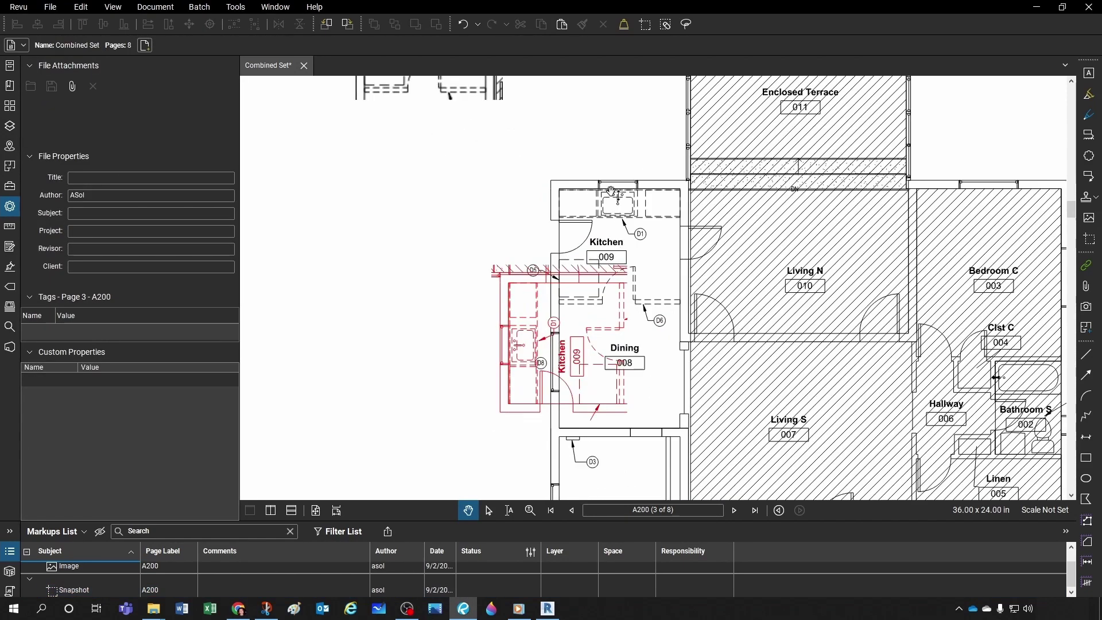
left_click_drag(532, 349, 377, 325)
left_click_drag(516, 214, 519, 214)
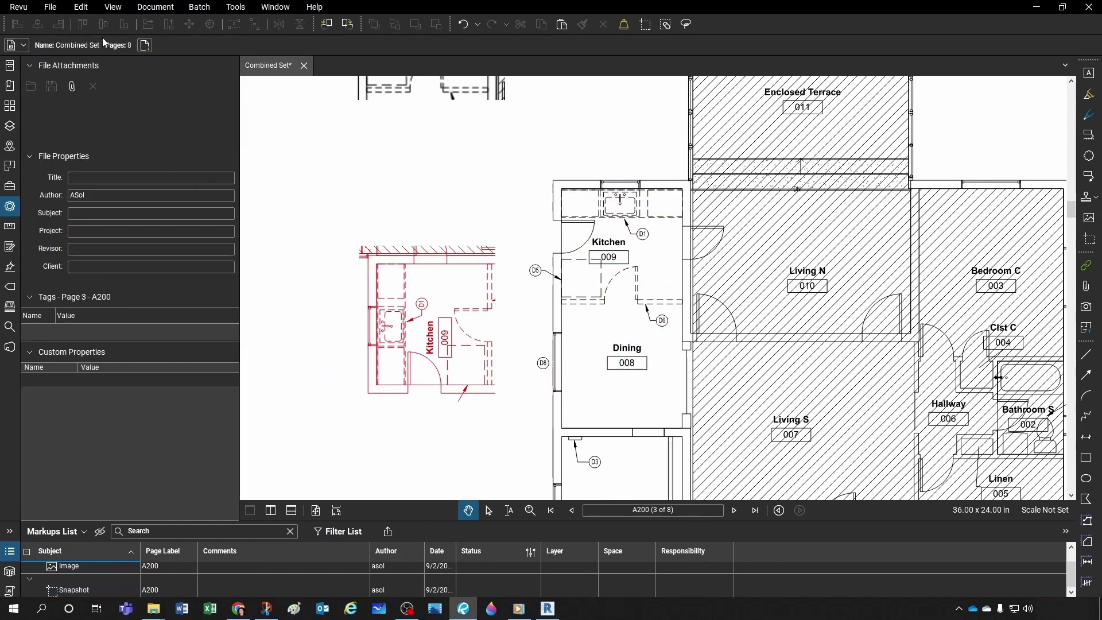
Cut out the plan's kitchen region and set the red snapshot in place beside Dining
left_click(84, 9)
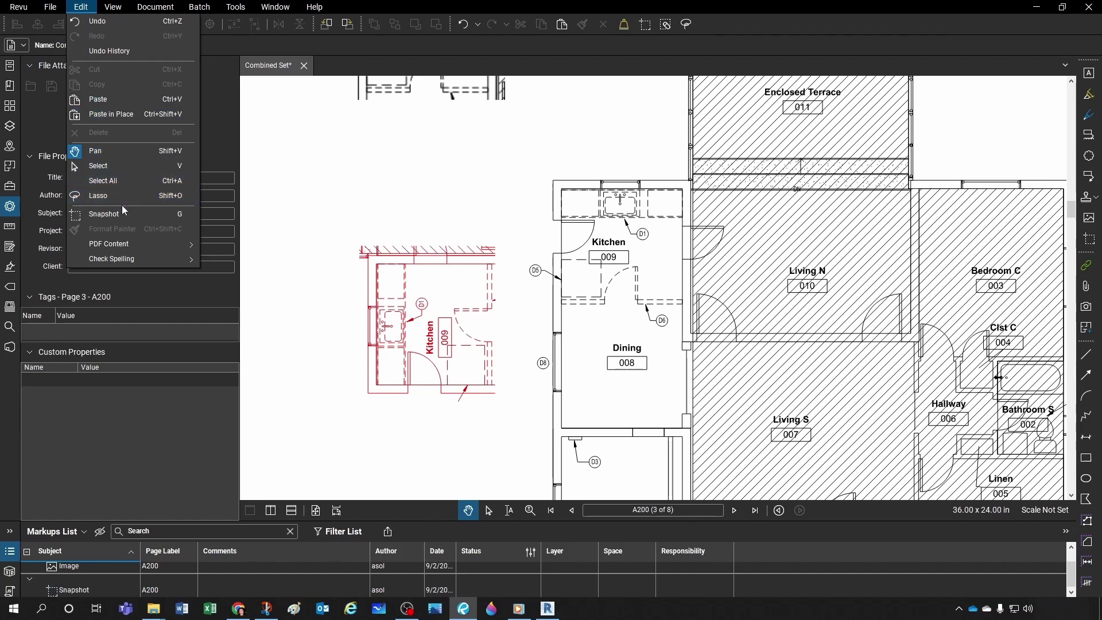
mouse_move(132, 251)
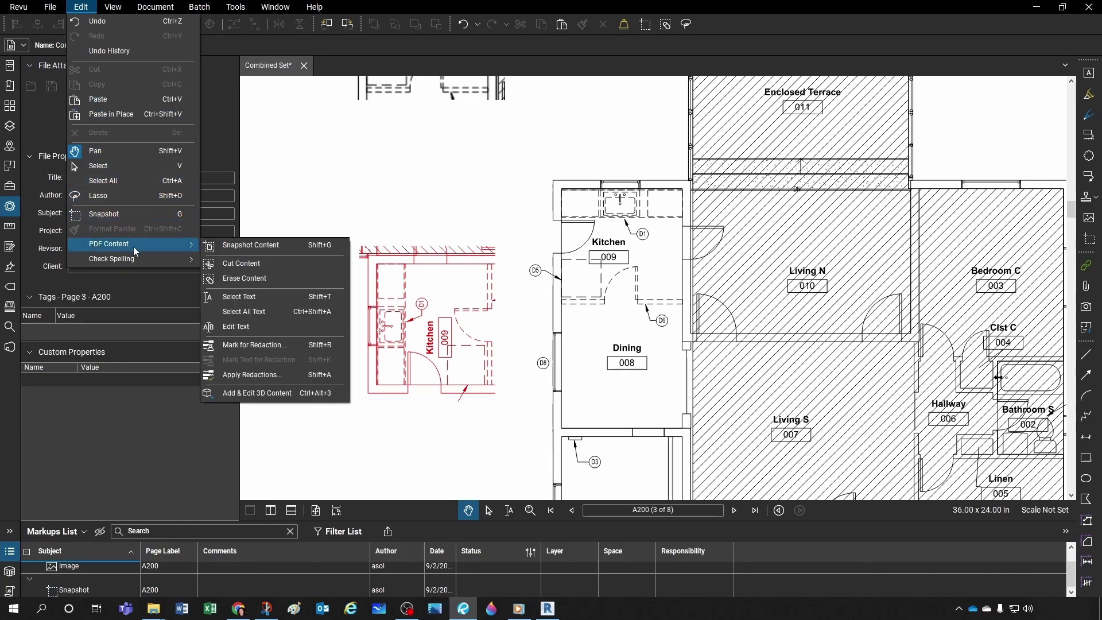
left_click(234, 265)
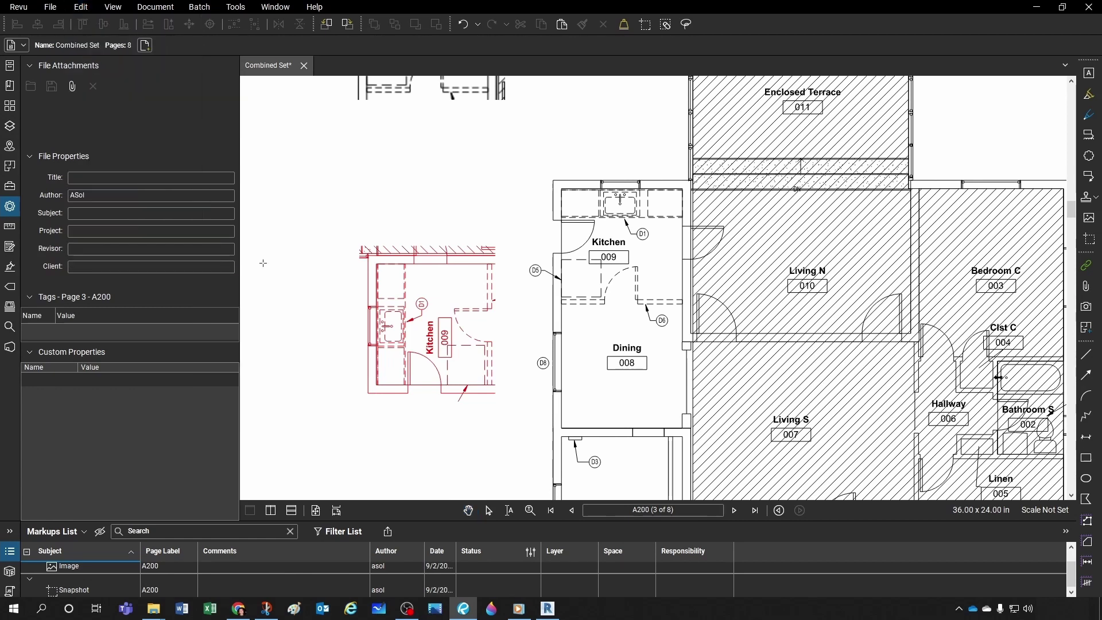
mouse_move(553, 179)
left_mouse_down()
mouse_move(644, 335)
mouse_move(682, 342)
mouse_move(692, 332)
left_mouse_up()
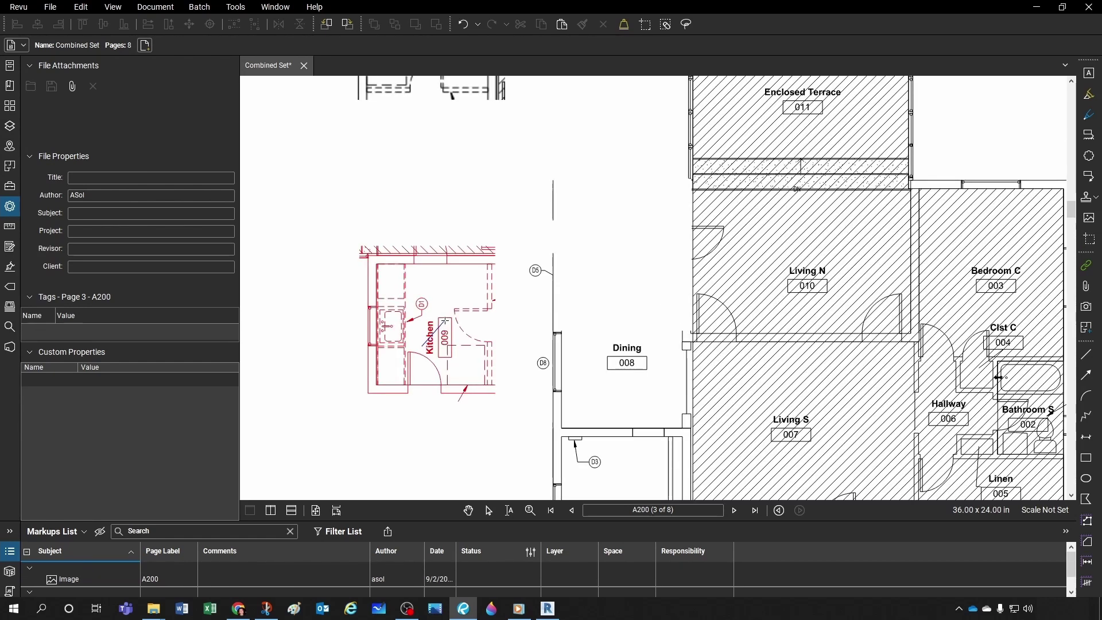
left_click_drag(445, 323, 622, 275)
left_click(440, 253)
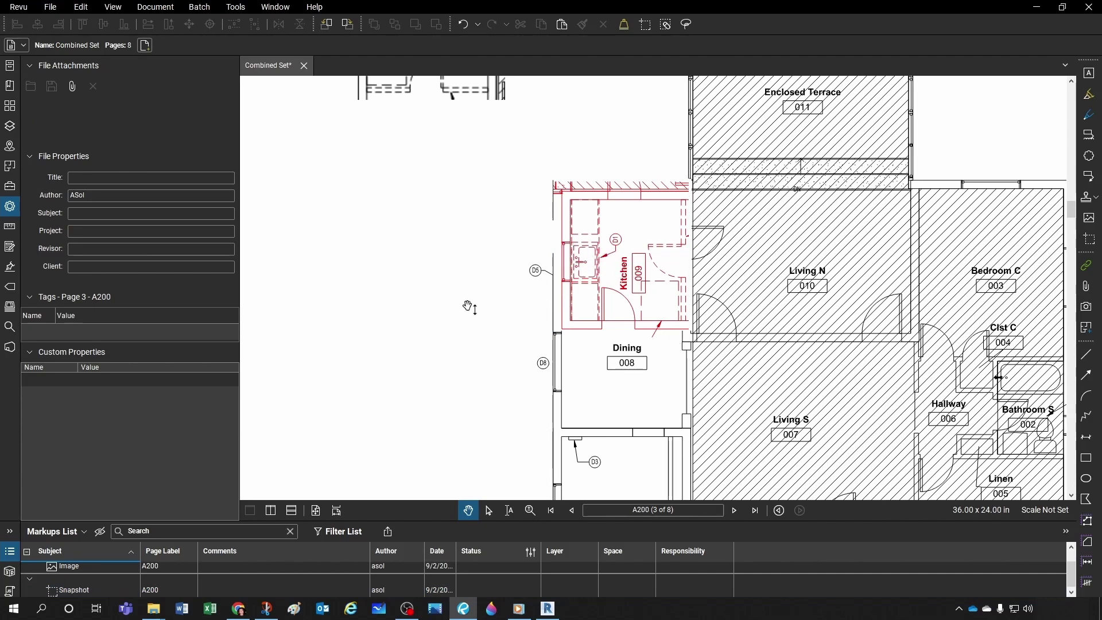
Paste the kitchen copy left of the plan and zoom to the 'FOR NEW STUFF GO TO SHEET A300' note
left_click(84, 10)
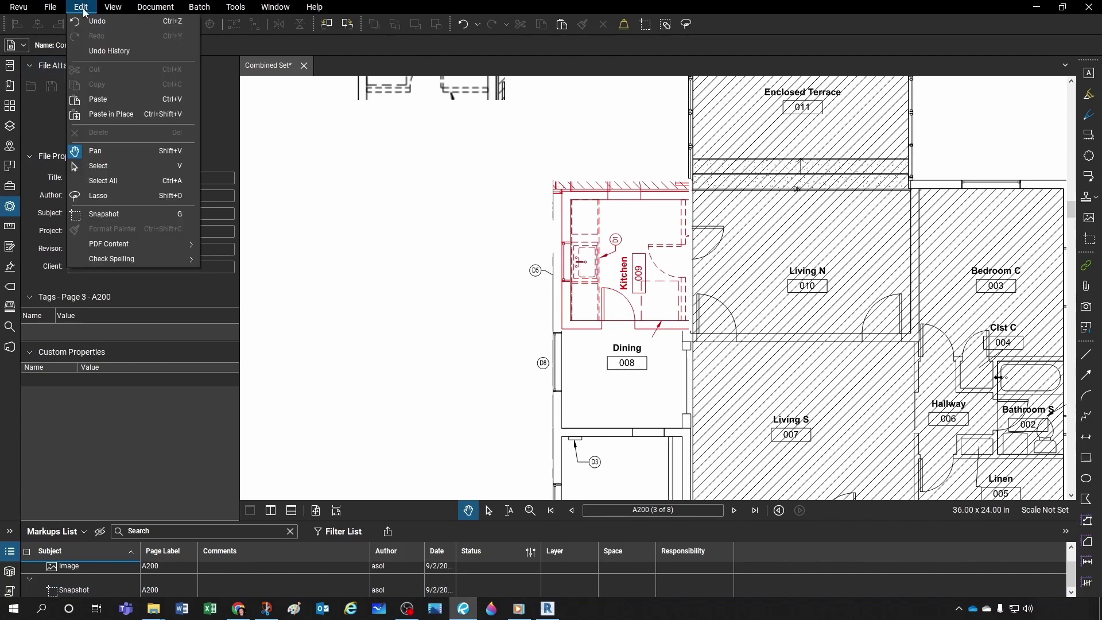
left_click(105, 103)
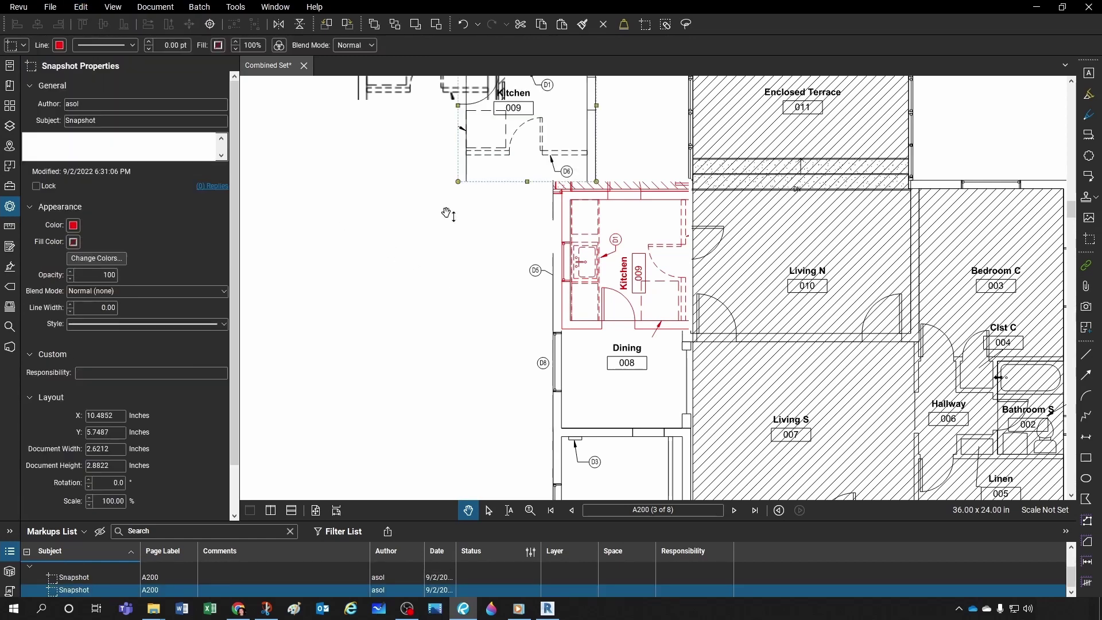
left_click_drag(529, 154, 454, 340)
left_click(492, 272)
scroll(517, 270, "down", 5)
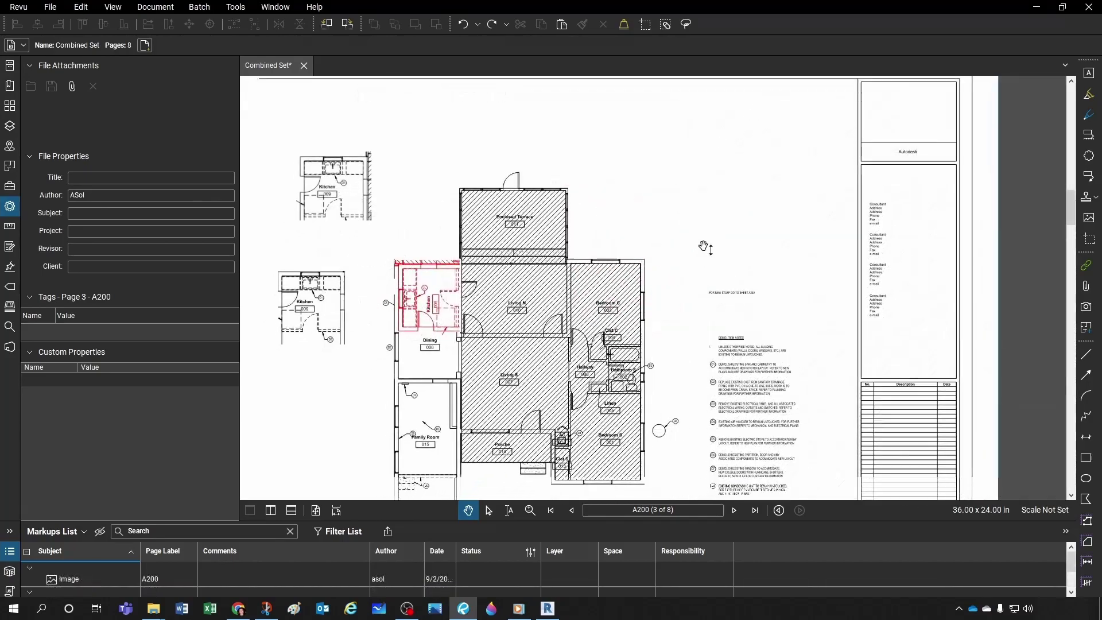
scroll(715, 320, "up", 2)
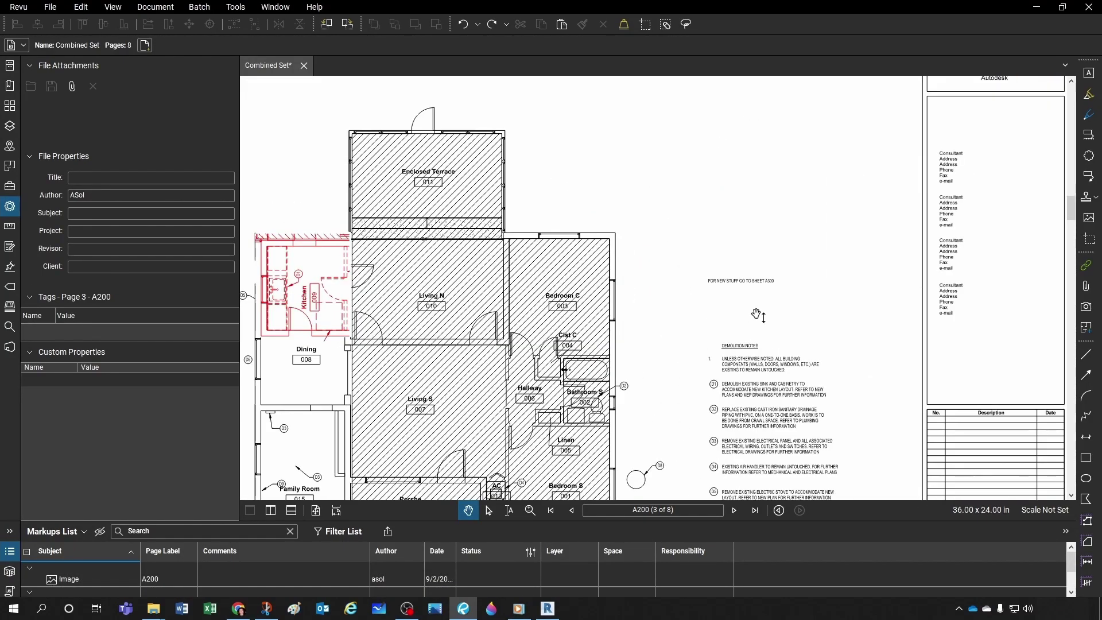
scroll(778, 321, "up", 5)
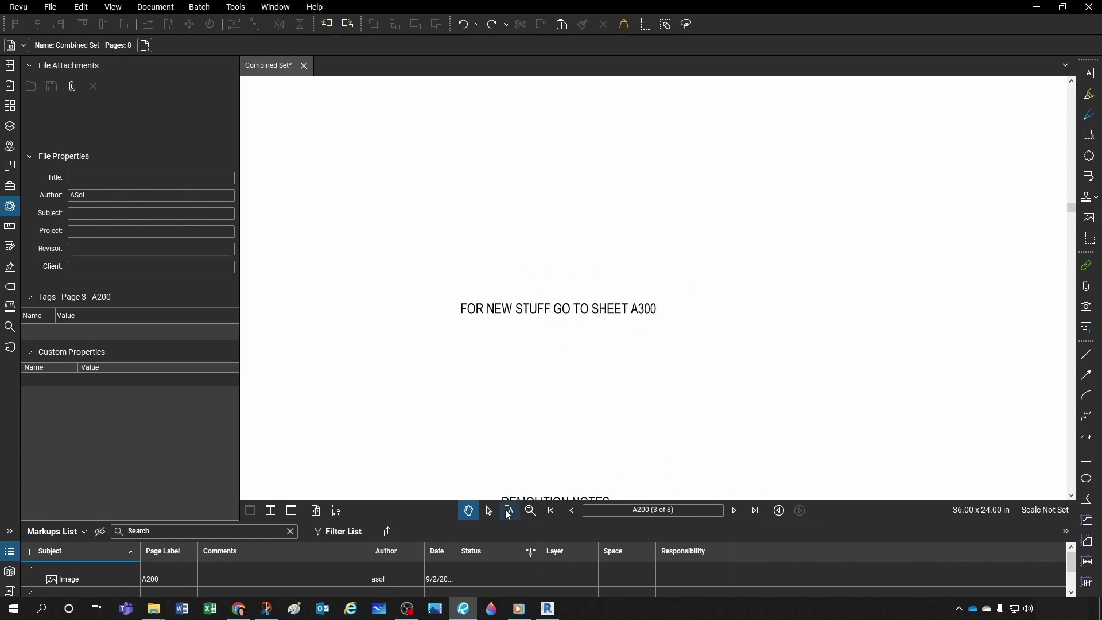
Select the sheet note's words with the text selection tool, then return to panning
left_click(509, 510)
left_click_drag(466, 309, 662, 308)
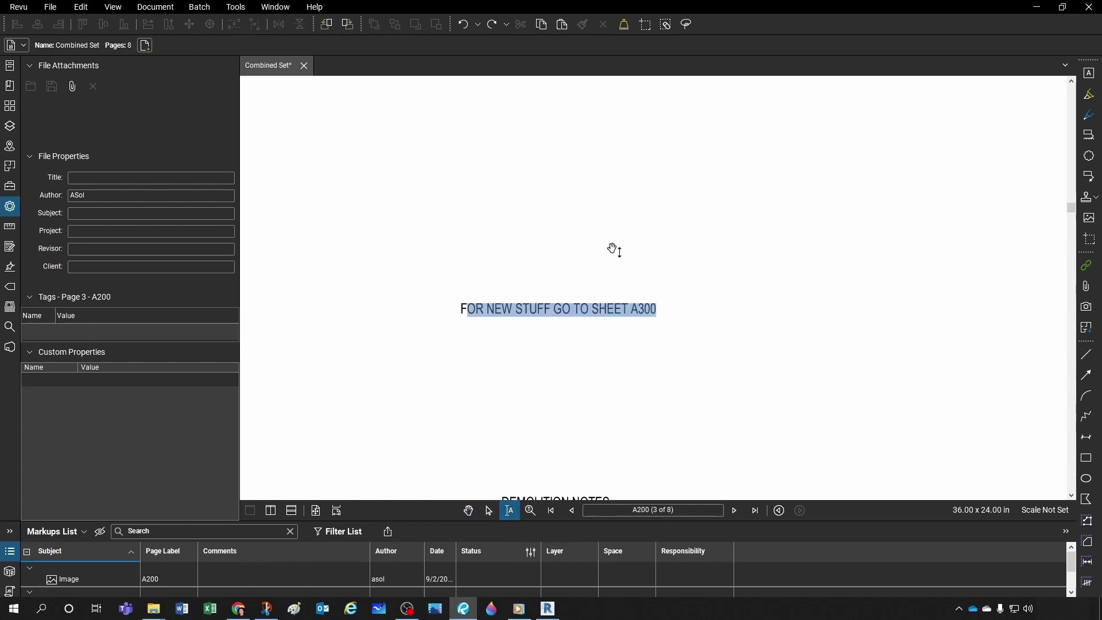
key("Escape")
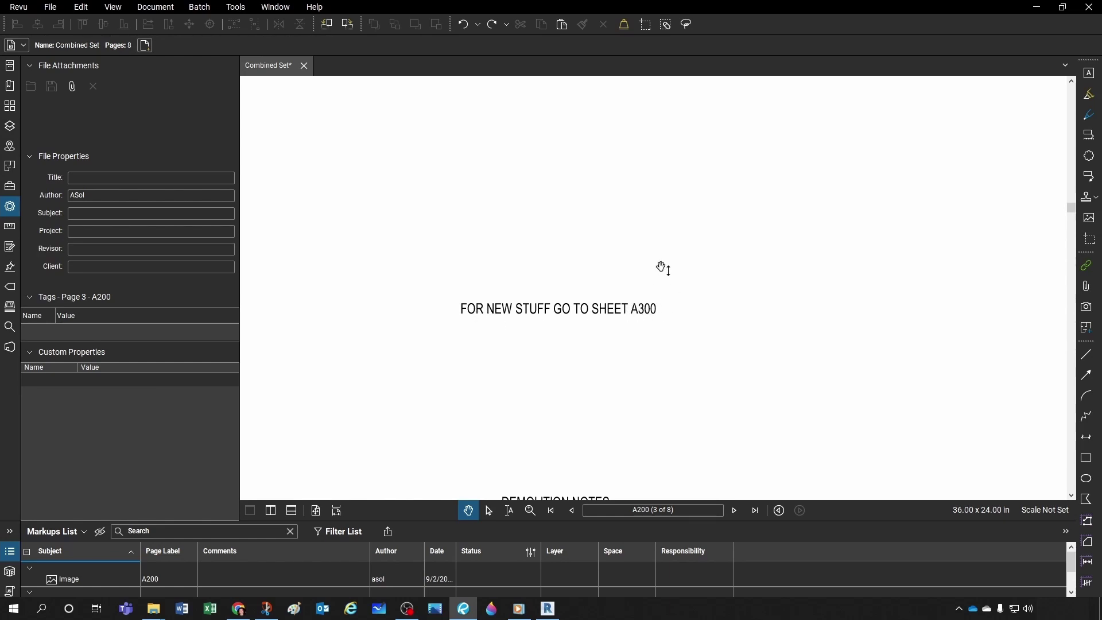
Change the note's A300 to A400 using PDF Content > Edit Text
left_click(84, 7)
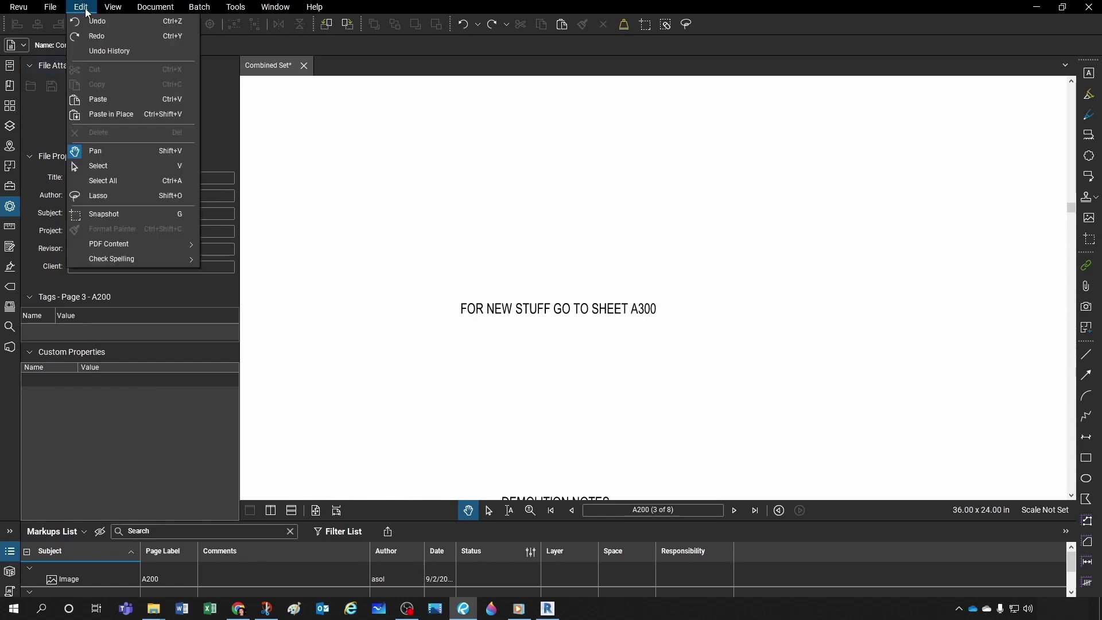
mouse_move(121, 246)
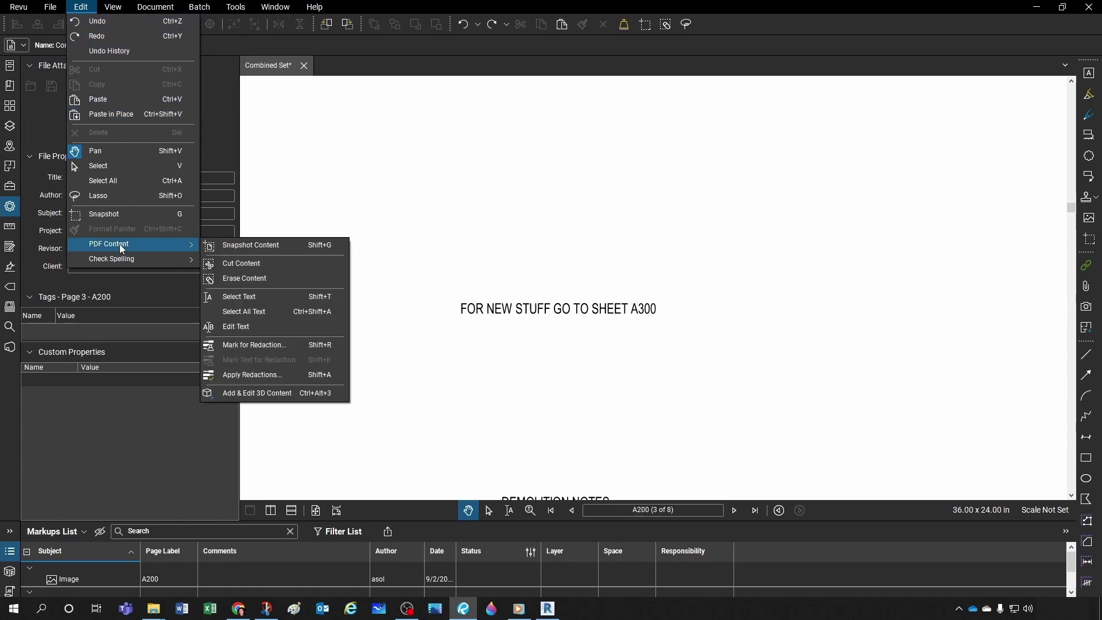
left_click(238, 329)
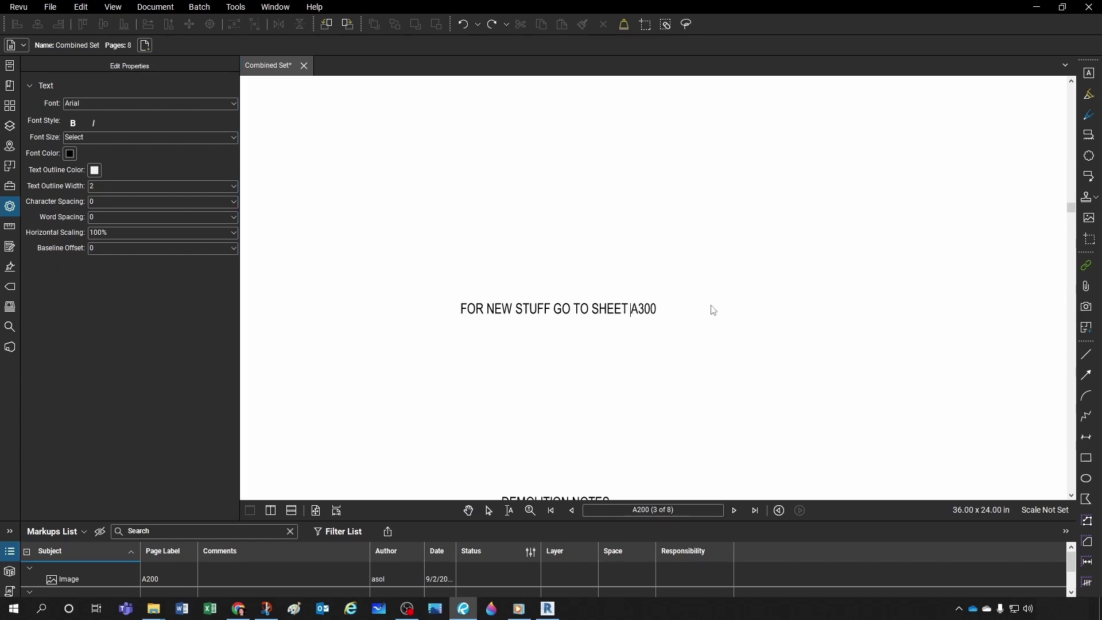
key("shift+Right")
type("4")
left_click(757, 233)
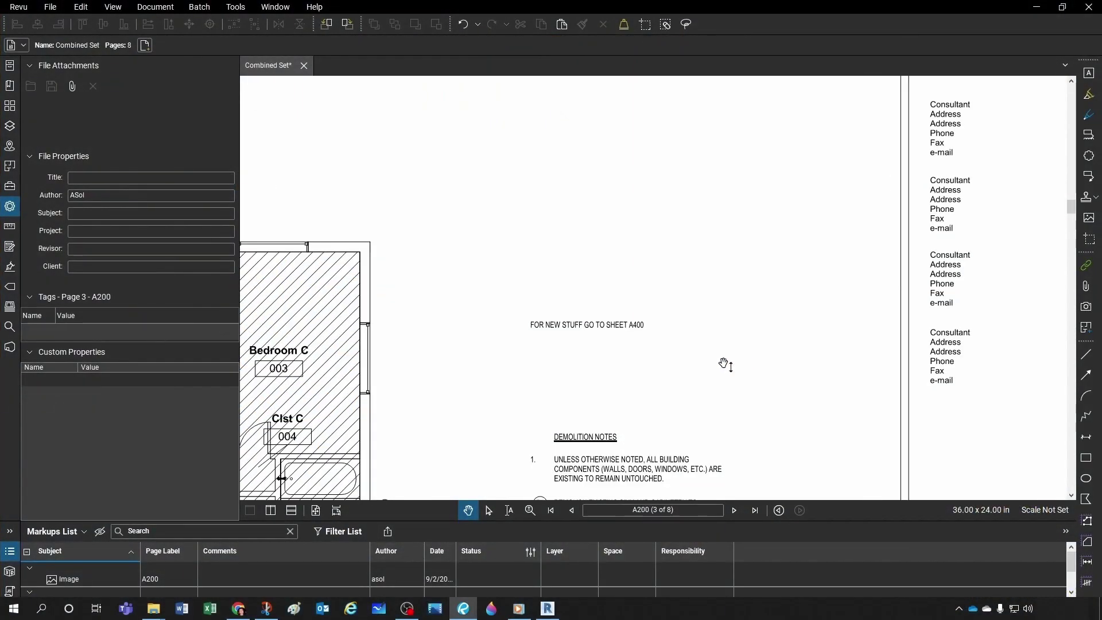
Zoom and pan around the edited A200 floor plan to review the changes
scroll(696, 275, "down", 3)
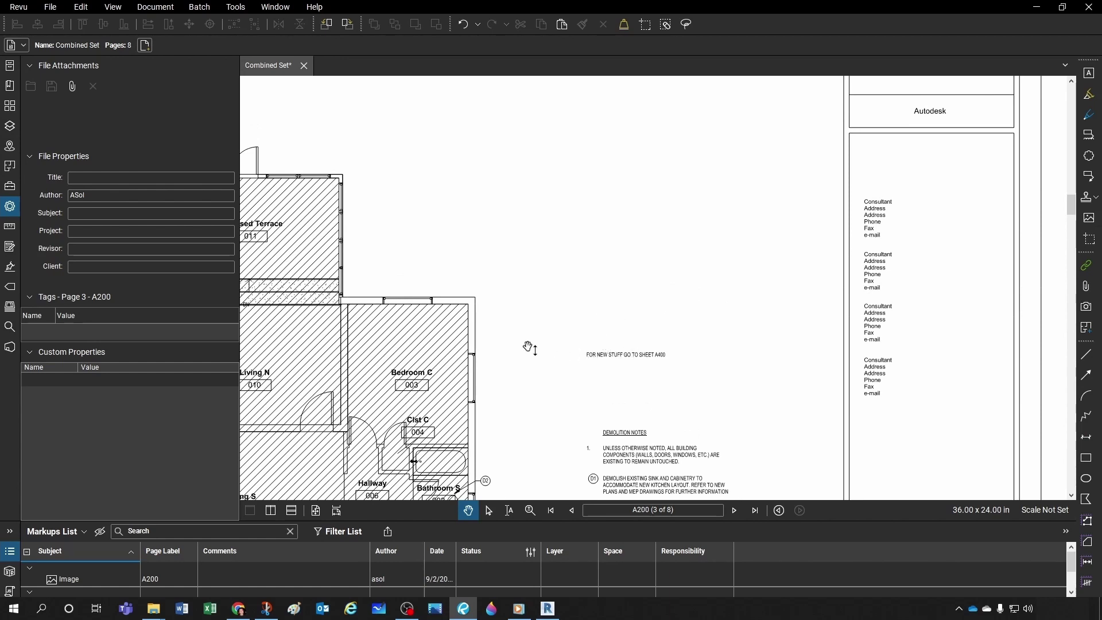
scroll(436, 342, "up", 2)
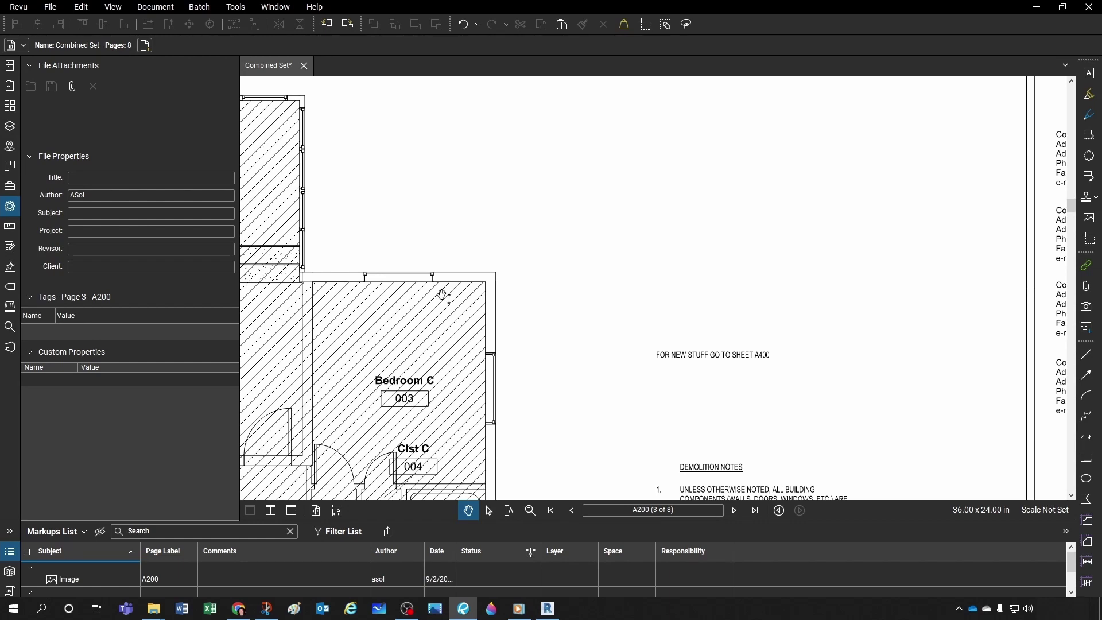
left_click_drag(541, 319, 576, 317)
scroll(575, 317, "down", 2)
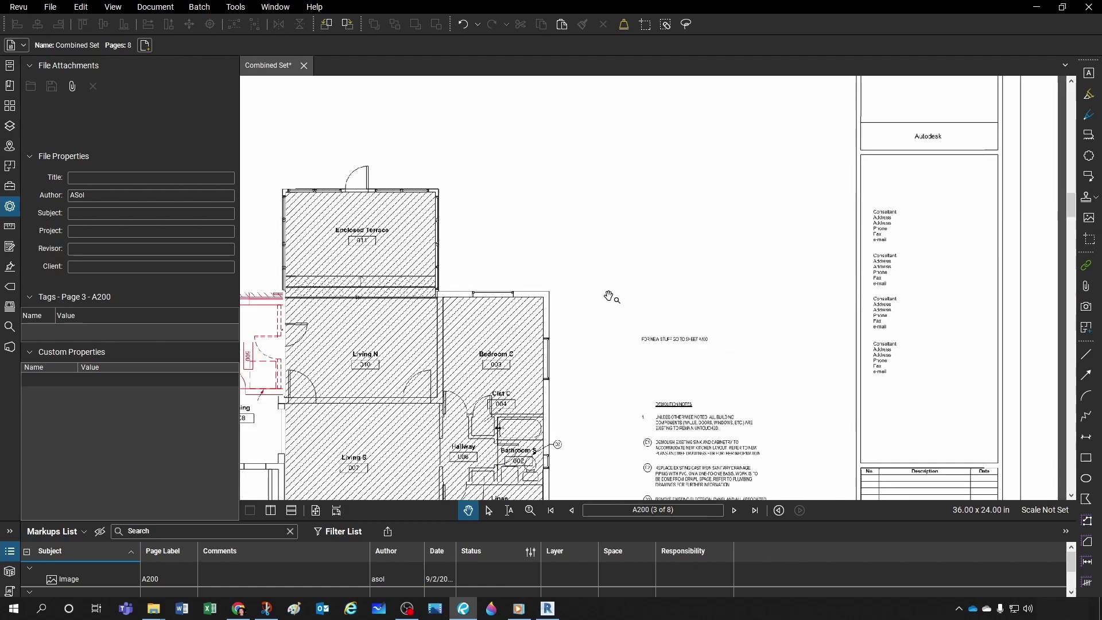
scroll(593, 324, "up", 1)
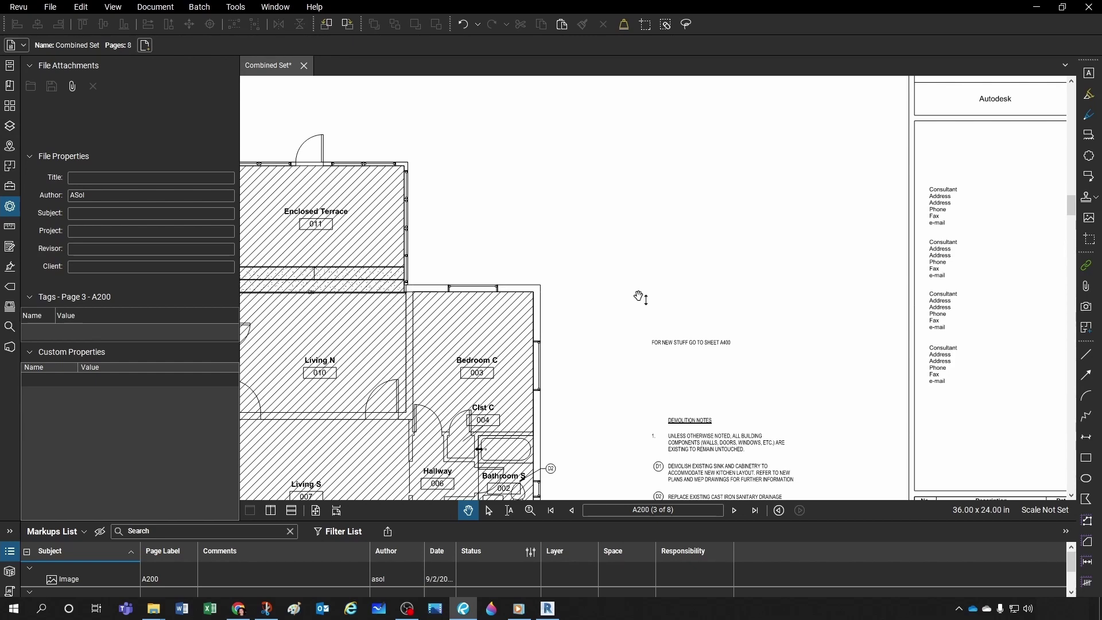
left_click_drag(641, 297, 578, 260)
left_click_drag(787, 333, 745, 335)
scroll(735, 328, "down", 3)
scroll(733, 322, "up", 3)
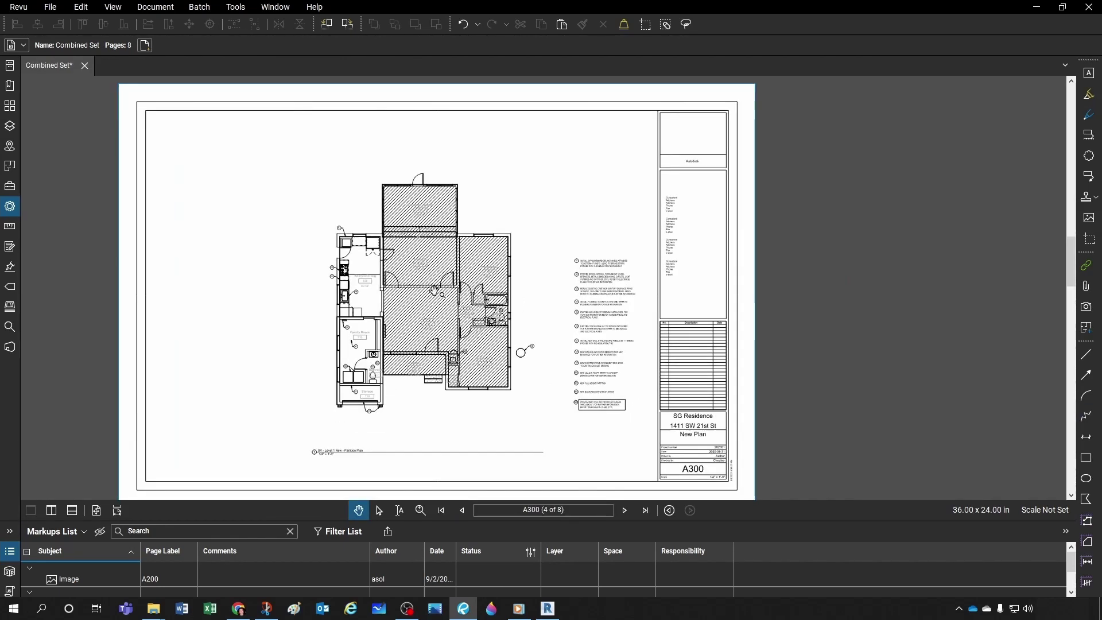
scroll(442, 294, "down", 1)
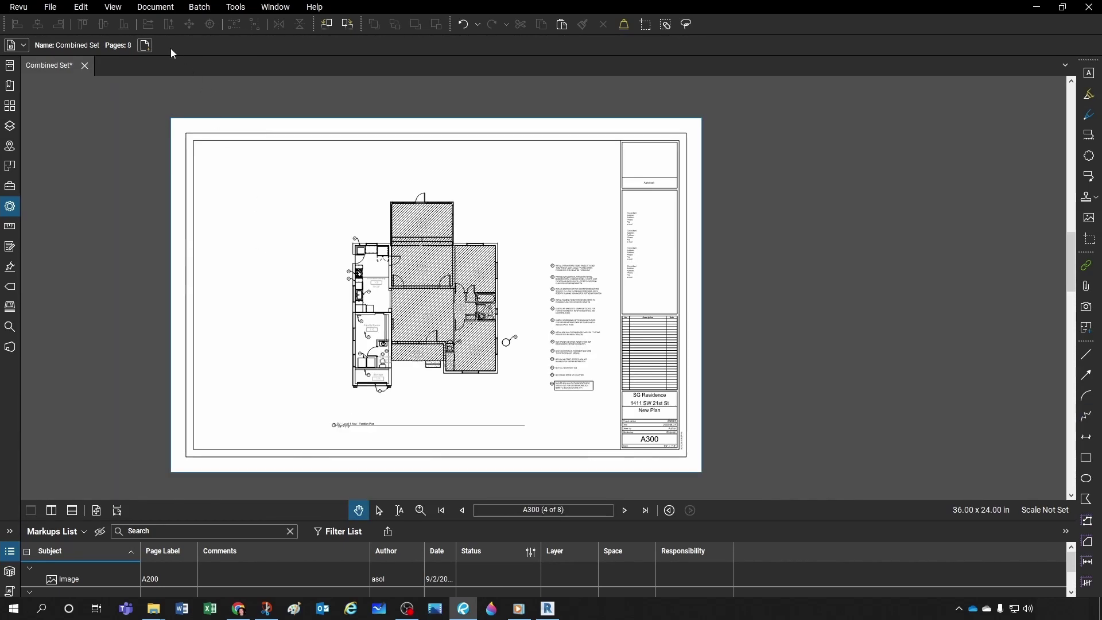
Try Fit Page, Fit Width and Actual Size zoom settings on the sheet
left_click(115, 7)
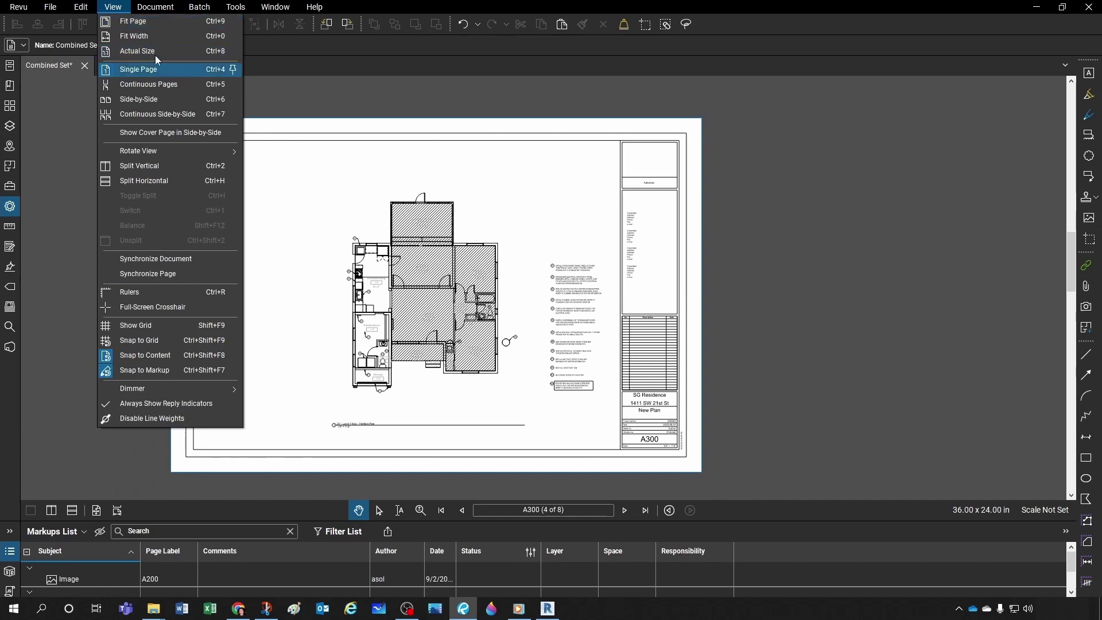
left_click(132, 23)
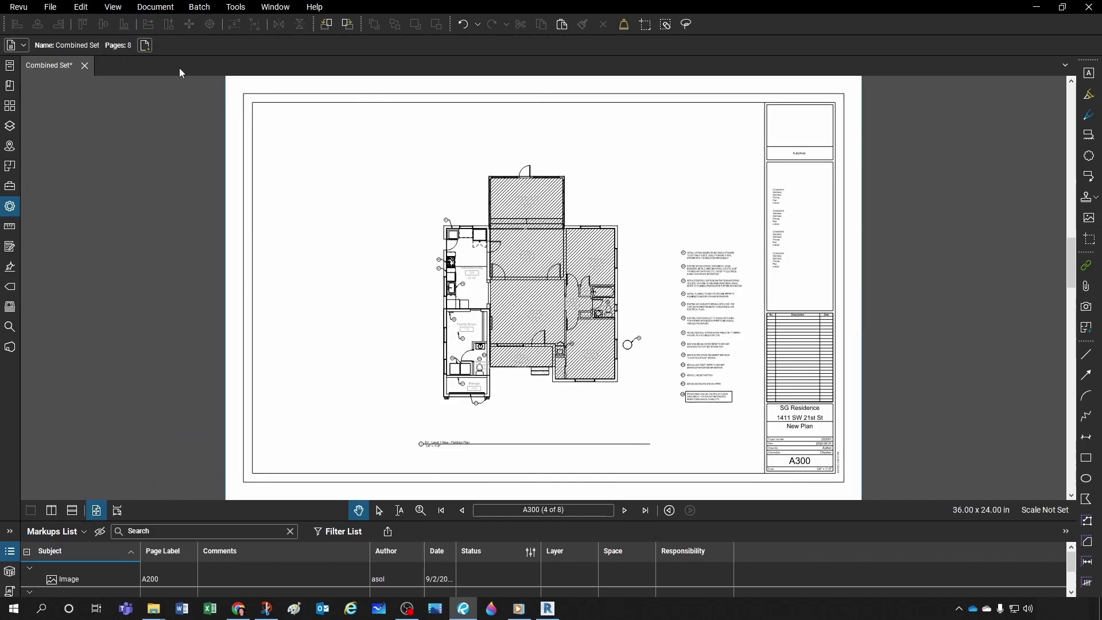
left_click(113, 7)
left_click(127, 35)
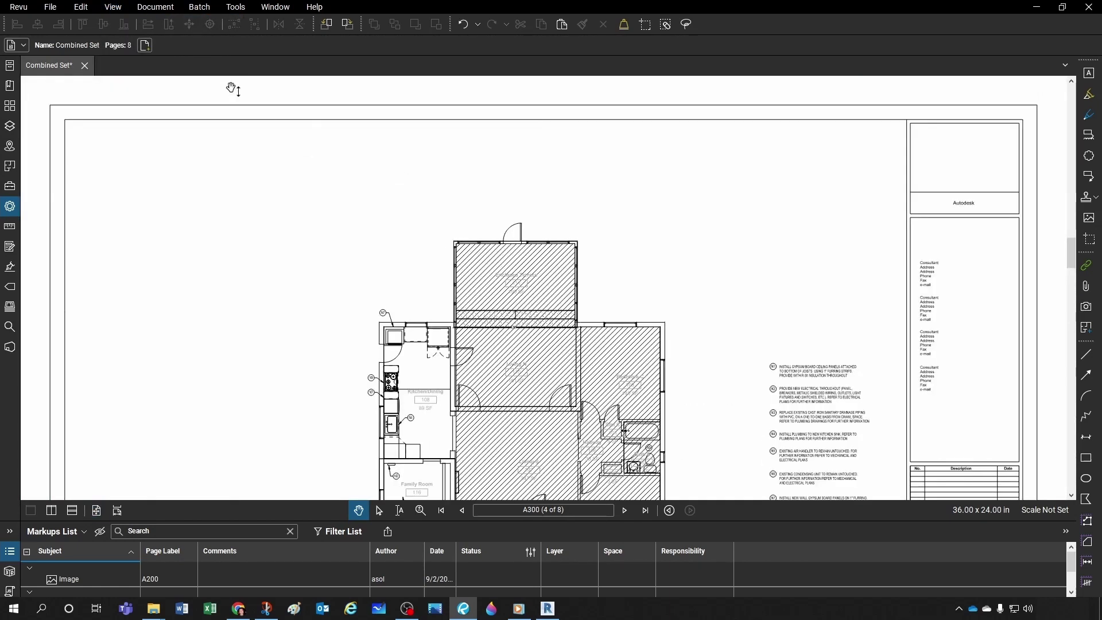
left_click(113, 6)
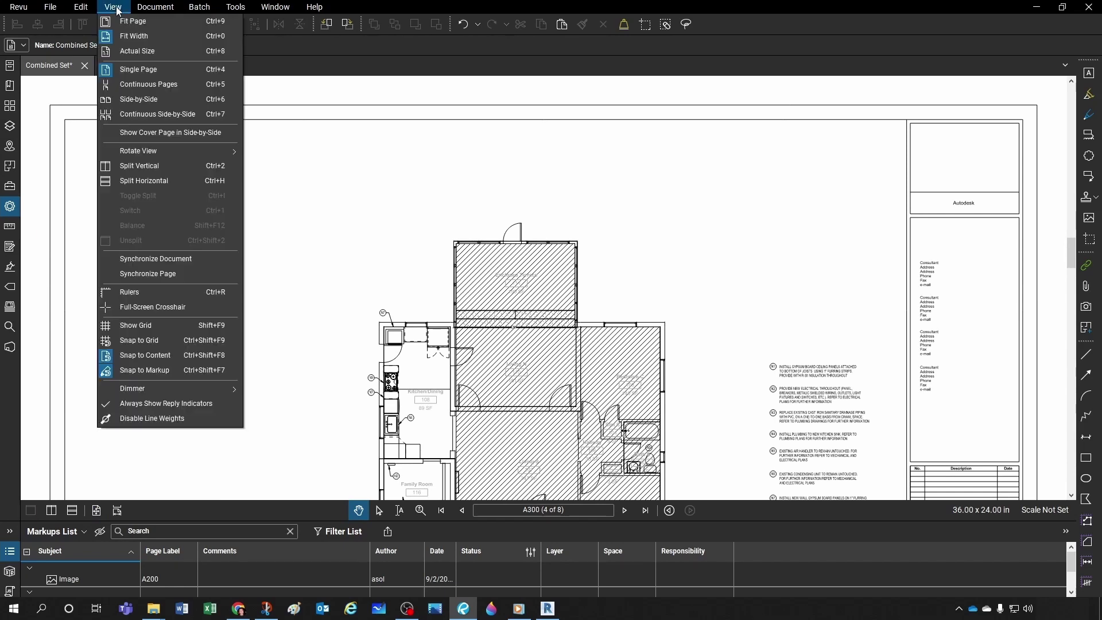
left_click(142, 50)
scroll(451, 251, "down", 5)
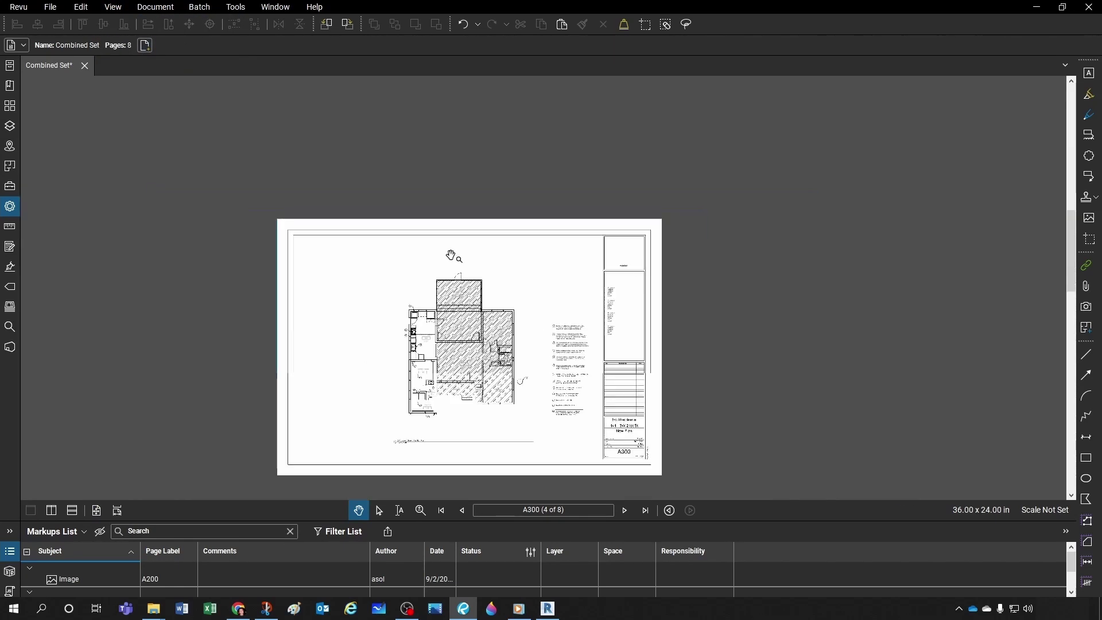
scroll(453, 293, "up", 1)
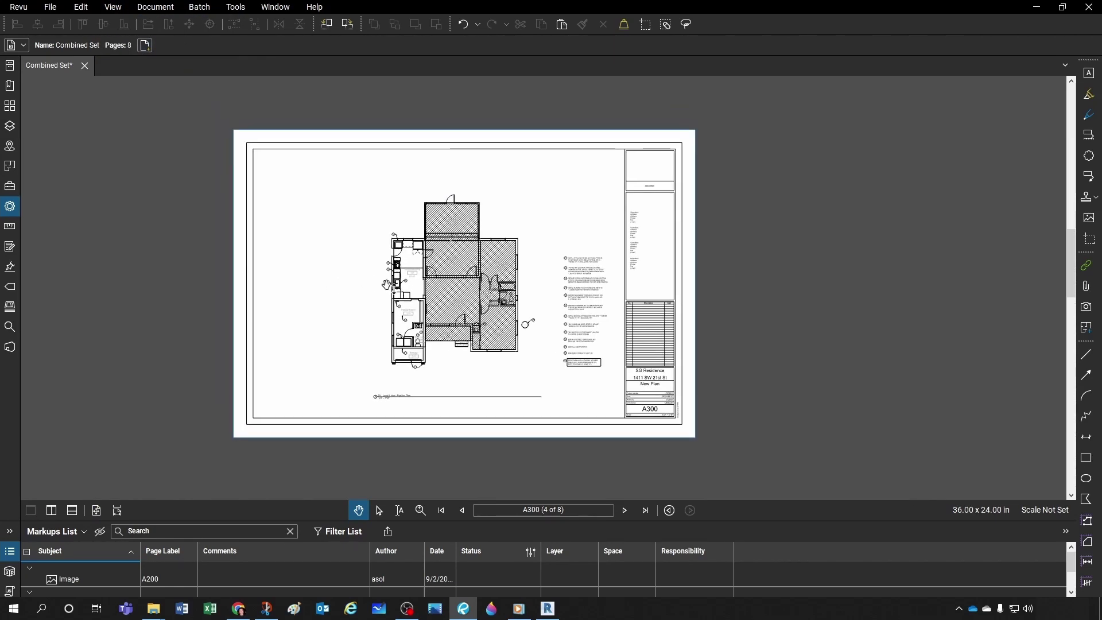
Switch to a side-by-side page layout and center A200 and A300 in view
left_click(118, 7)
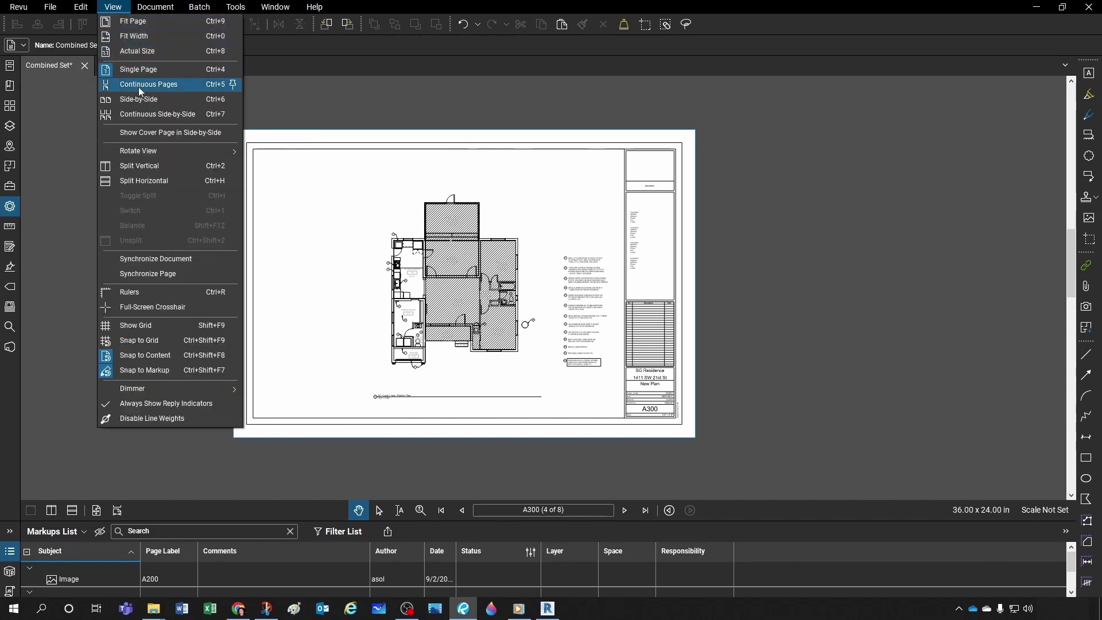
left_click(132, 101)
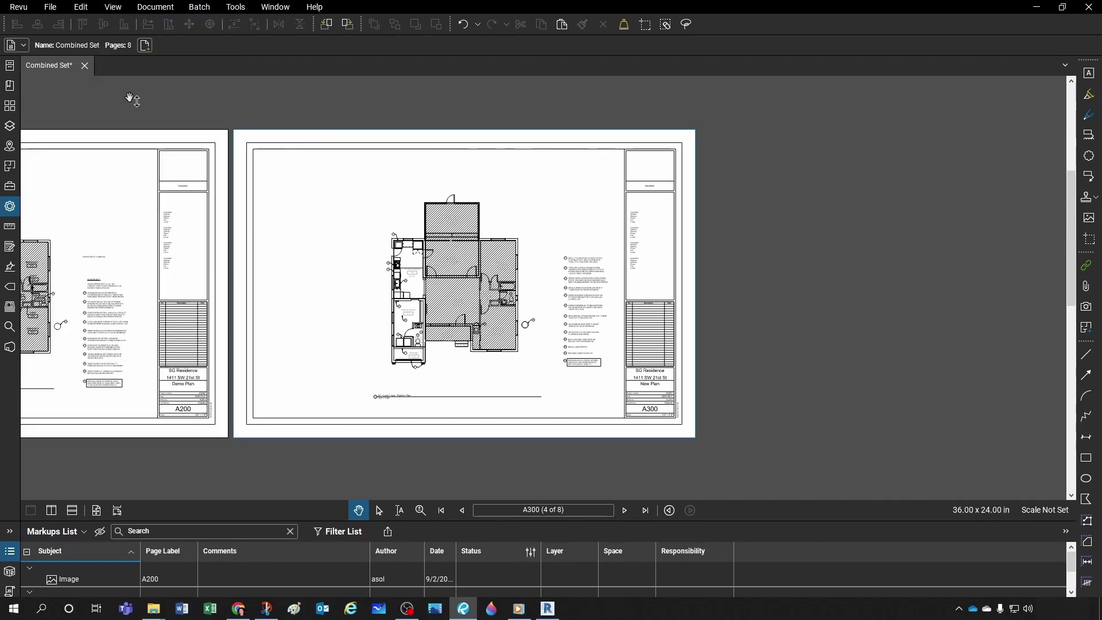
left_click_drag(314, 295, 549, 320)
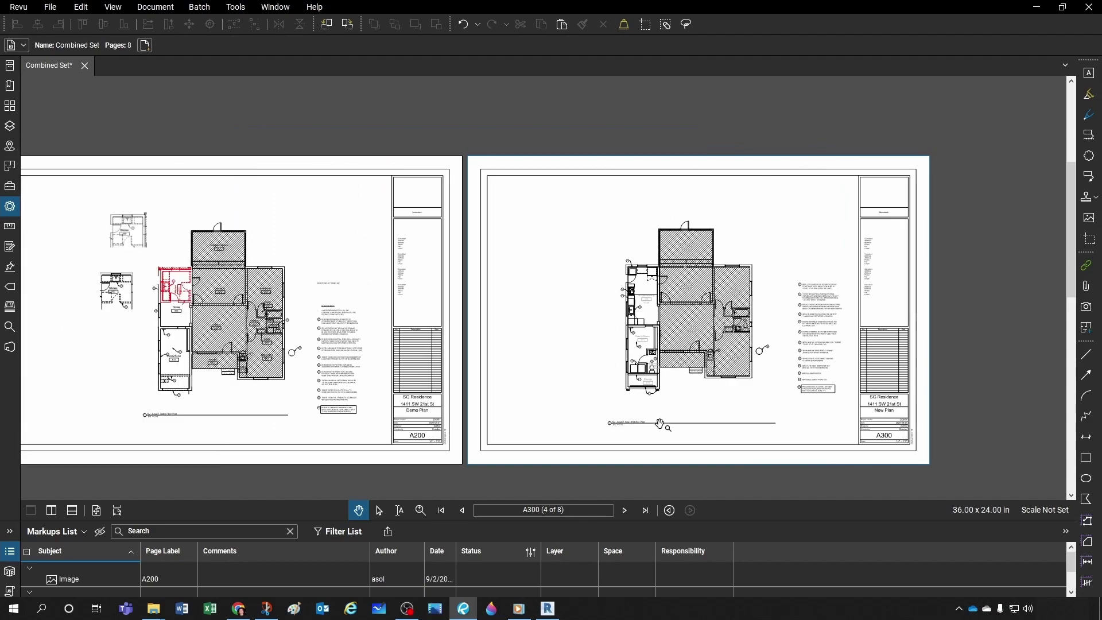
scroll(600, 430, "up", 3)
scroll(607, 418, "down", 5)
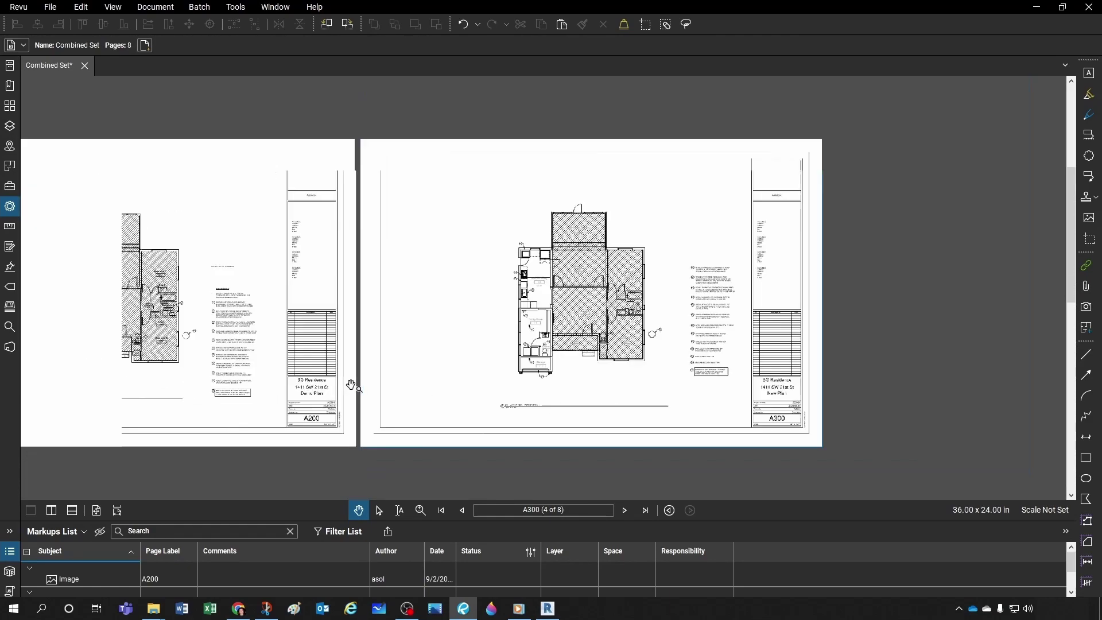
scroll(231, 353, "up", 4)
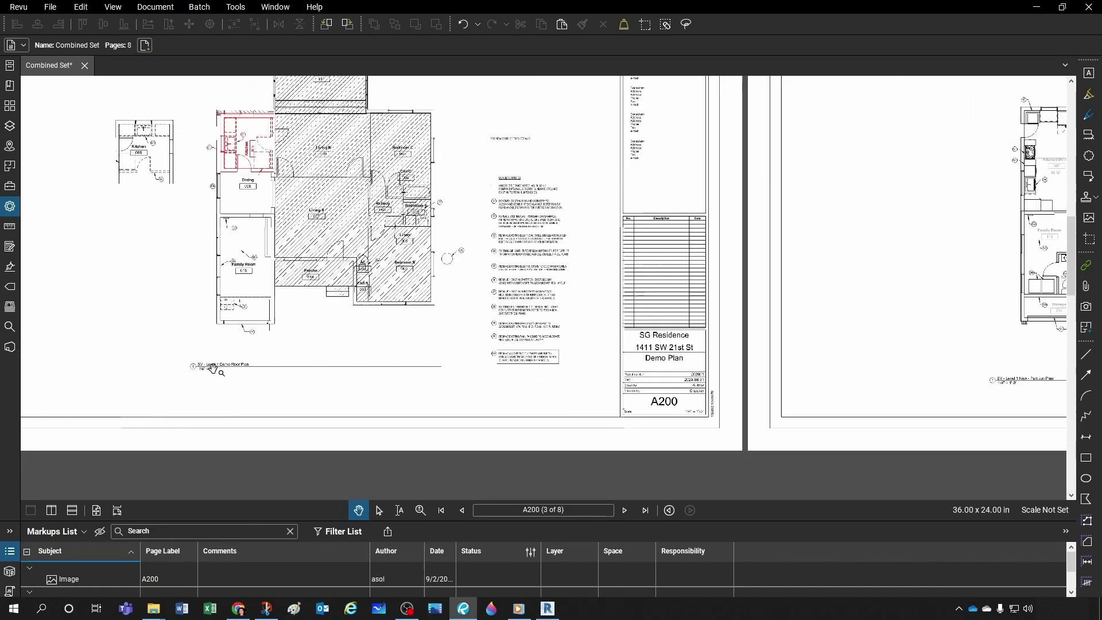
scroll(232, 353, "down", 3)
left_click_drag(632, 221, 597, 276)
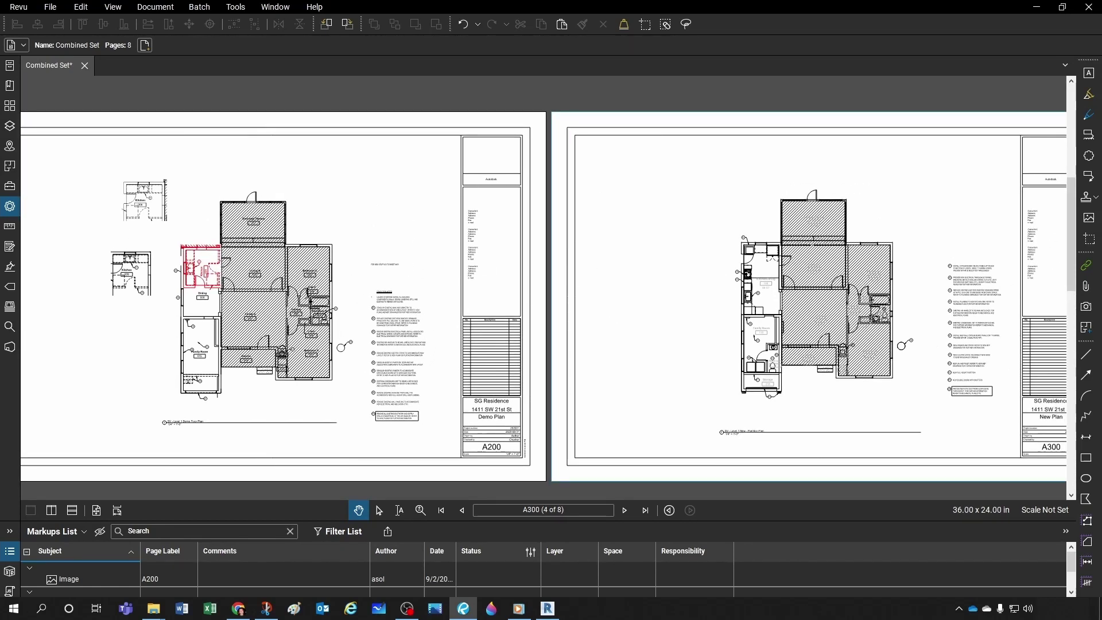
Set the page layout to show a single page at a time
left_click(113, 7)
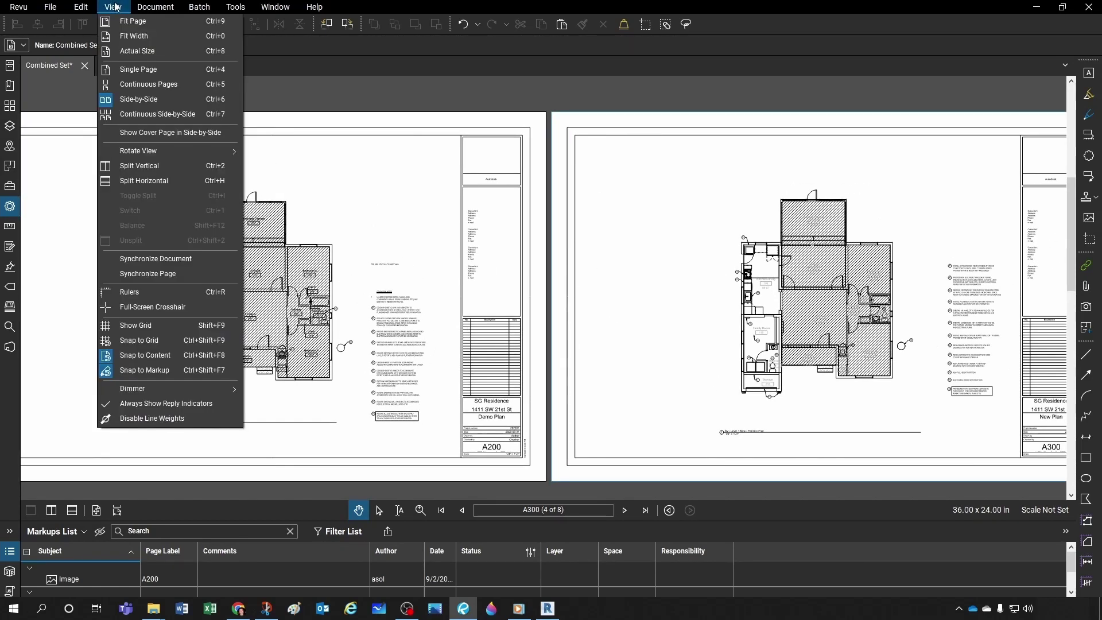
left_click(132, 71)
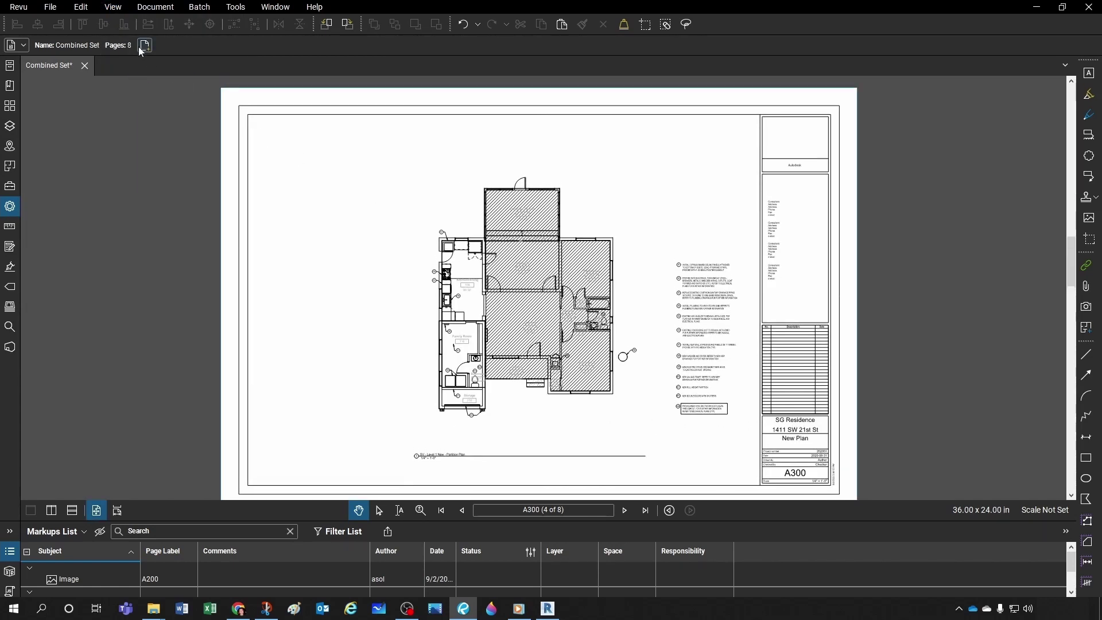
left_click(117, 7)
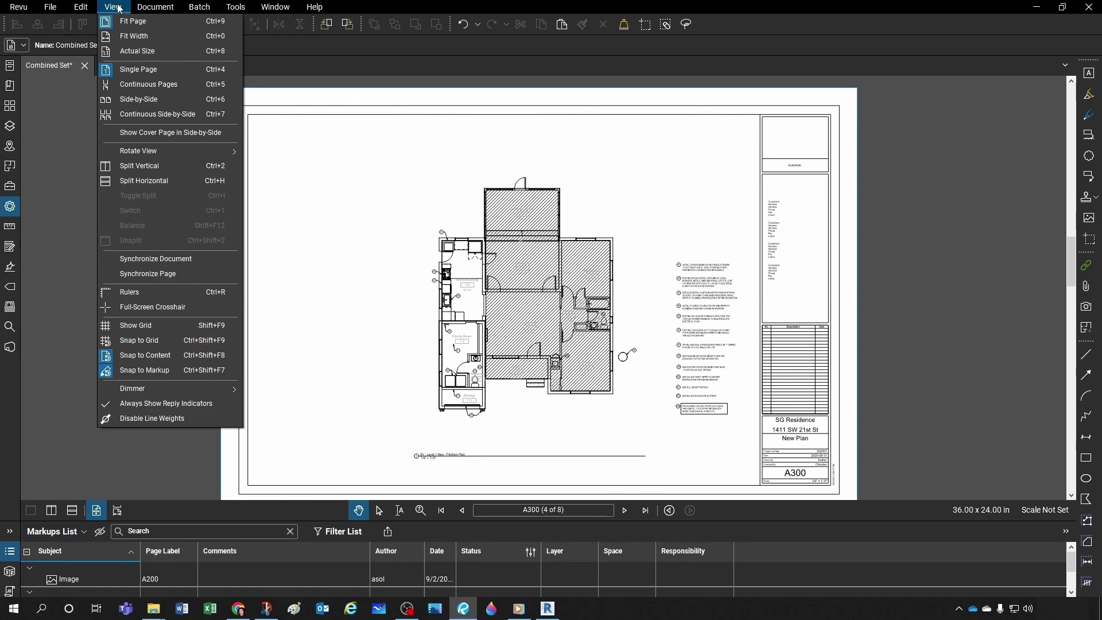
left_click(118, 7)
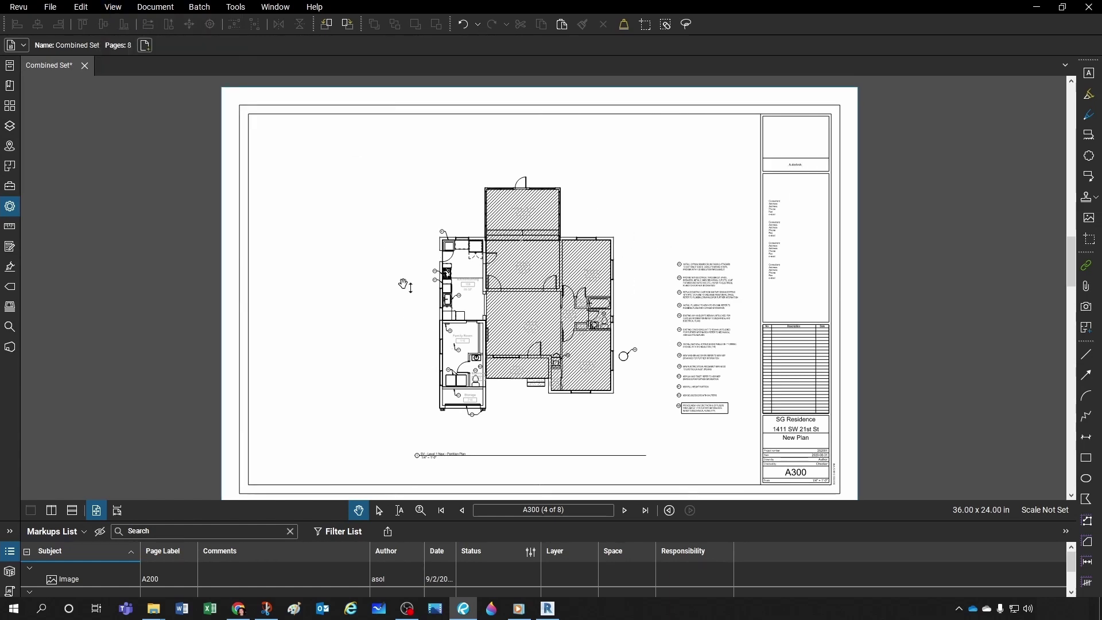
Rotate the view 90° clockwise so A300 displays in landscape
left_click(113, 7)
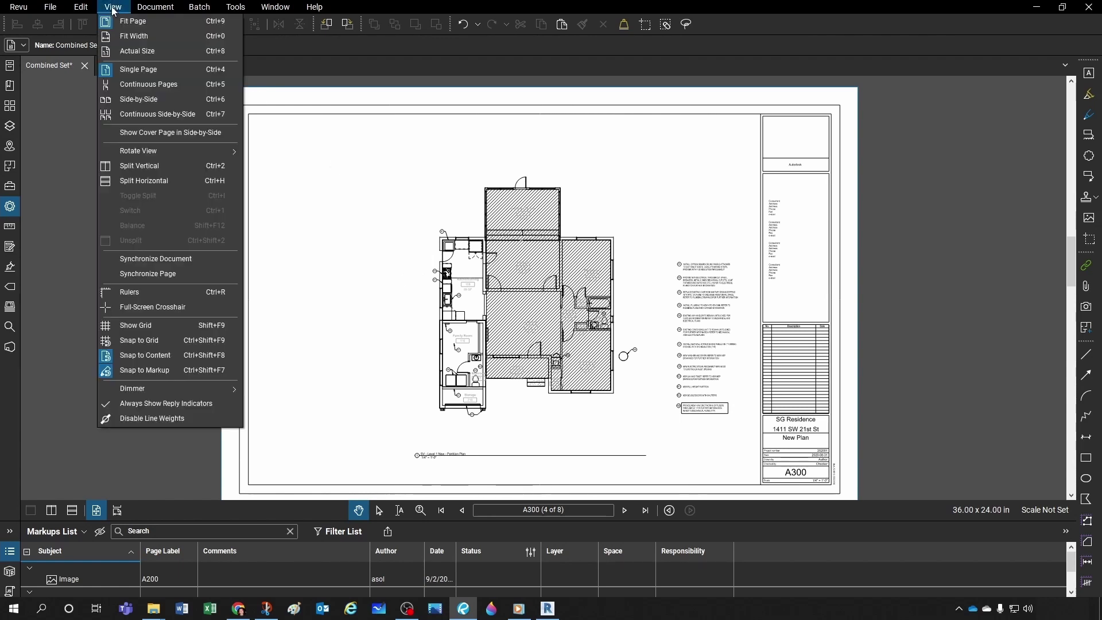
mouse_move(144, 151)
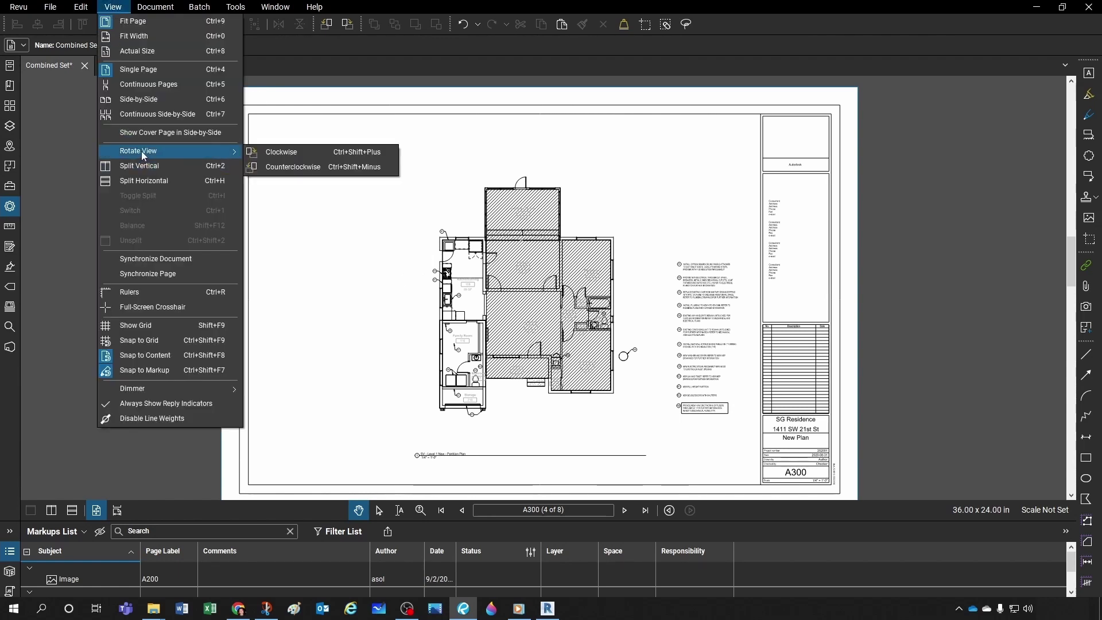
left_click(275, 155)
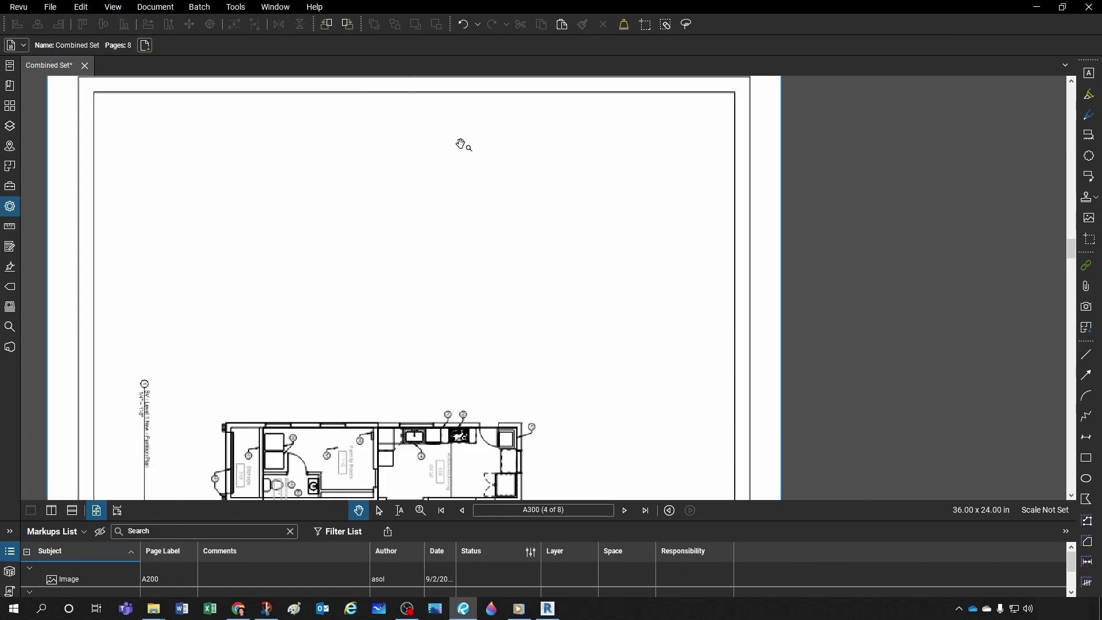
scroll(460, 143, "up", 3)
scroll(473, 203, "down", 2)
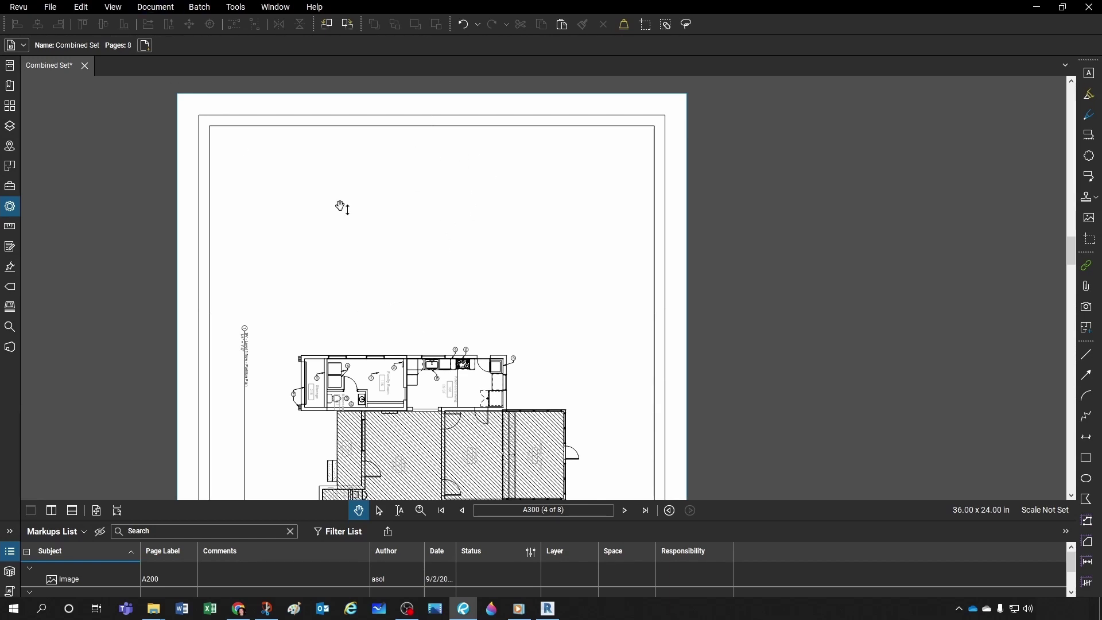
Open the page thumbnails, step back to A200, then return to A300
left_click(6, 111)
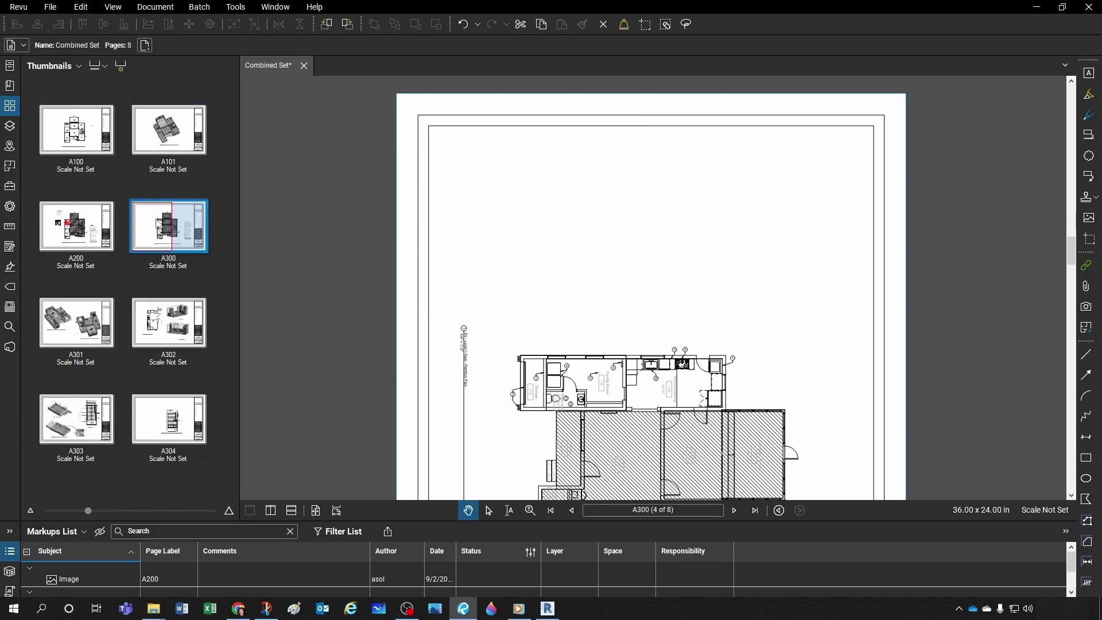
right_click(158, 223)
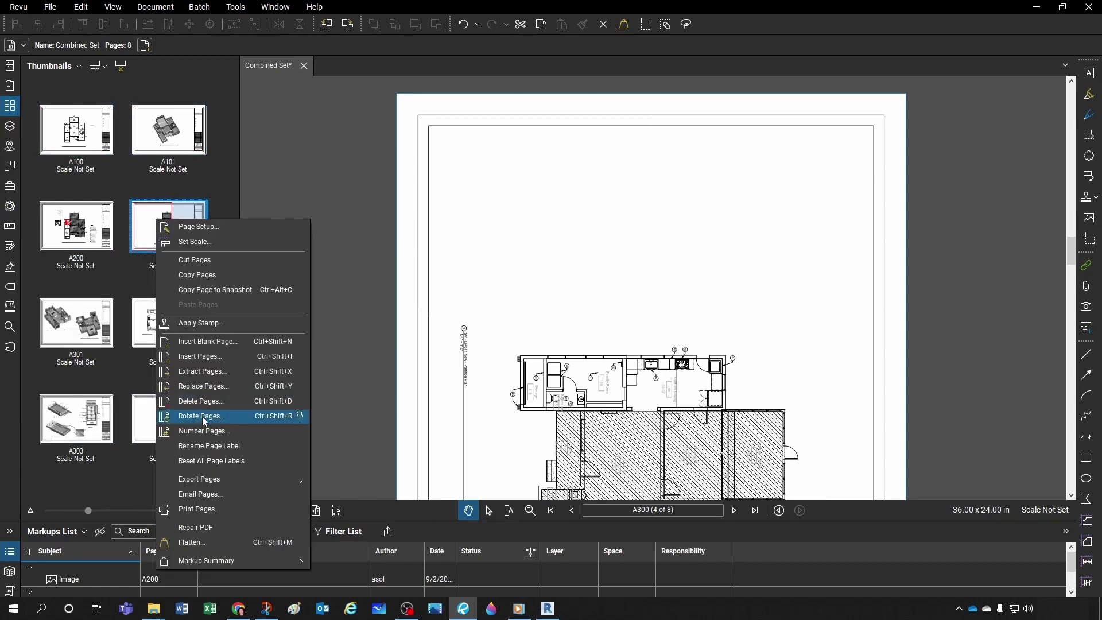
left_click(468, 256)
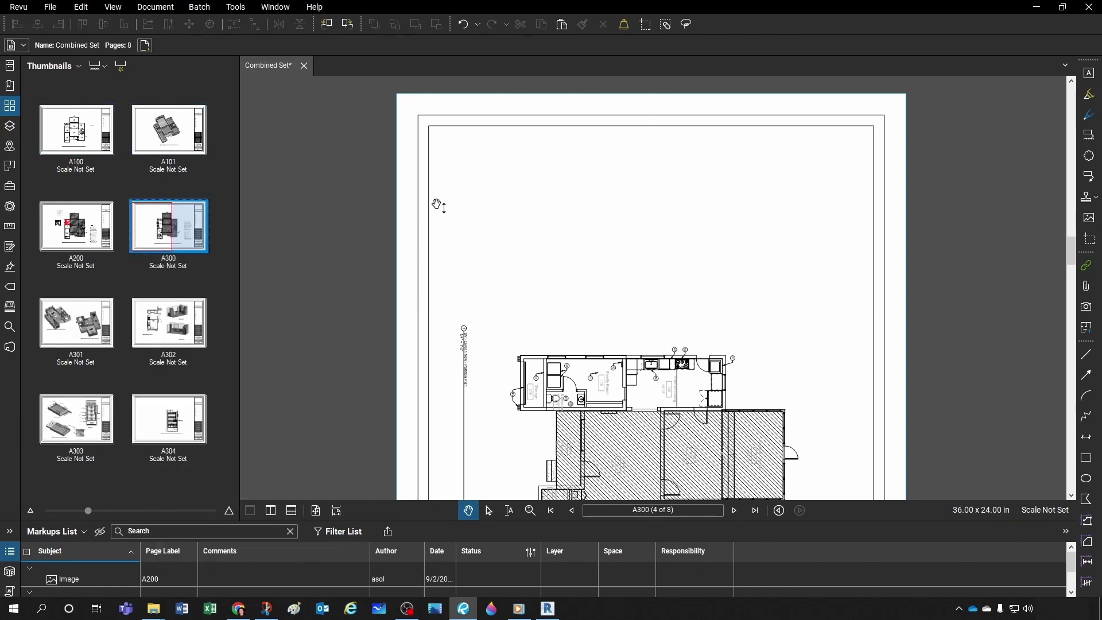
mouse_move(628, 263)
left_mouse_down()
mouse_move(571, 236)
mouse_move(524, 184)
mouse_move(547, 210)
left_mouse_up()
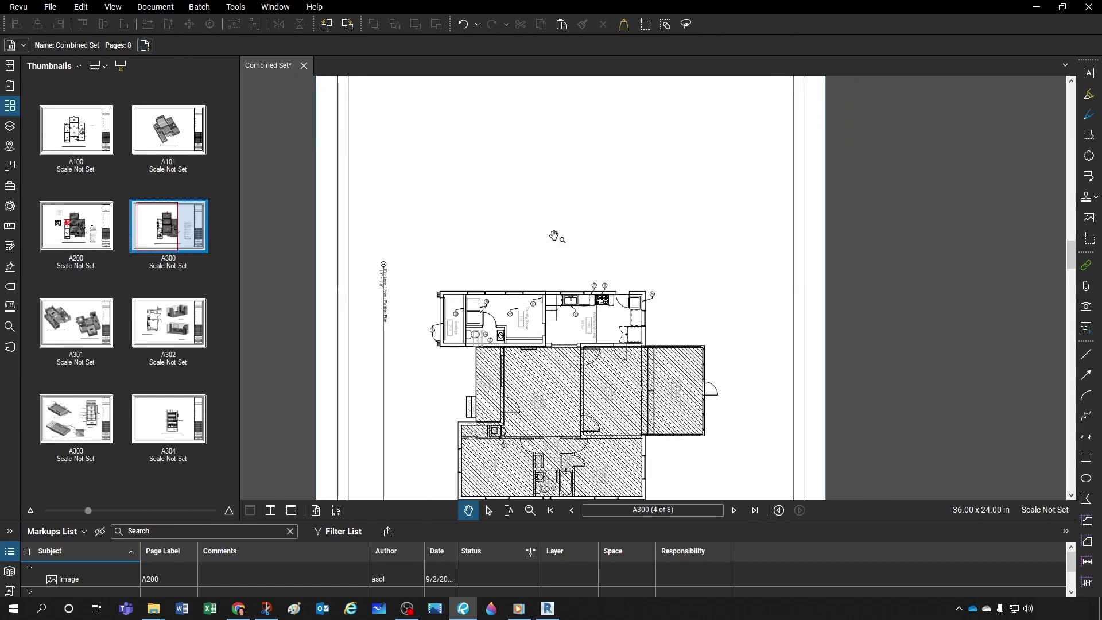
key("alt+Left")
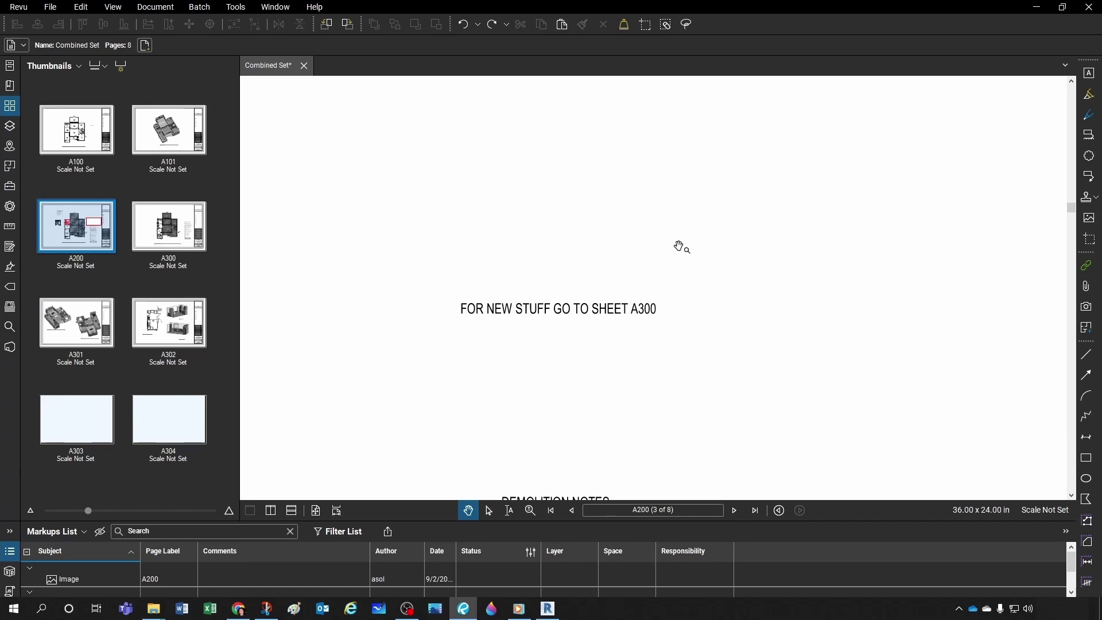
key("alt+Right")
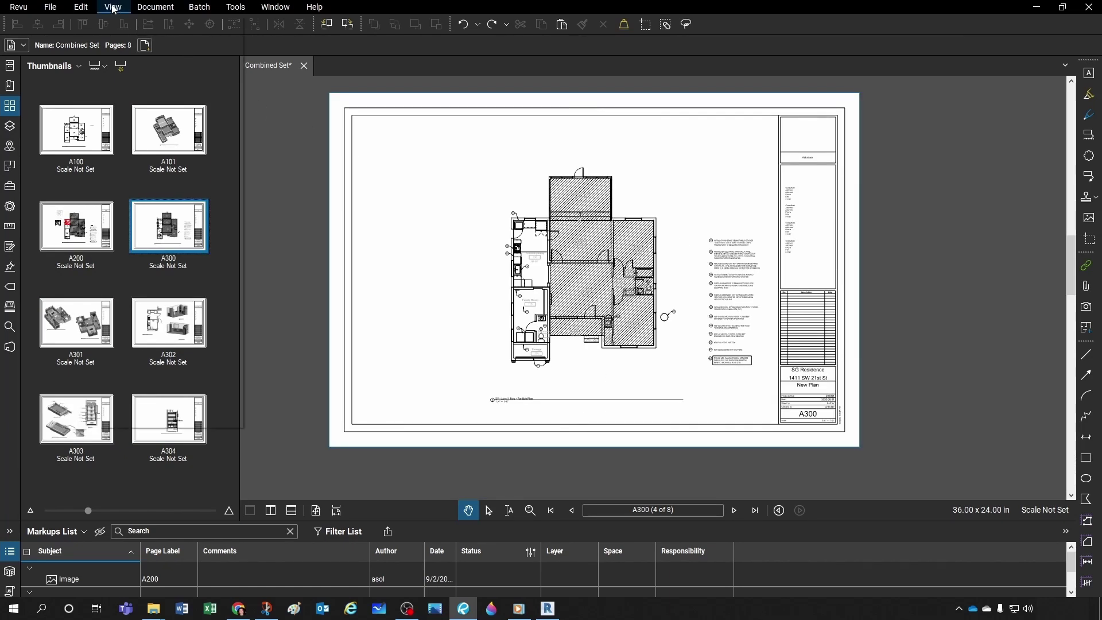
left_click(113, 8)
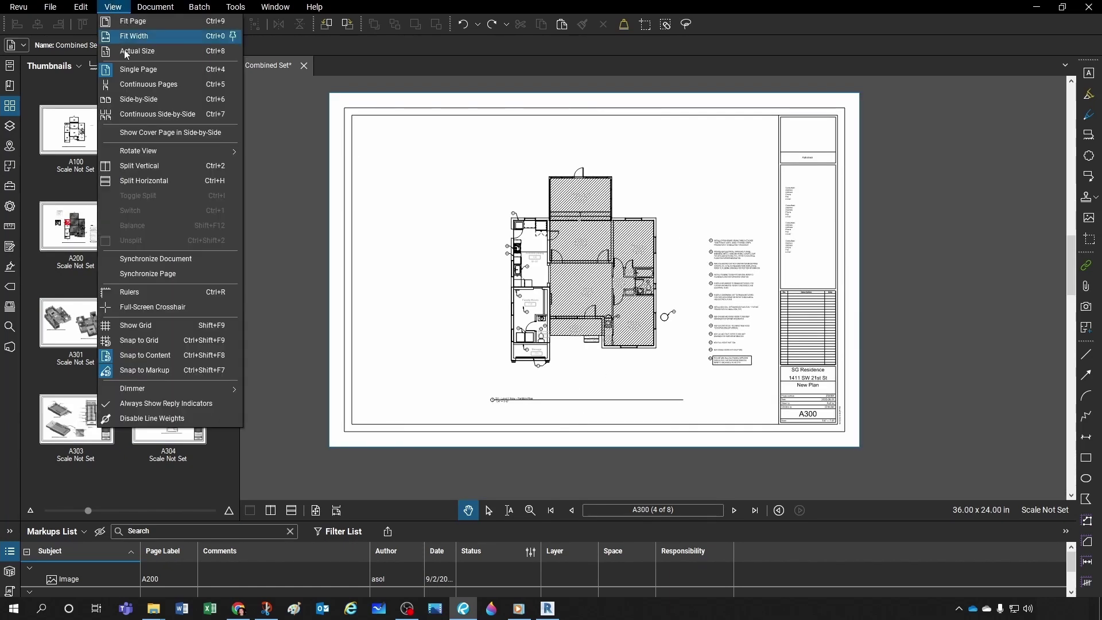
Split the view into two side-by-side panes and adjust the zoom in each pane
left_click(136, 170)
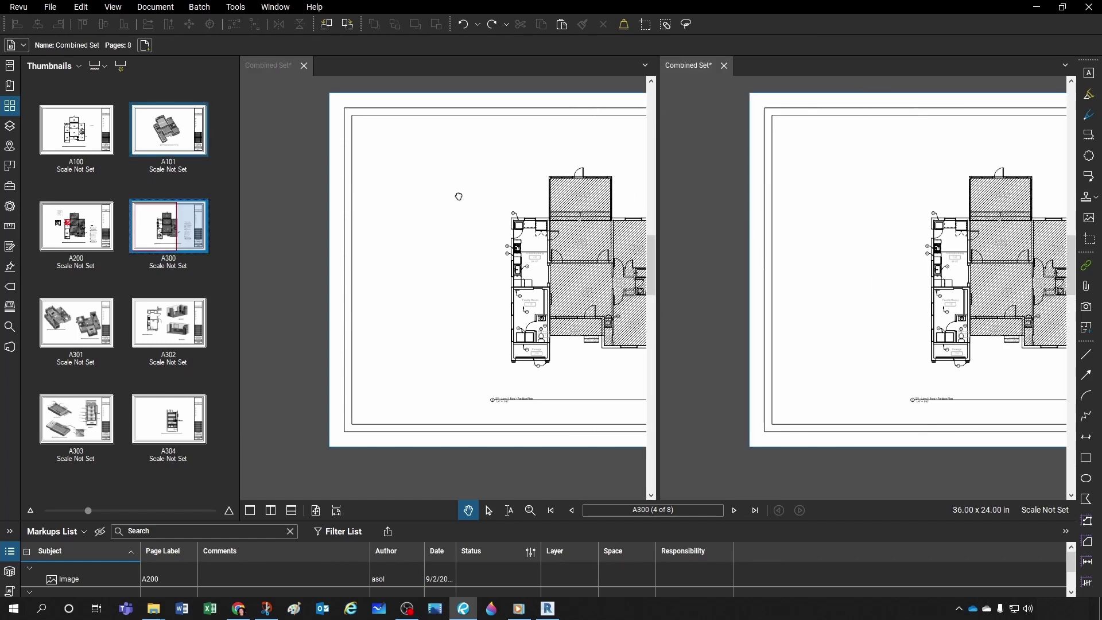
left_click(723, 293)
scroll(723, 293, "down", 3)
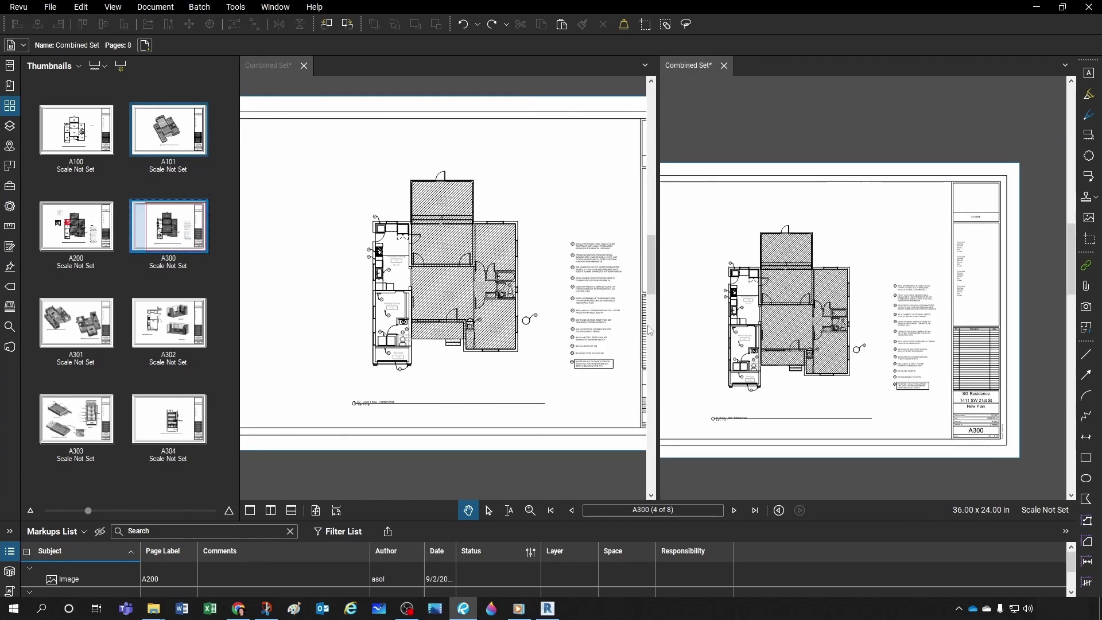
left_click(529, 323)
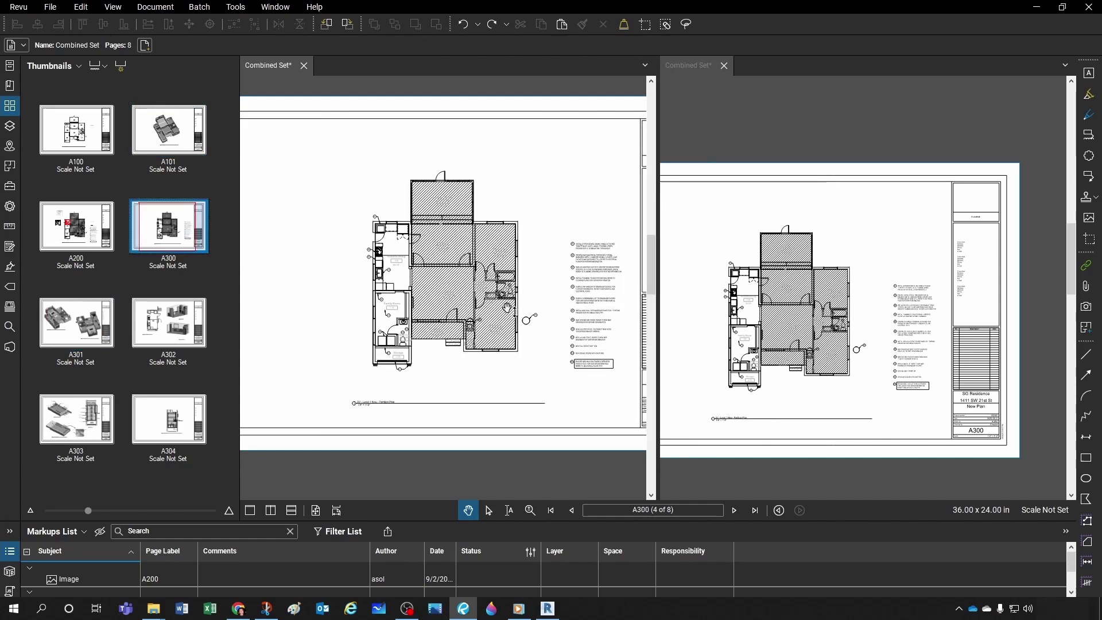
scroll(374, 263, "up", 2)
scroll(374, 263, "up", 5)
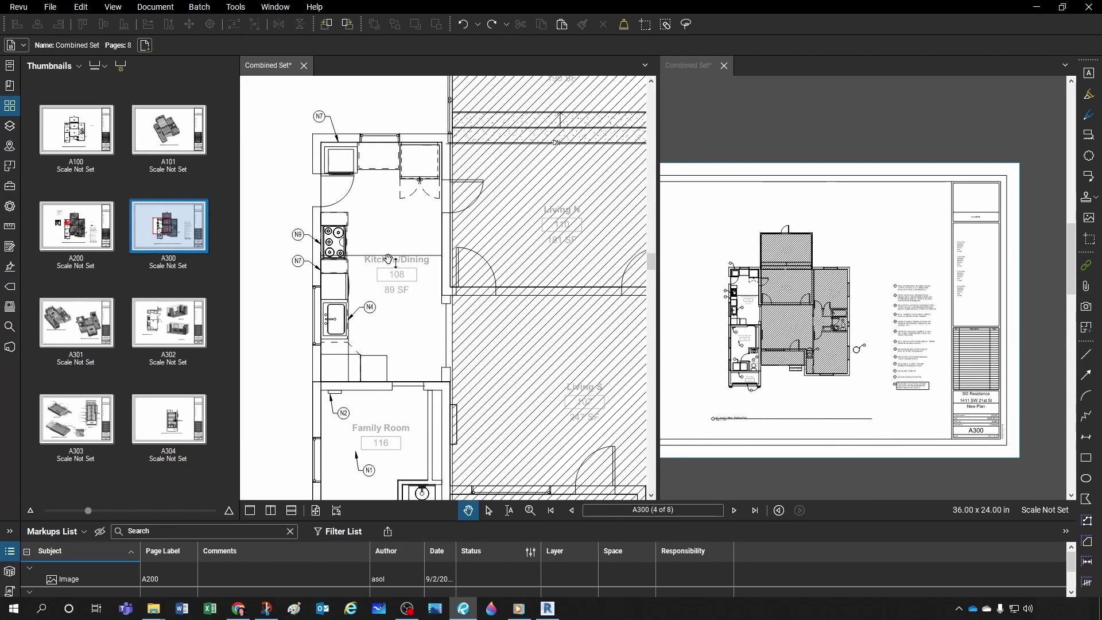
Look at sheet A301 in the right pane, zooming and panning around the kitchen
left_click(898, 283)
key("Page_Down")
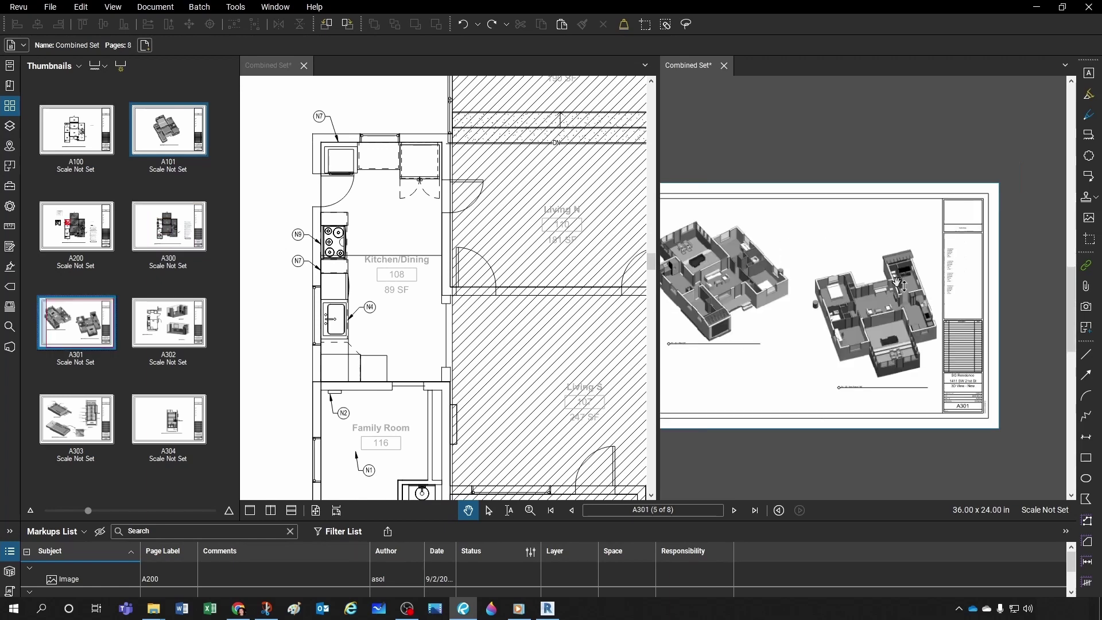
scroll(905, 314, "up", 6)
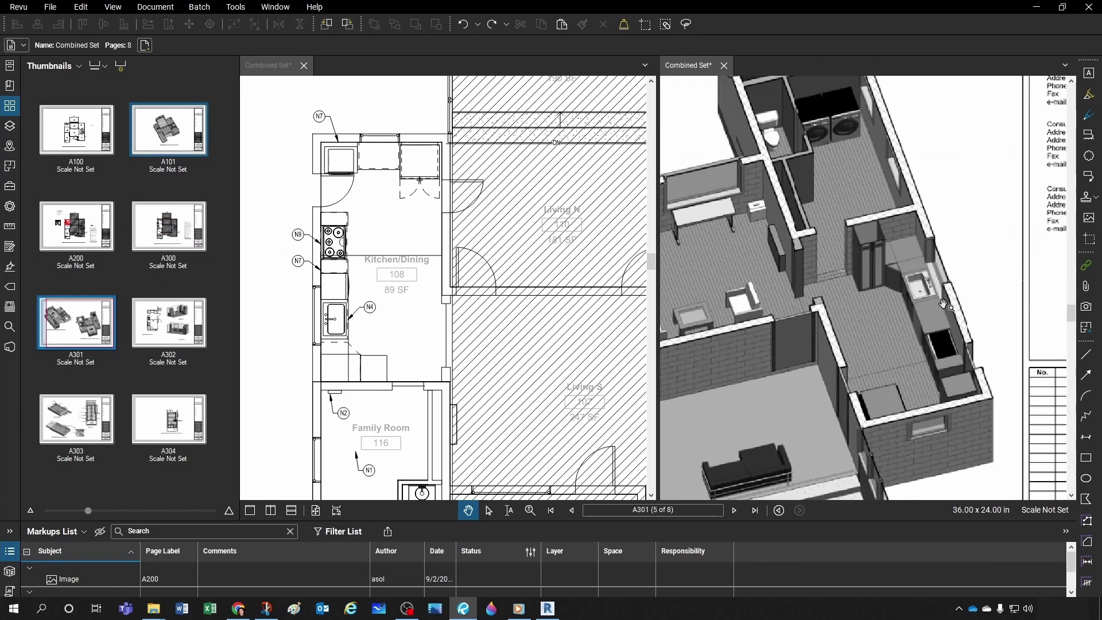
left_click_drag(906, 314, 837, 278)
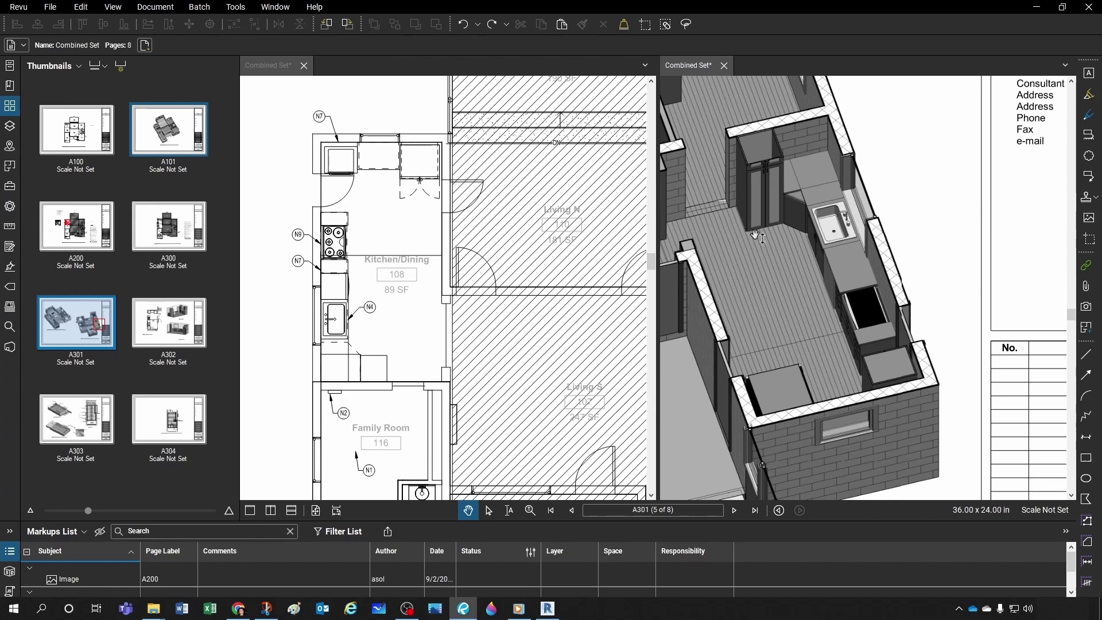
scroll(835, 237, "down", 5)
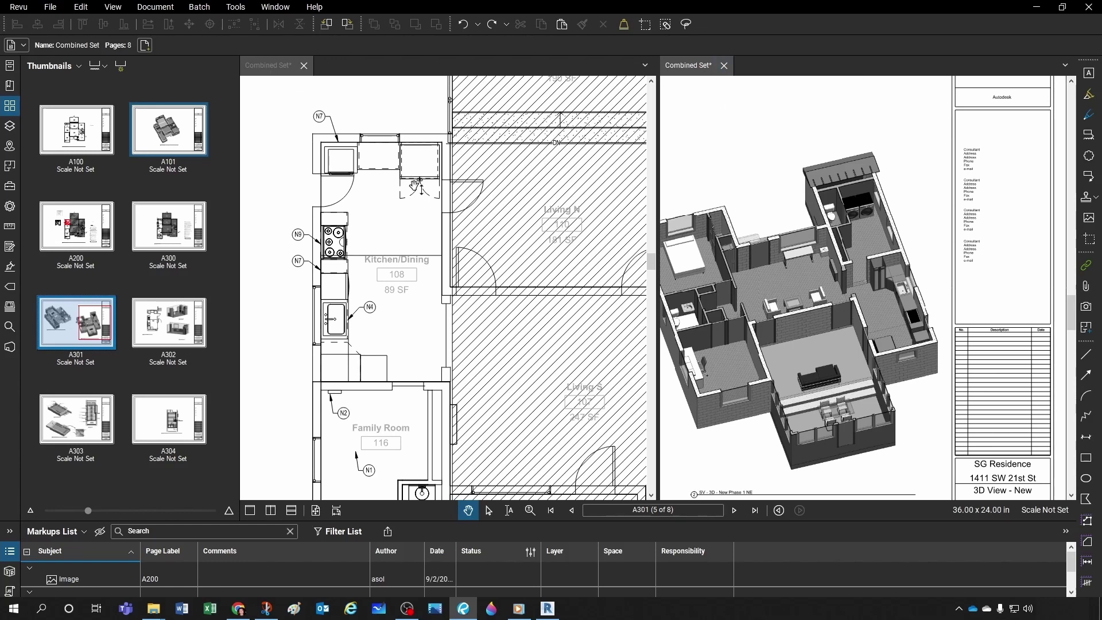
Return the right pane to A300 and zoom and nudge its floor plan to fill the pane
key("Page_Up")
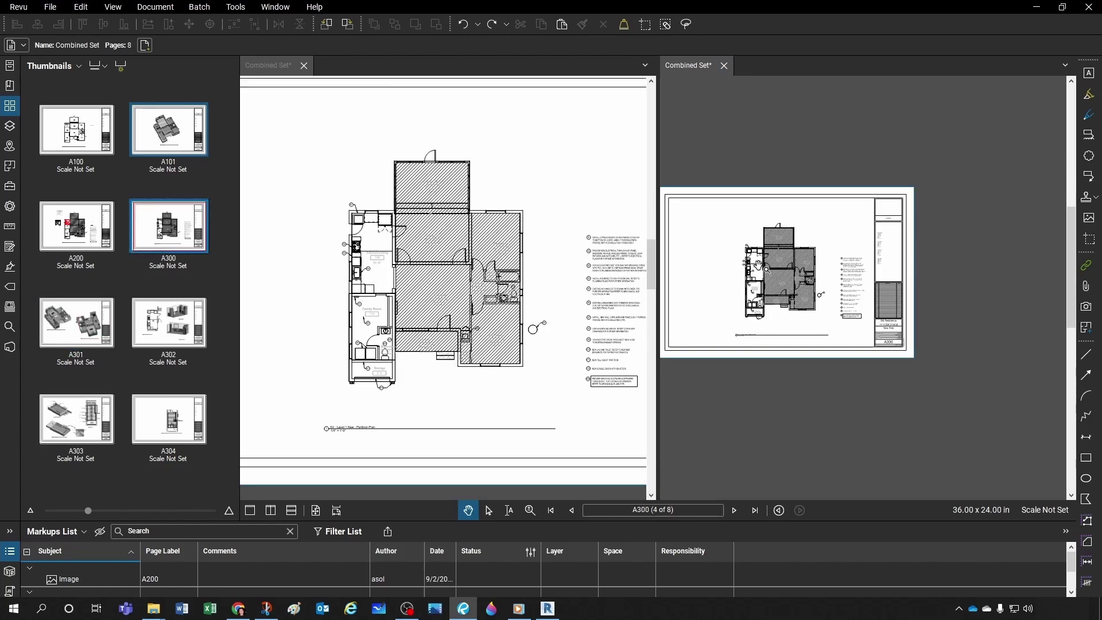
scroll(758, 262, "up", 5)
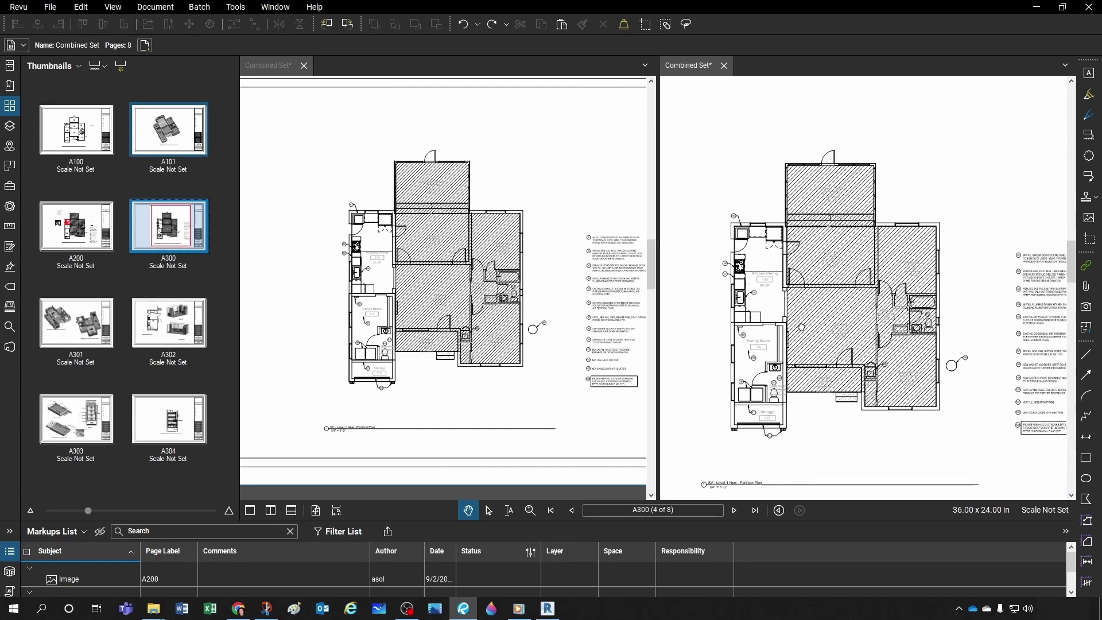
scroll(809, 313, "down", 1)
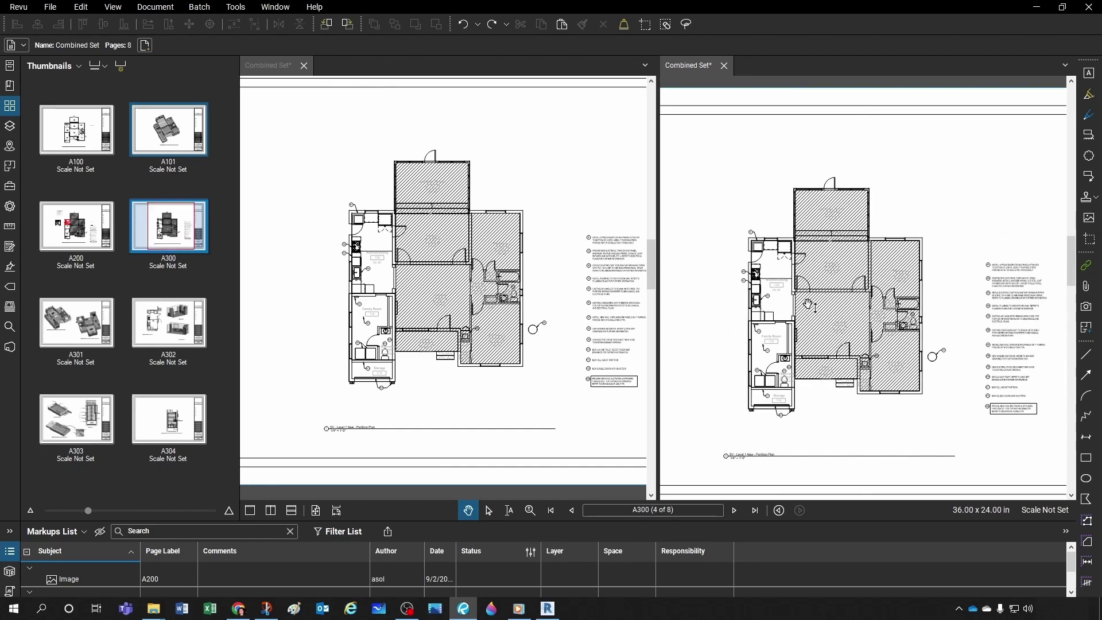
scroll(807, 304, "down", 2)
scroll(821, 295, "up", 3)
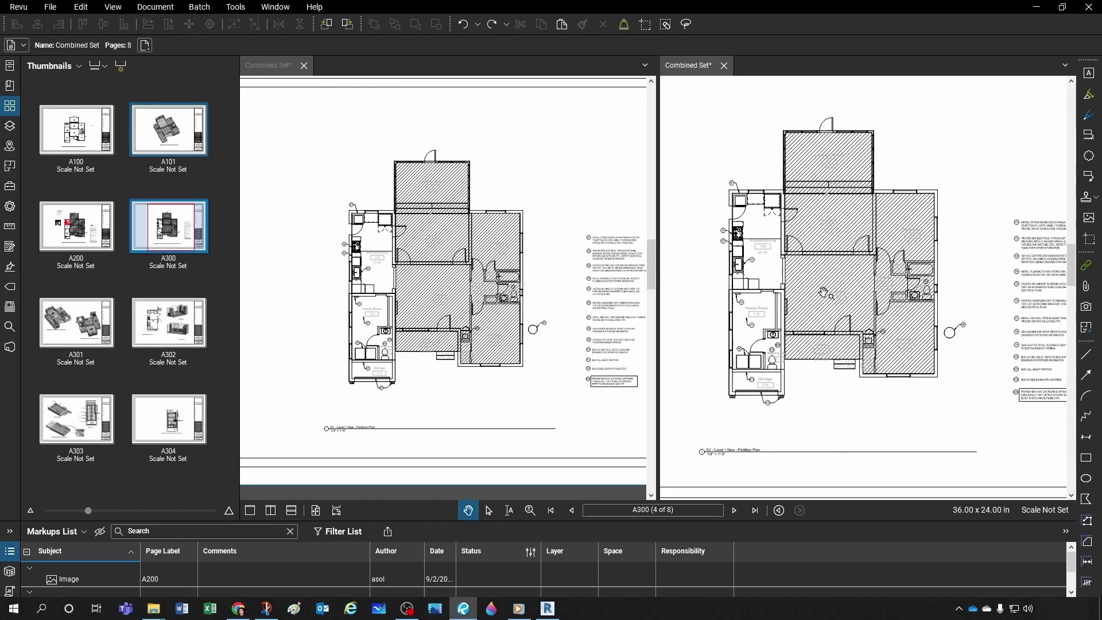
left_click_drag(824, 294, 822, 297)
Turn on View > Synchronize Document so both panes move through the document together
left_click(573, 194)
left_click(150, 7)
mouse_move(116, 9)
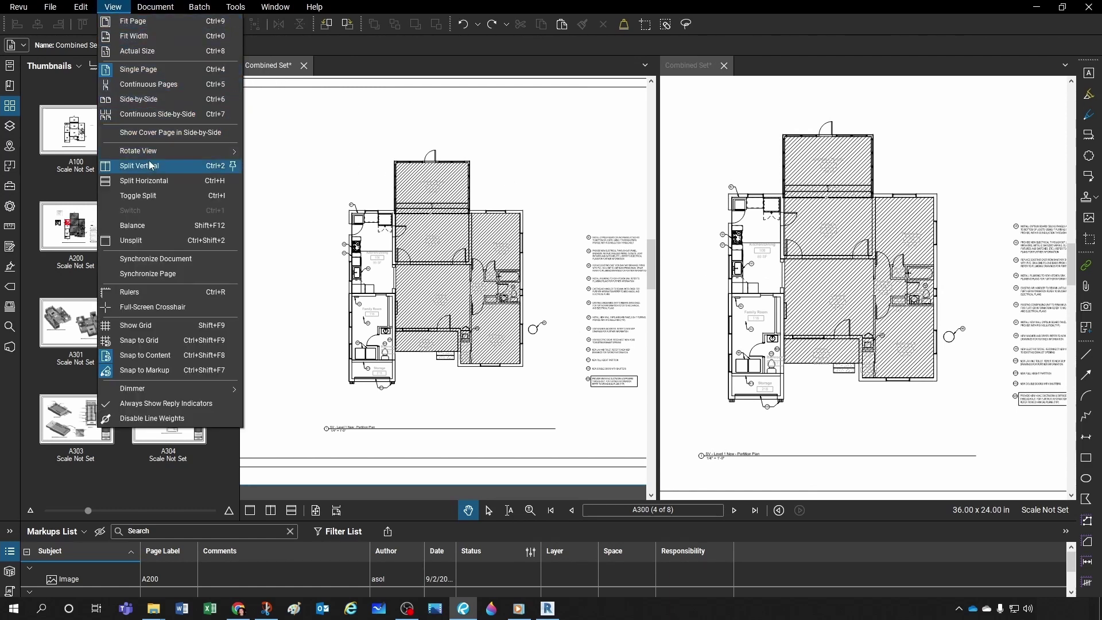
left_click(140, 259)
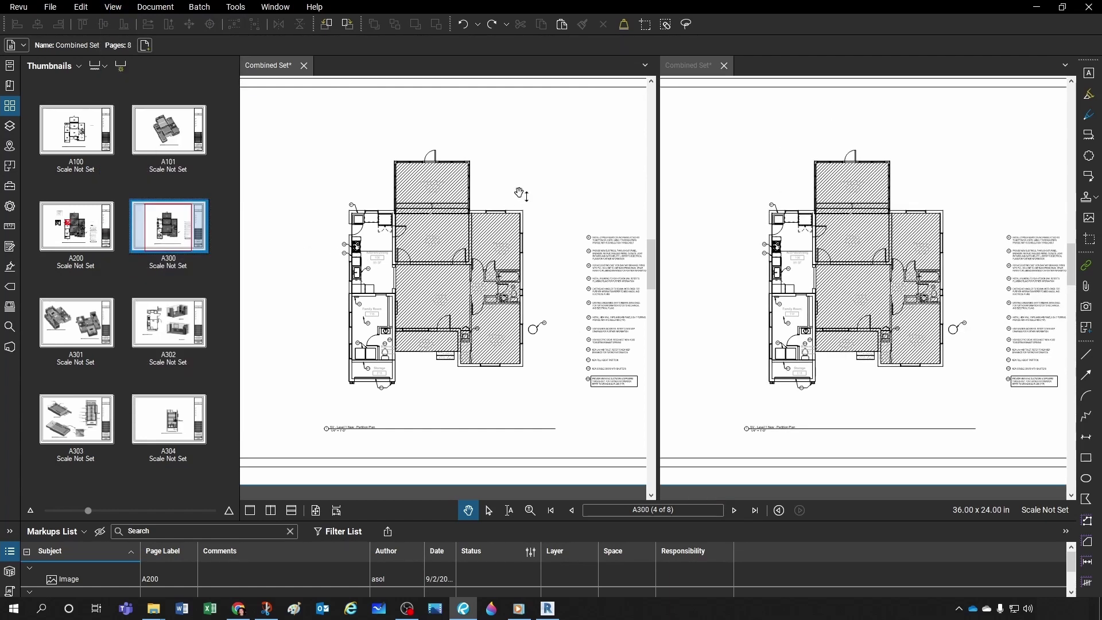
Scroll through the sheets with both panes following in sync
scroll(528, 217, "down", 3)
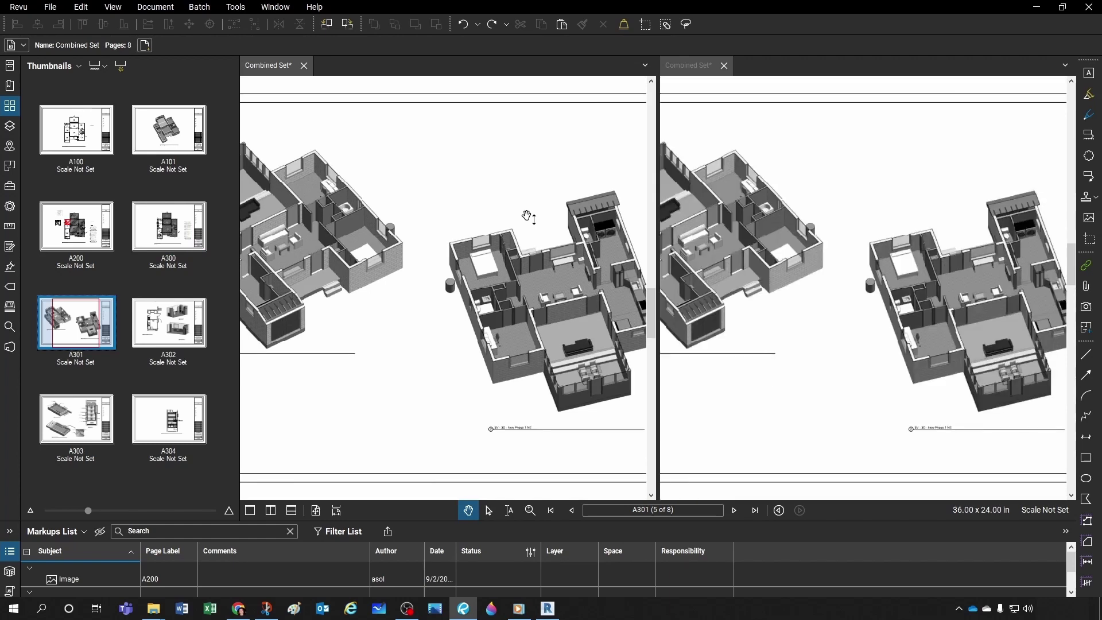
scroll(529, 217, "up", 3)
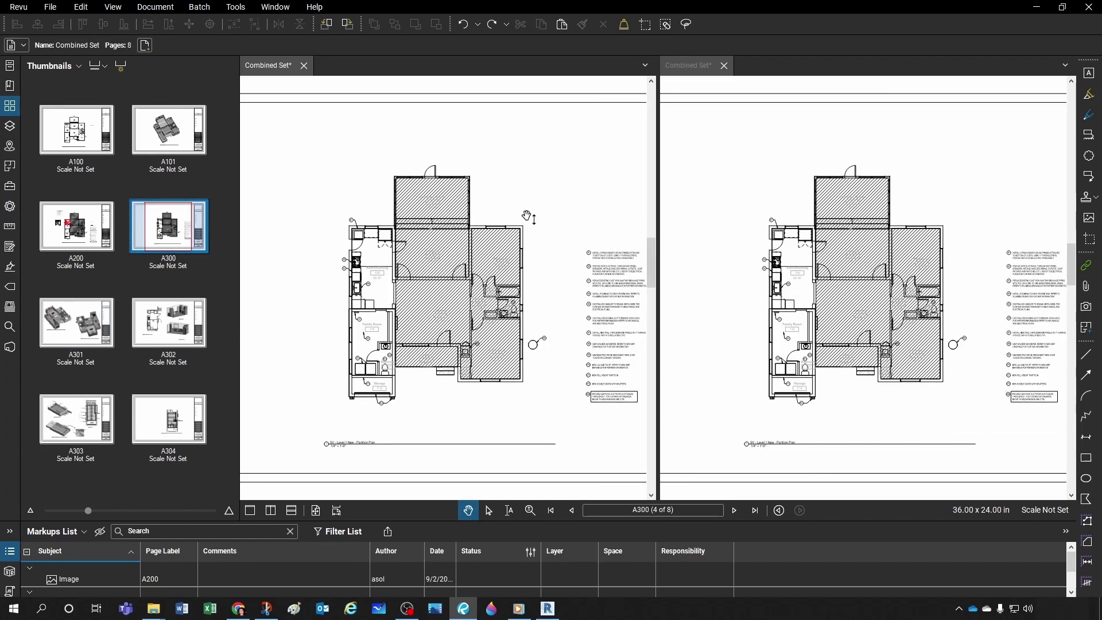
scroll(529, 217, "down", 3)
scroll(529, 217, "down", 3)
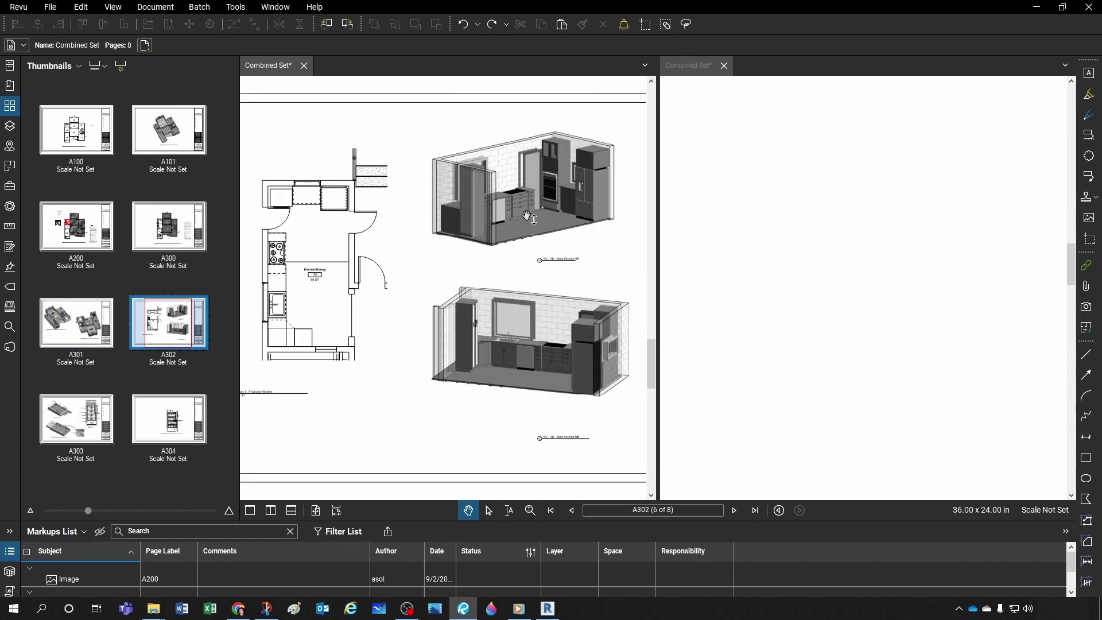
scroll(528, 217, "up", 6)
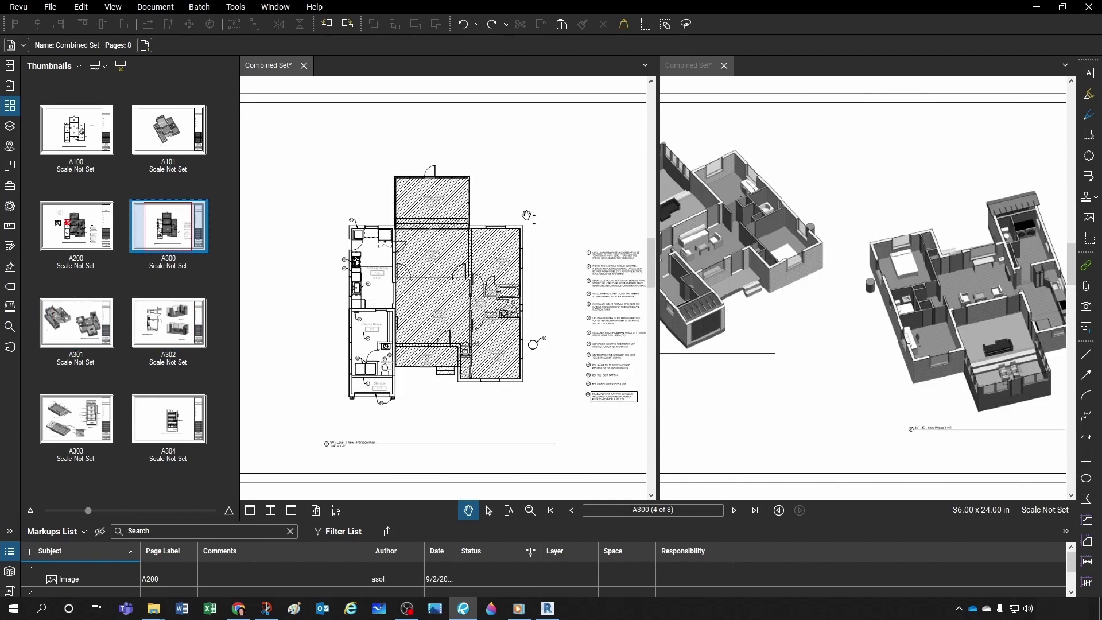
scroll(517, 236, "up", 3)
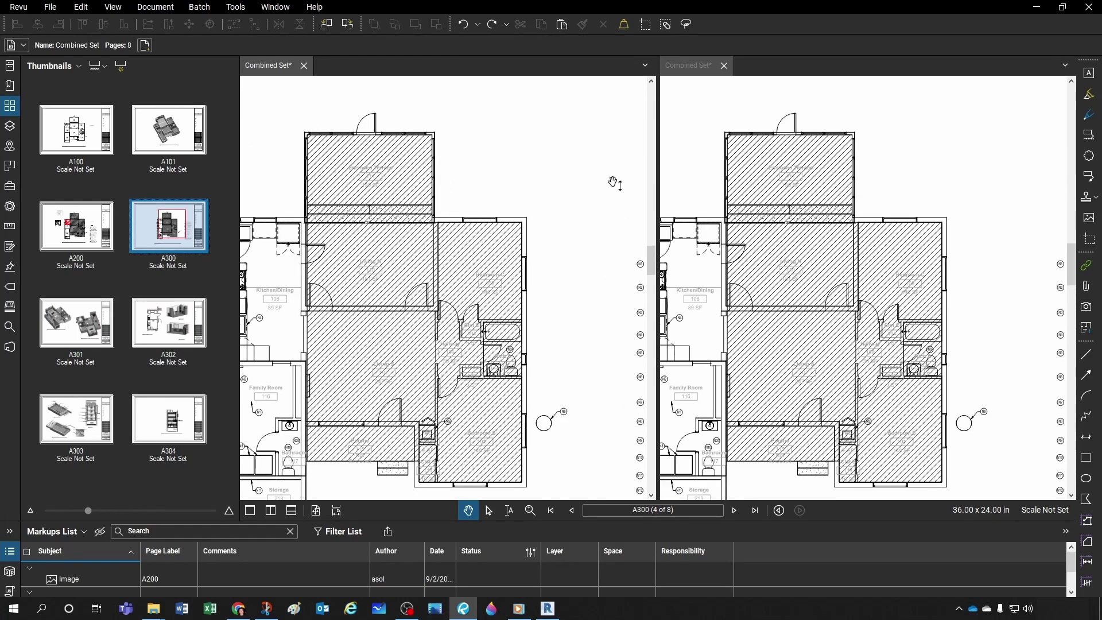
scroll(613, 184, "down", 3)
scroll(390, 167, "up", 6)
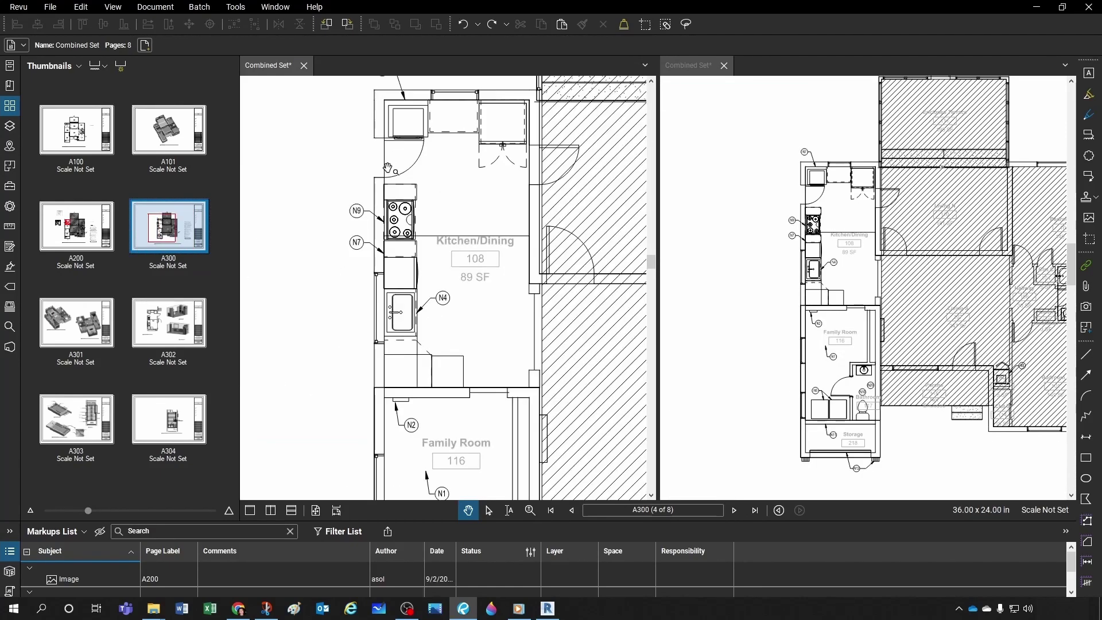
scroll(401, 172, "up", 4)
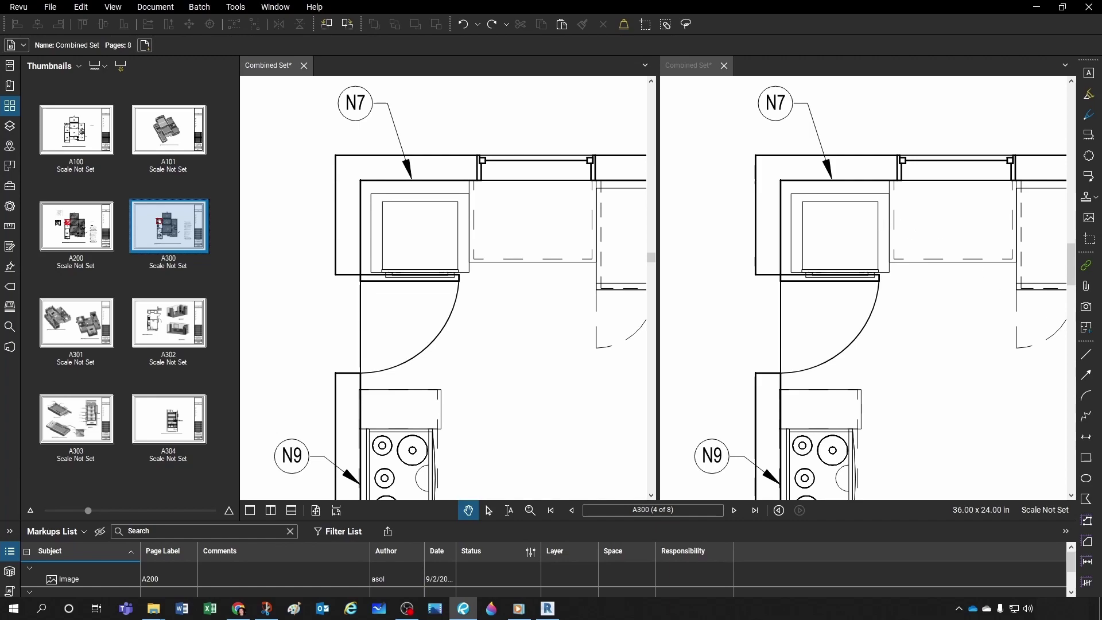
scroll(878, 222, "down", 8)
Turn off Synchronize Document, show sheet A200 in the left pane and keep A300 on the right
left_click(112, 6)
left_click(117, 260)
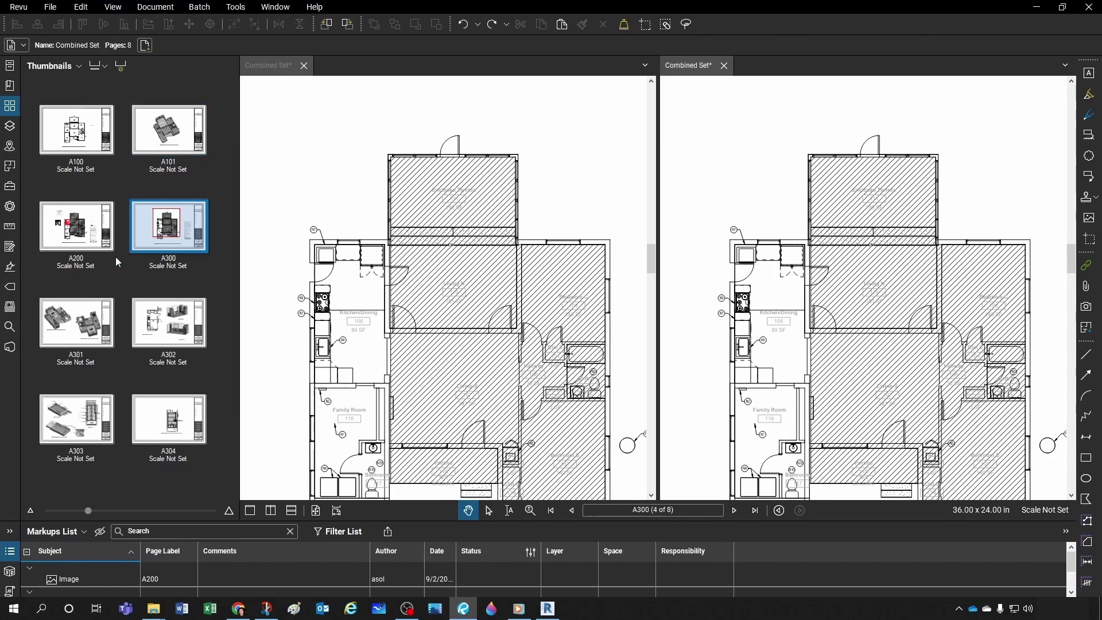
left_click(76, 225)
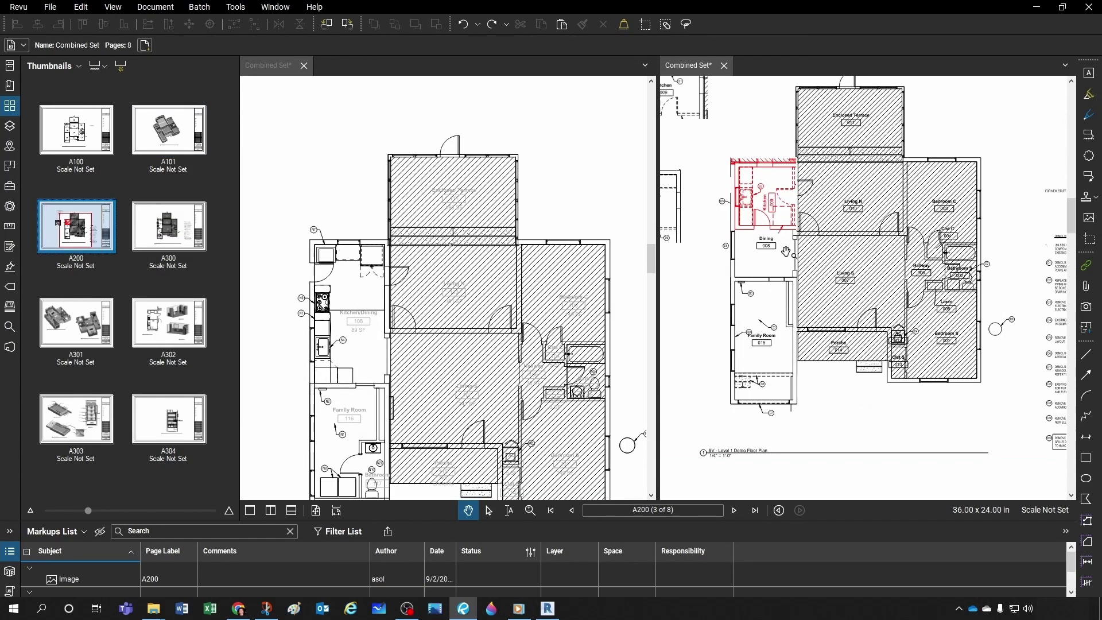
scroll(447, 258, "up", 2)
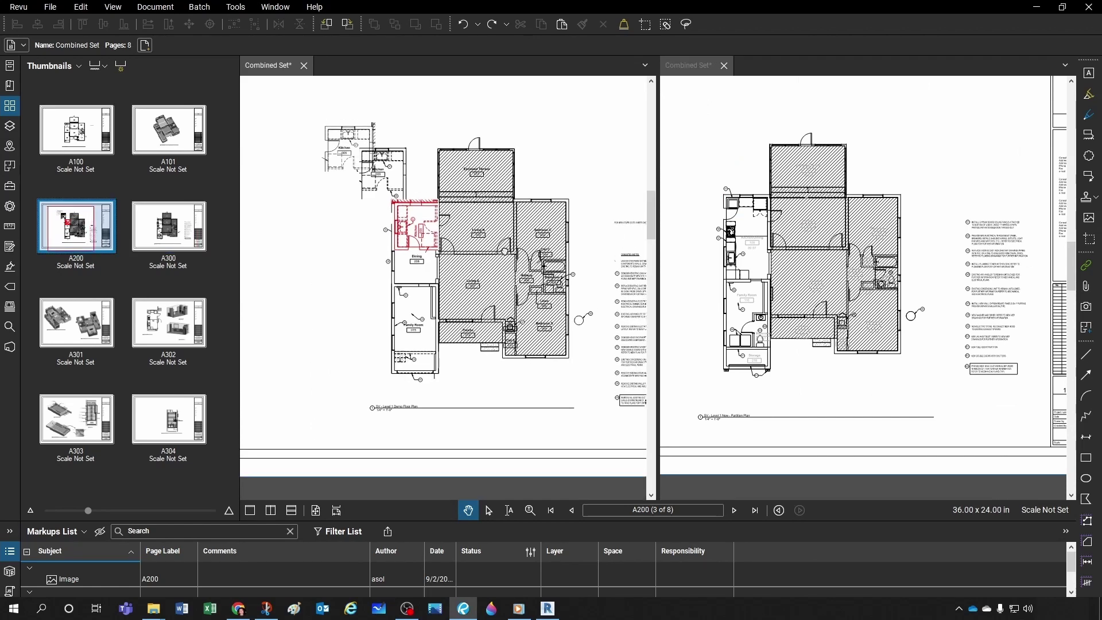
scroll(428, 256, "up", 2)
left_click(739, 326)
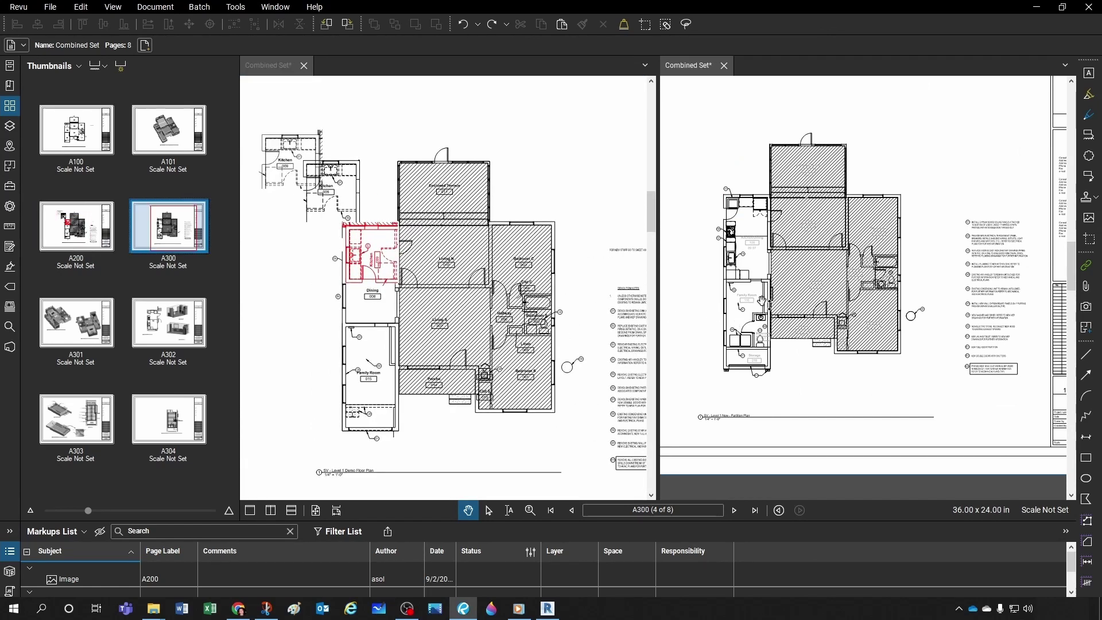
scroll(765, 309, "up", 3)
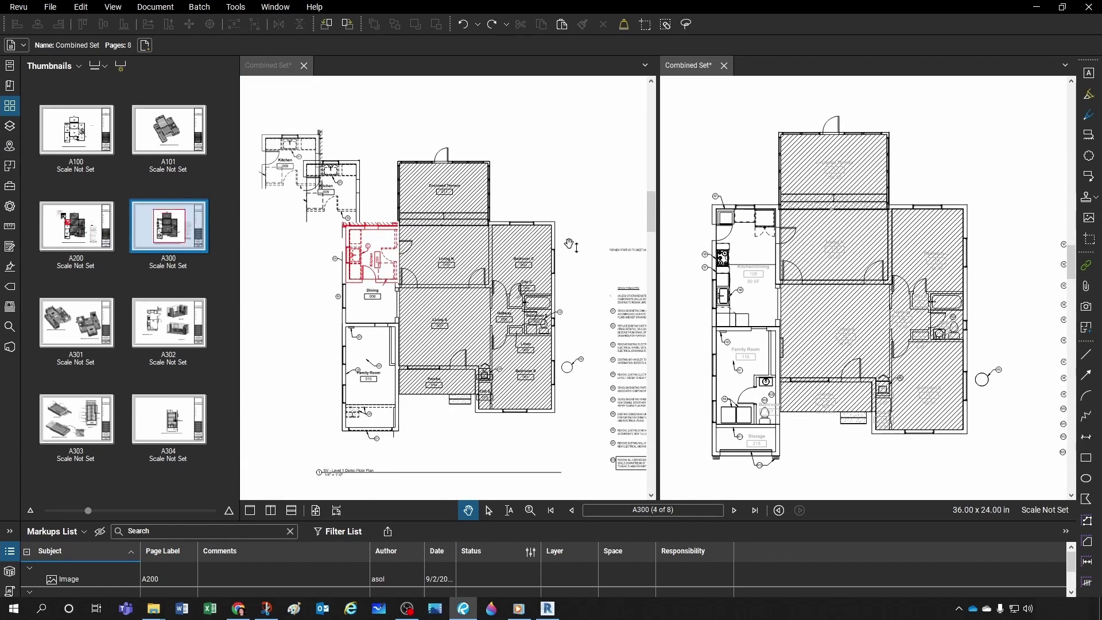
left_click(108, 8)
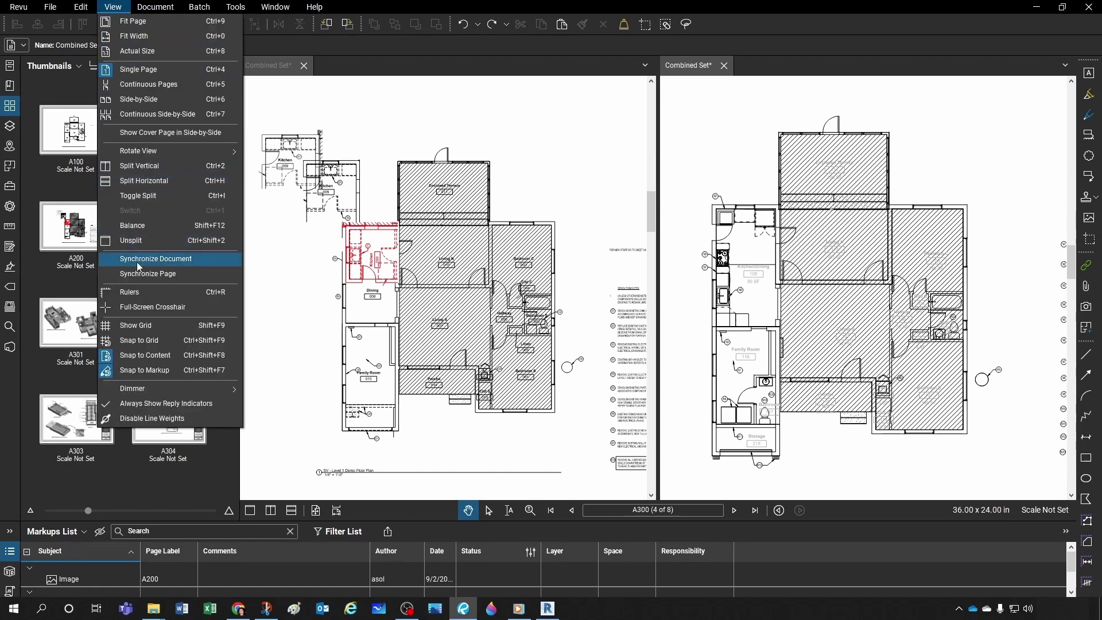
Switch Synchronize Document off and page the active pane back to sheet A200
left_click(176, 264)
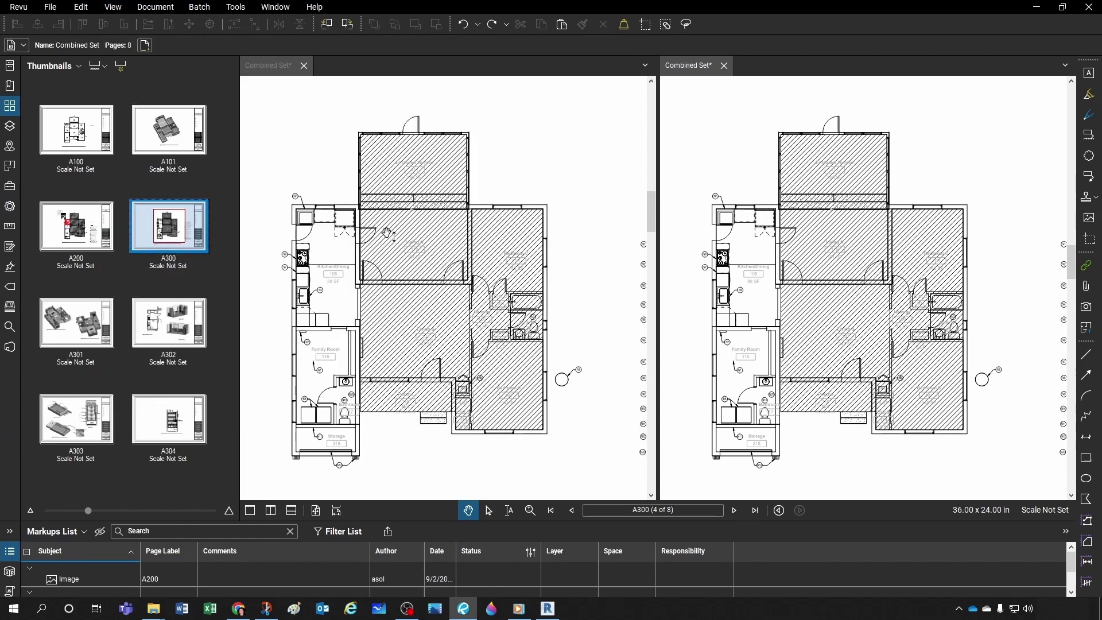
scroll(519, 264, "down", 2)
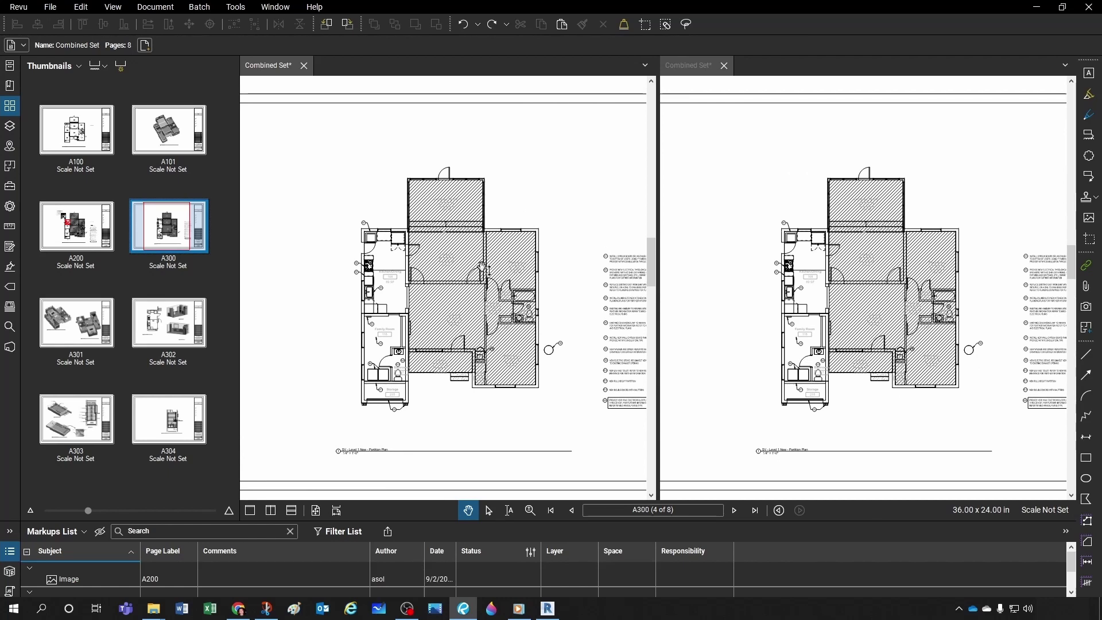
left_click(115, 8)
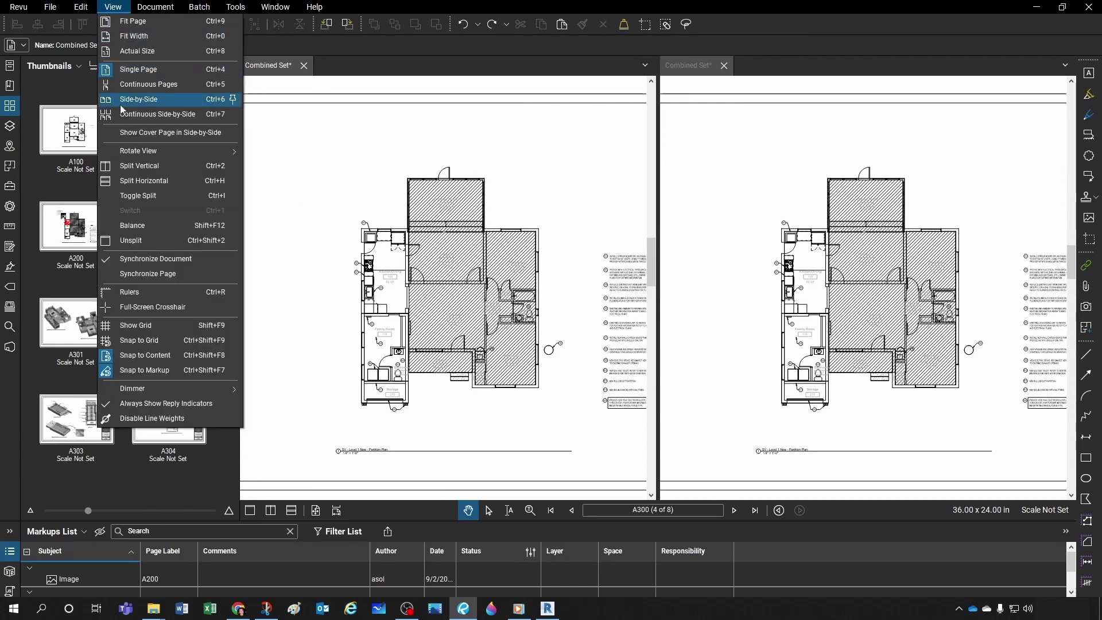
left_click(128, 259)
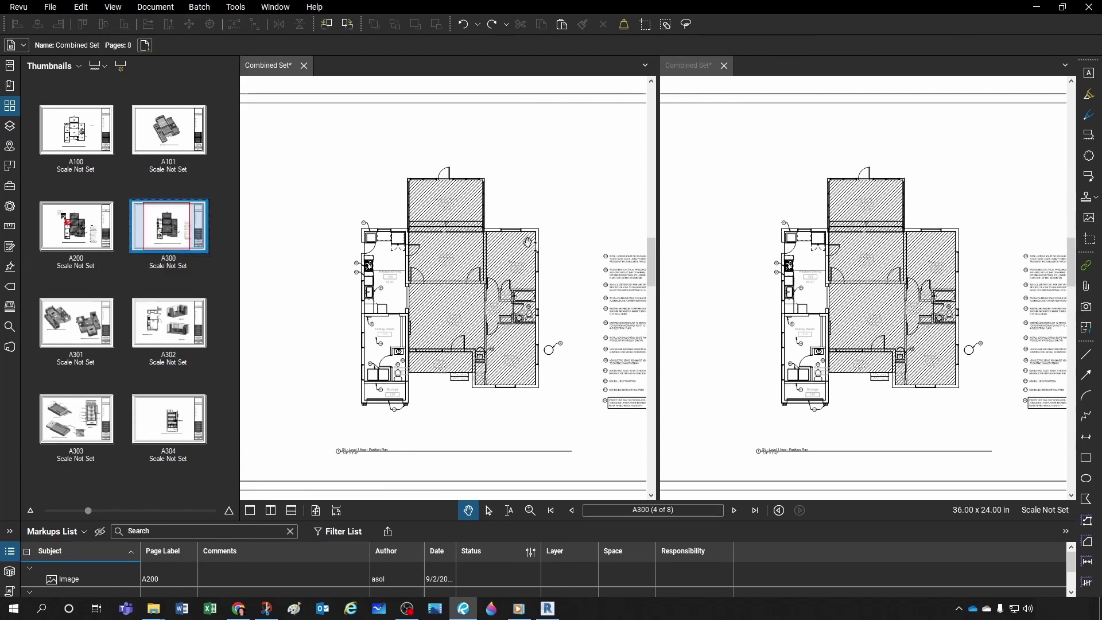
key("Page_Up")
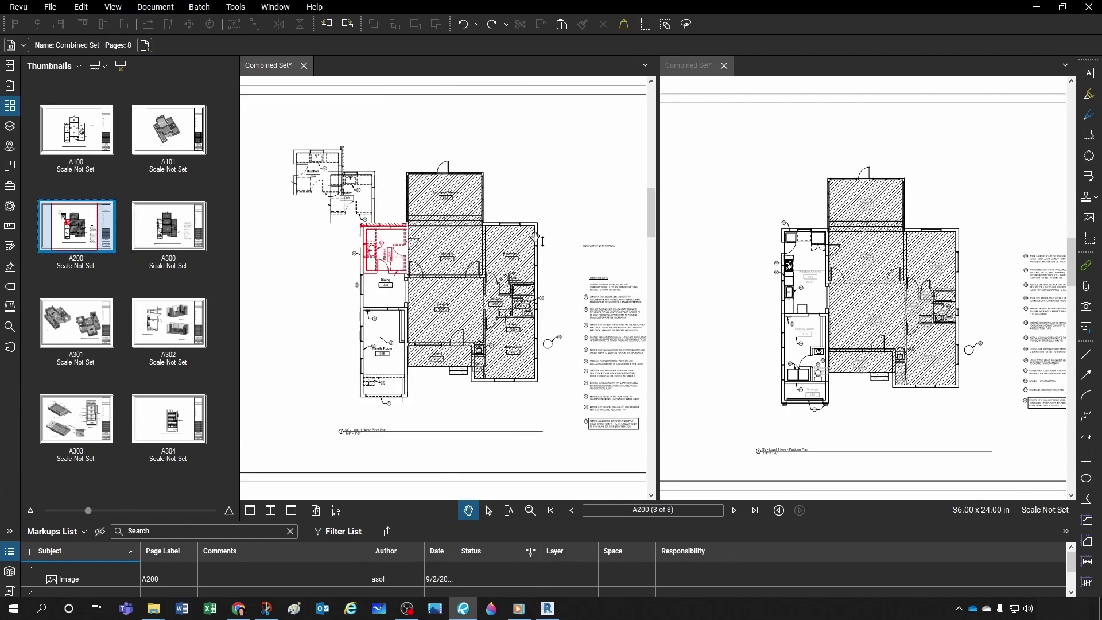
scroll(535, 237, "up", 2)
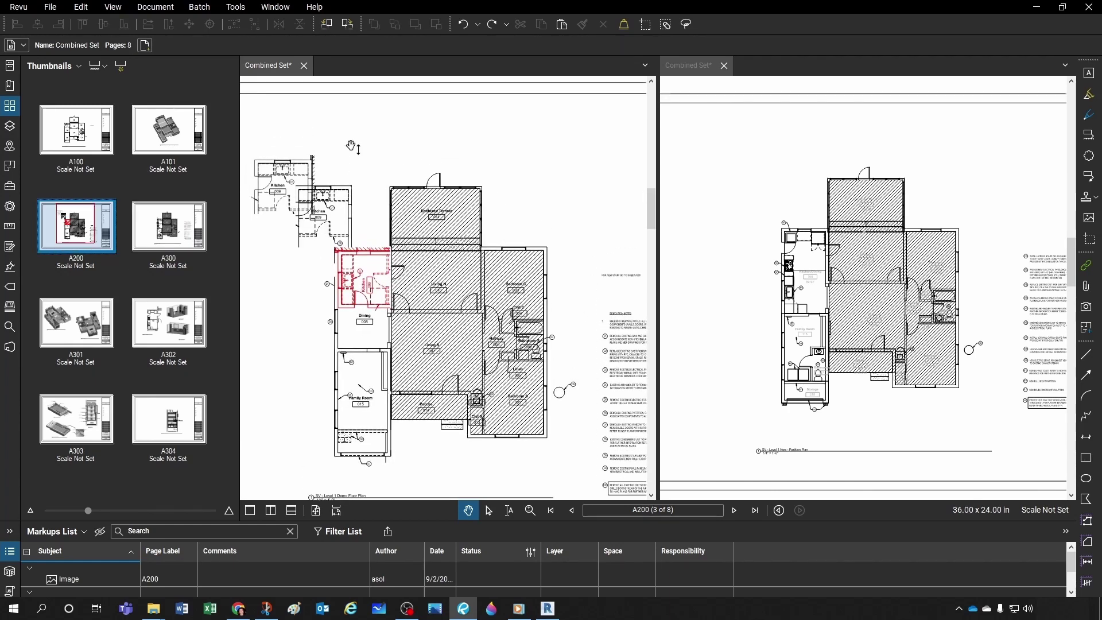
Enable Synchronize Page, then zoom and pan both plans into the Family Room near tag D3
left_click(112, 7)
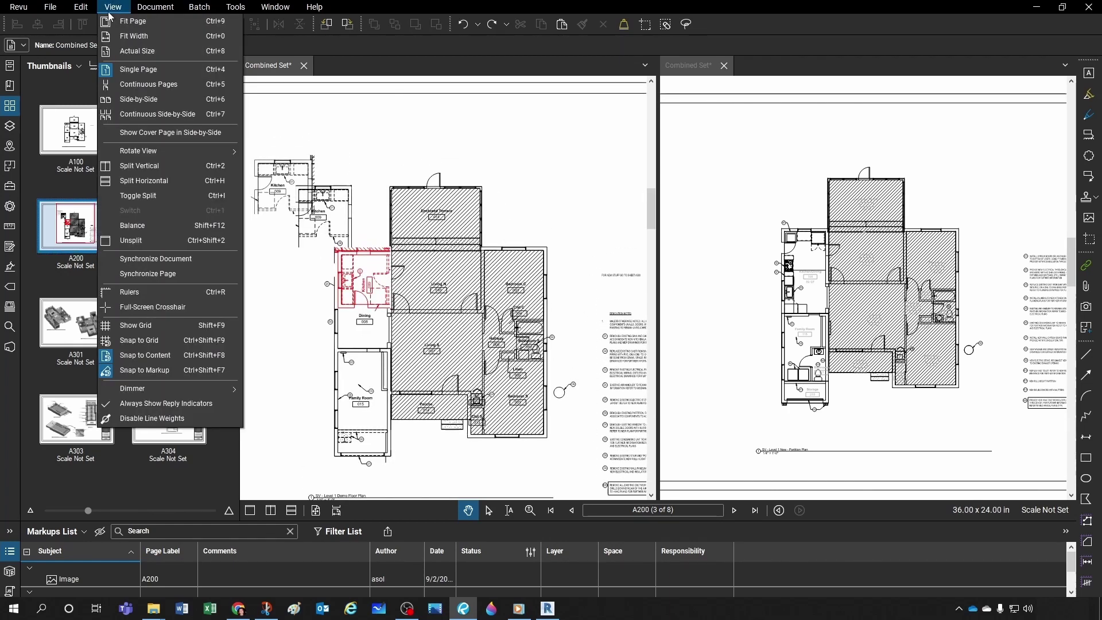
left_click(151, 274)
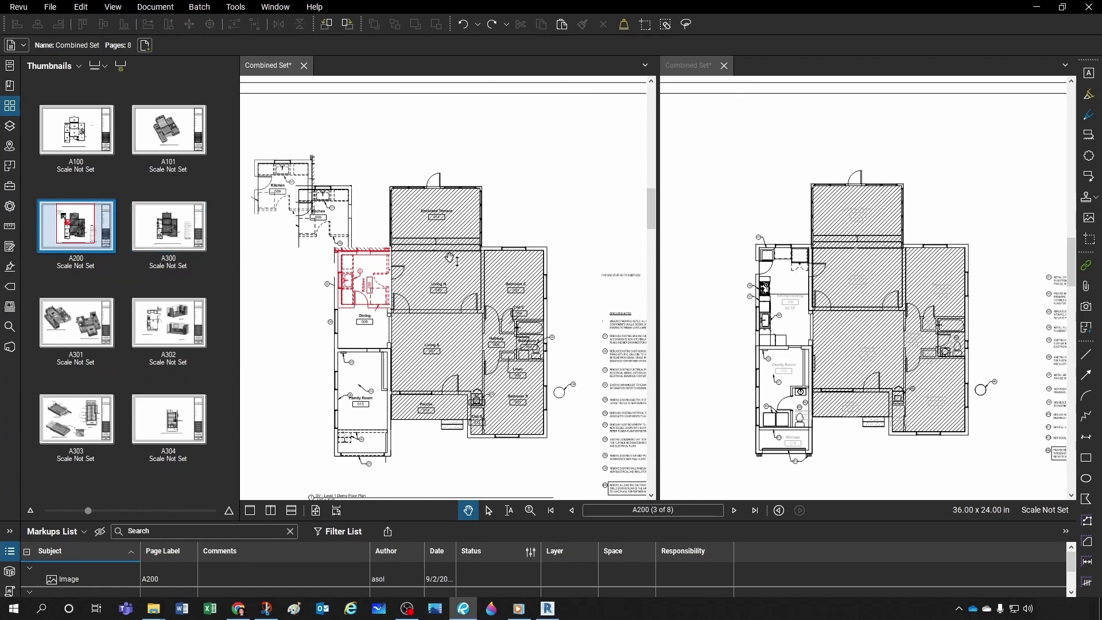
scroll(369, 439, "up", 8)
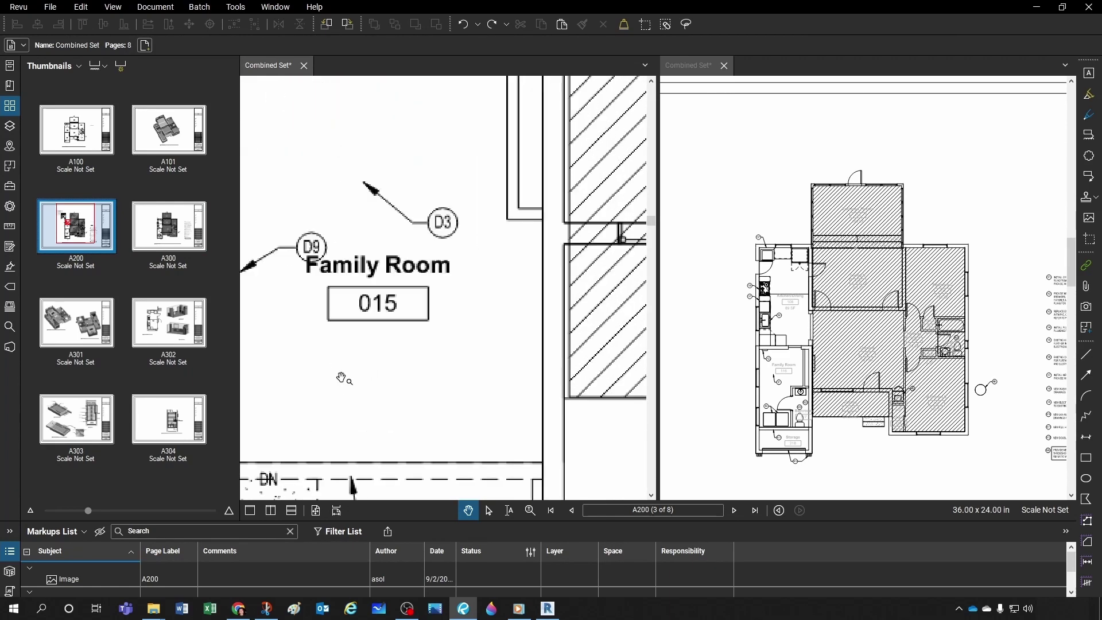
left_click_drag(362, 385, 434, 282)
left_click_drag(417, 324, 394, 278)
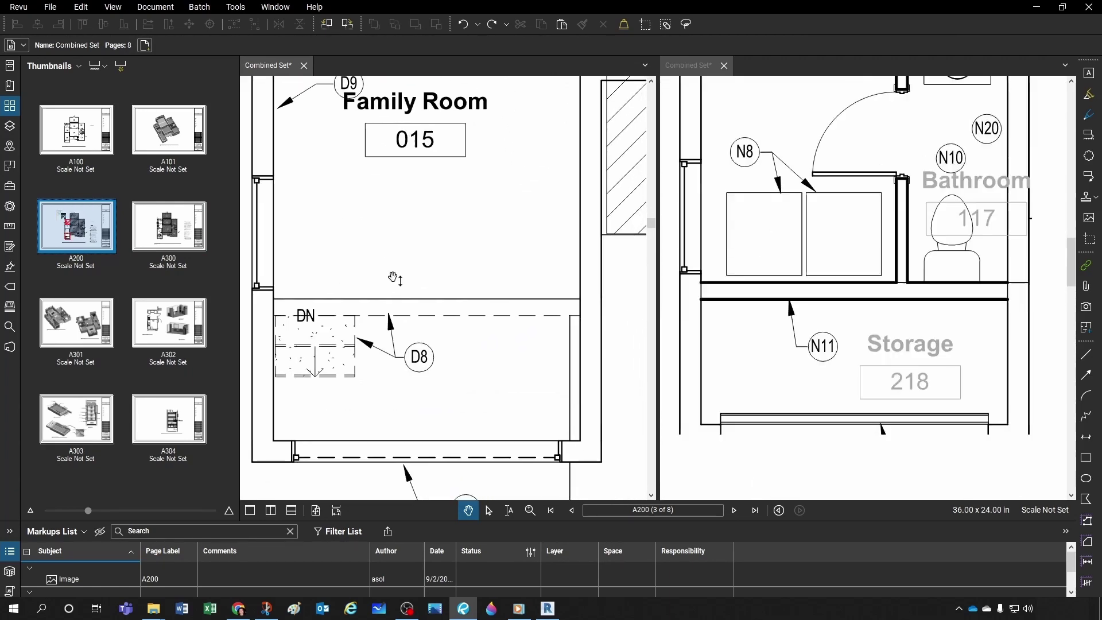
left_click_drag(492, 197, 482, 367)
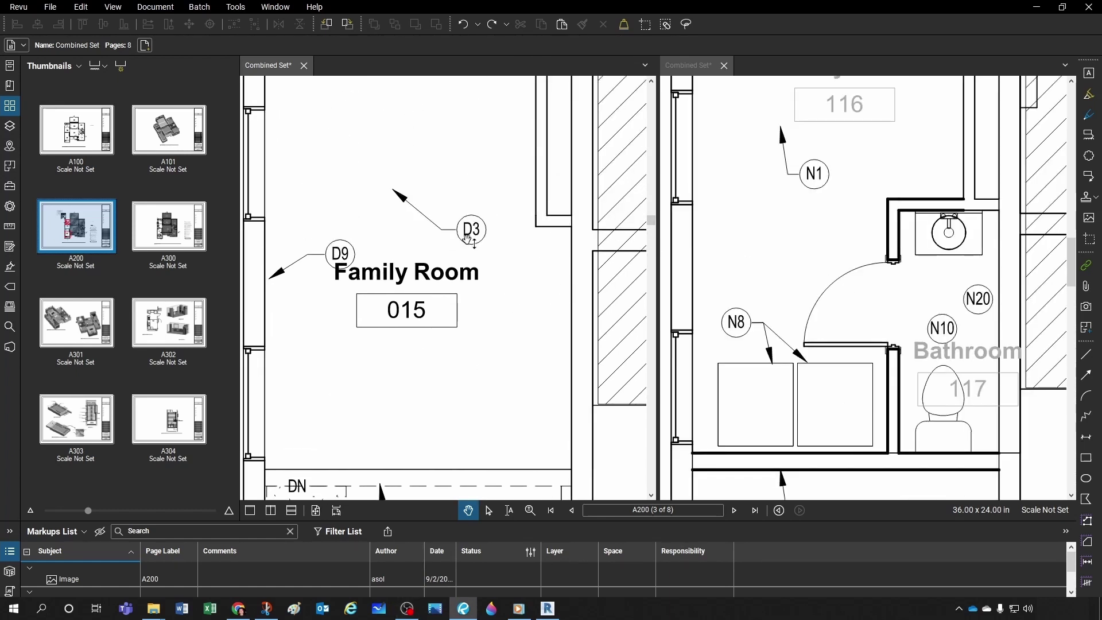
Unsplit the view so a single pane remains
left_click(114, 7)
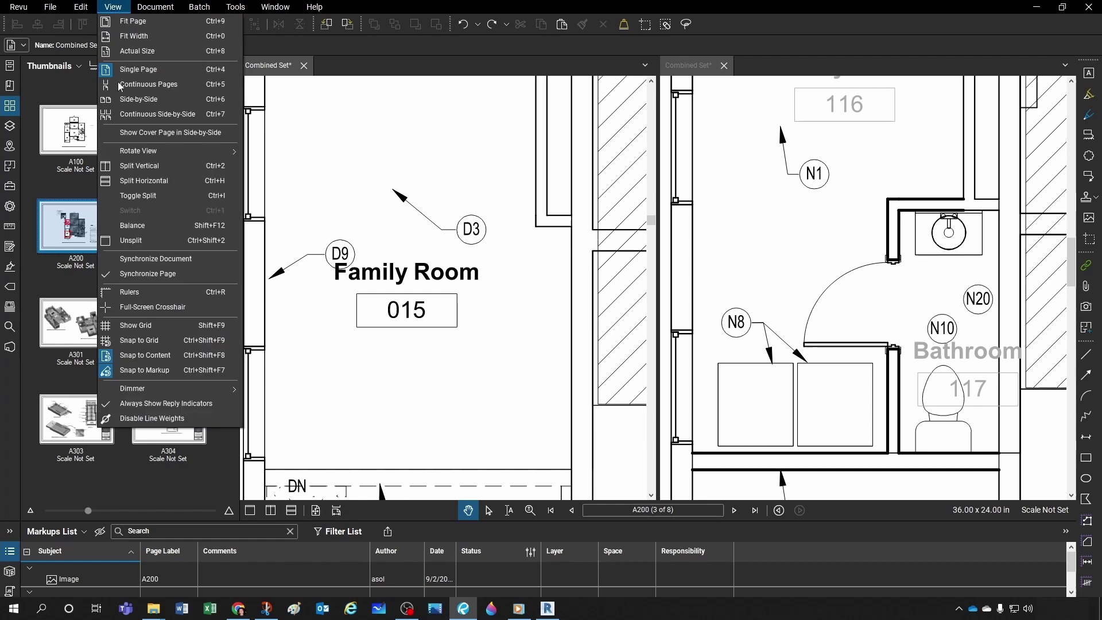
left_click(150, 241)
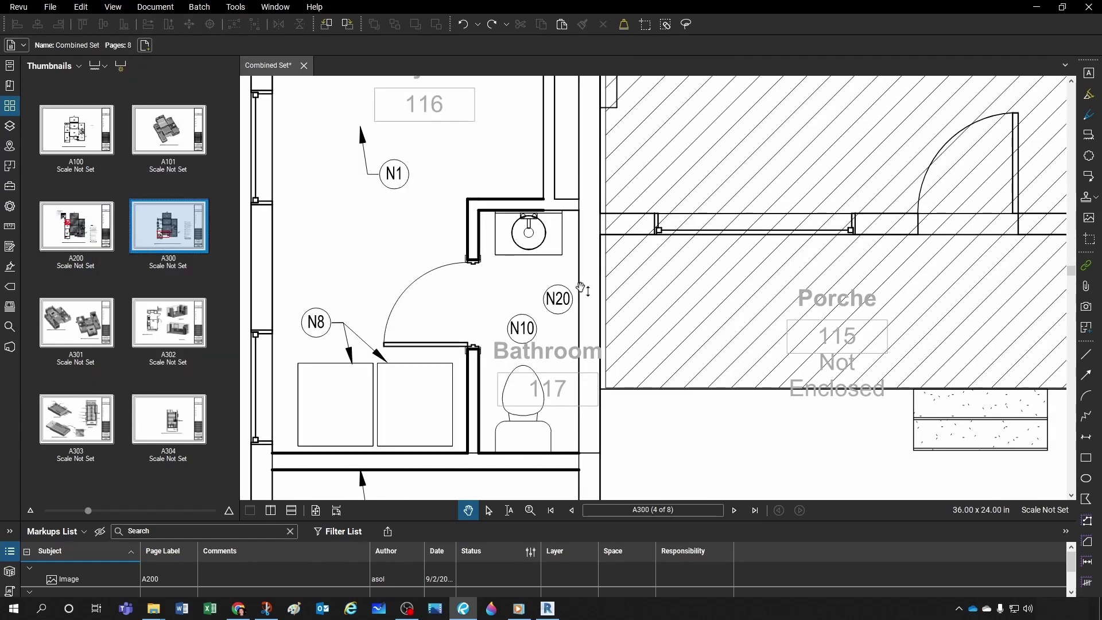
scroll(626, 296, "down", 5)
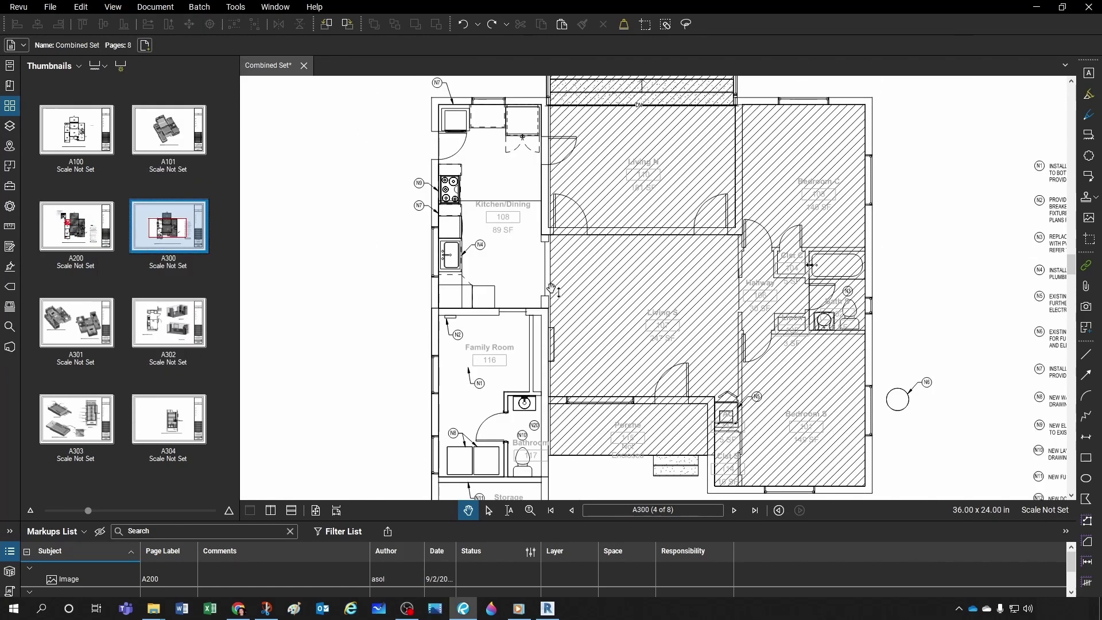
Turn on the Full-Screen Crosshair and jump to sheet A100, page 1 of 8
left_click(113, 7)
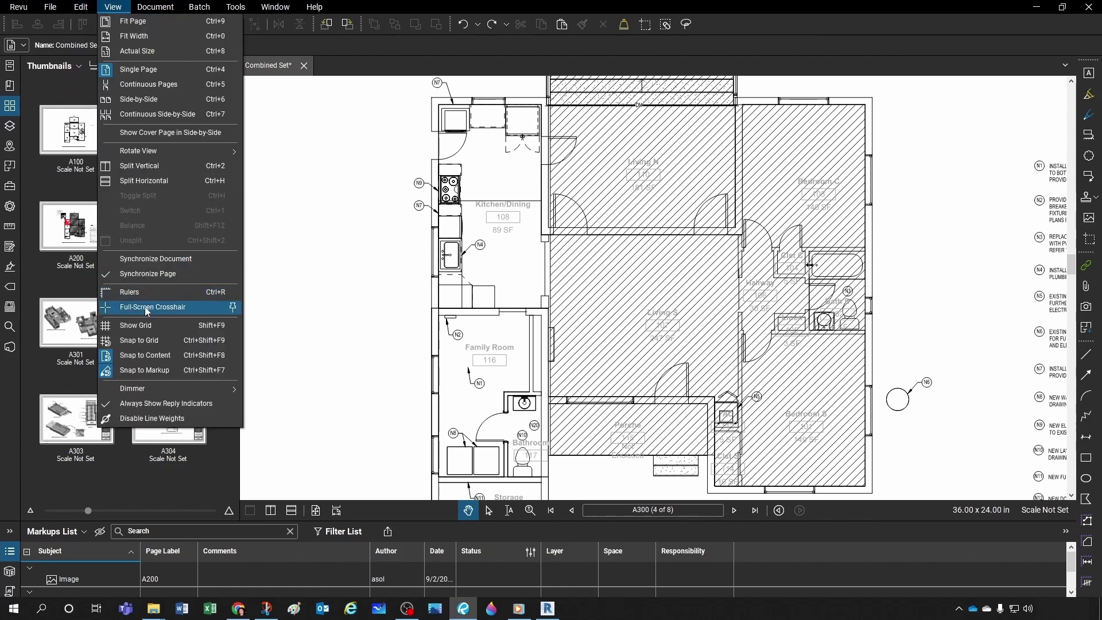
left_click(145, 306)
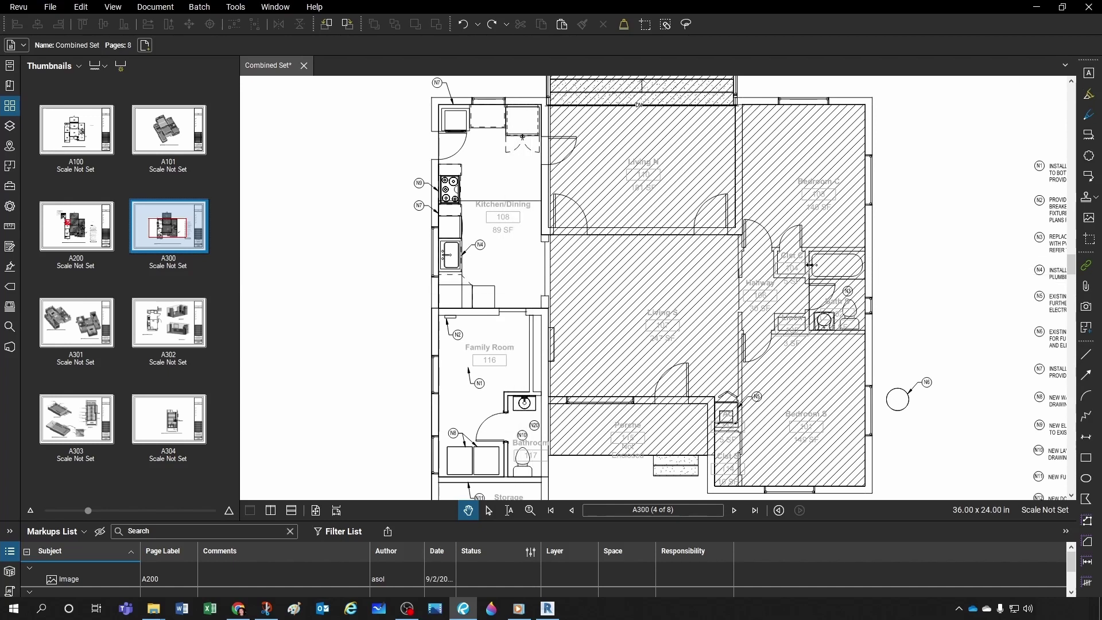
key("Home")
scroll(686, 237, "up", 1)
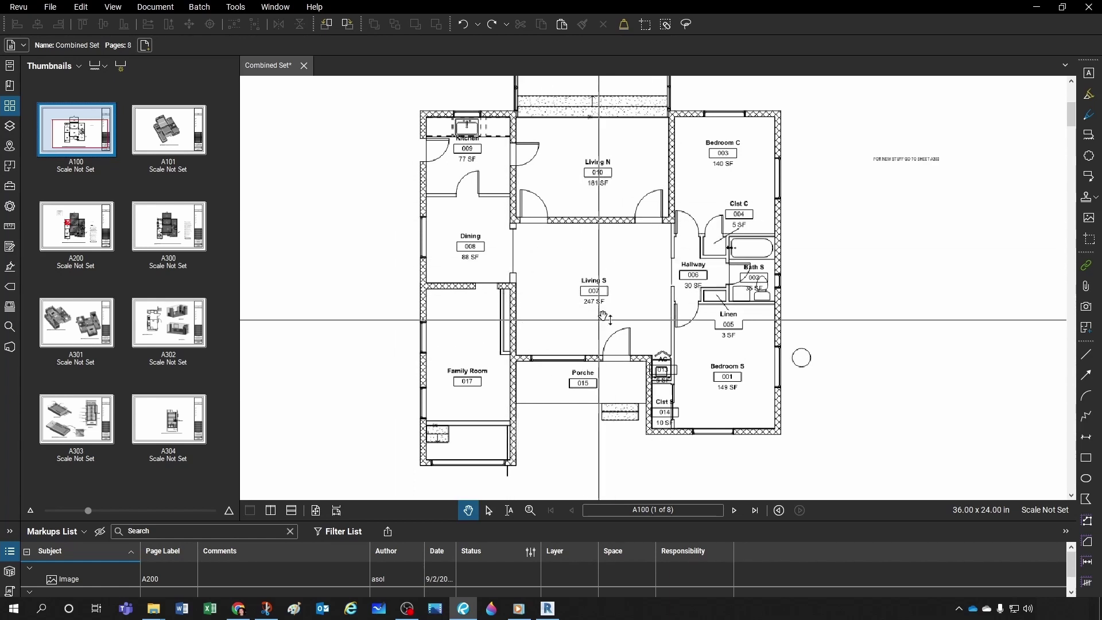
Dim the A100 drawing to 20% with View > Dimmer
left_click_drag(533, 254, 554, 296)
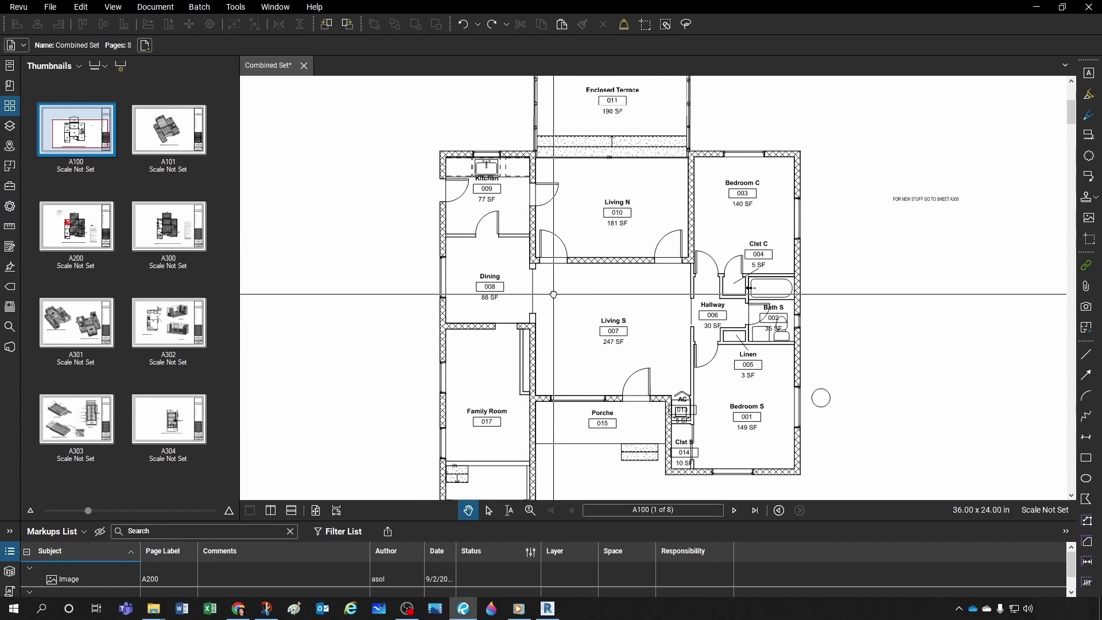
left_click(106, 7)
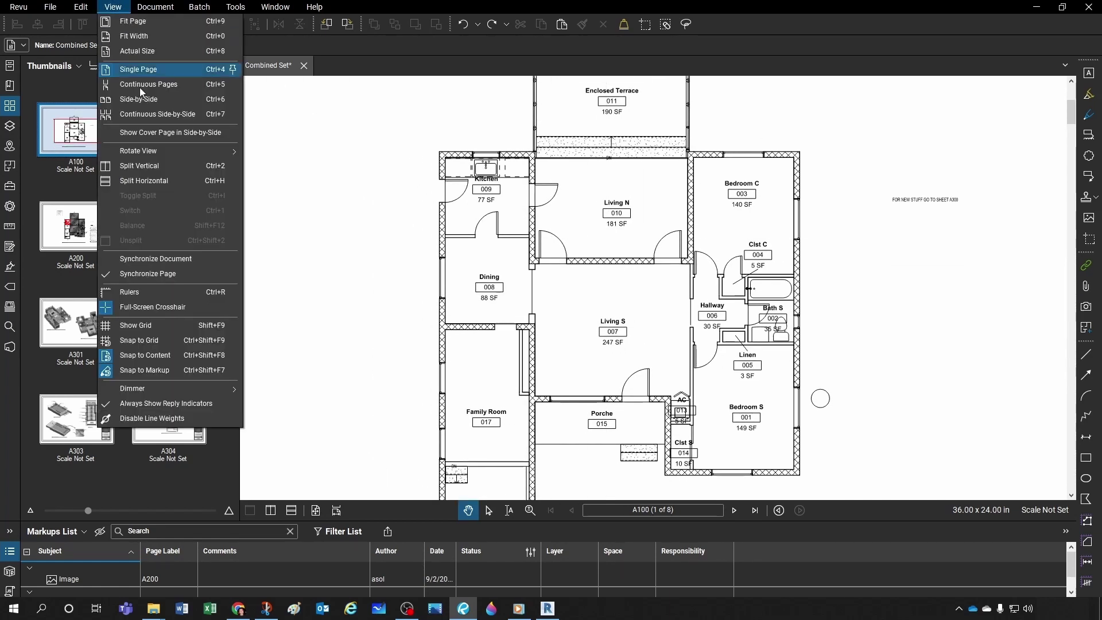
mouse_move(170, 390)
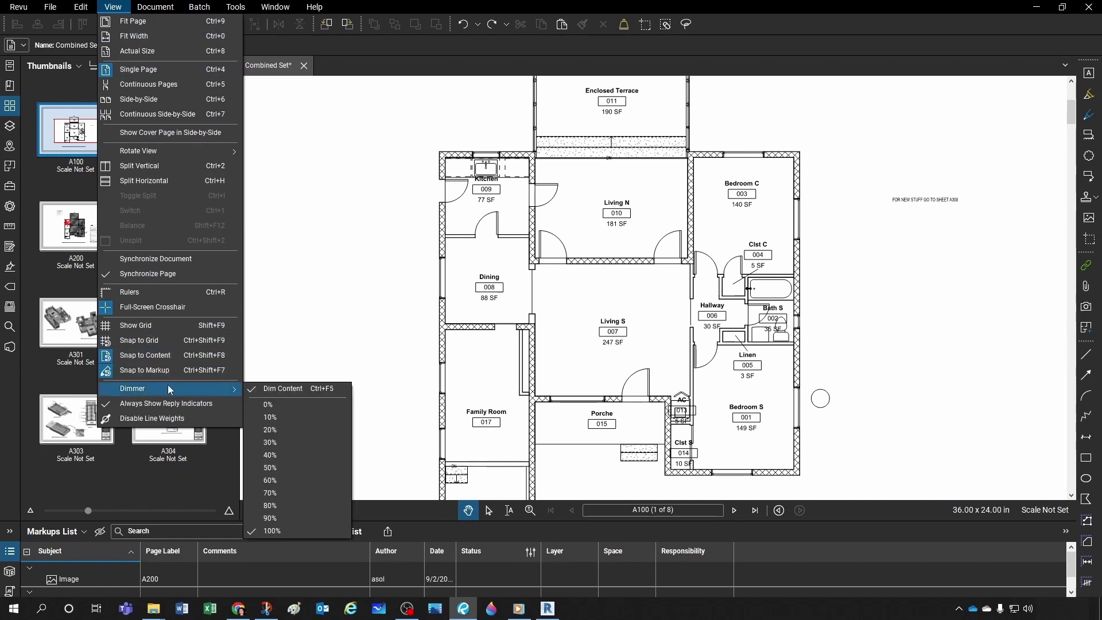
left_click(280, 430)
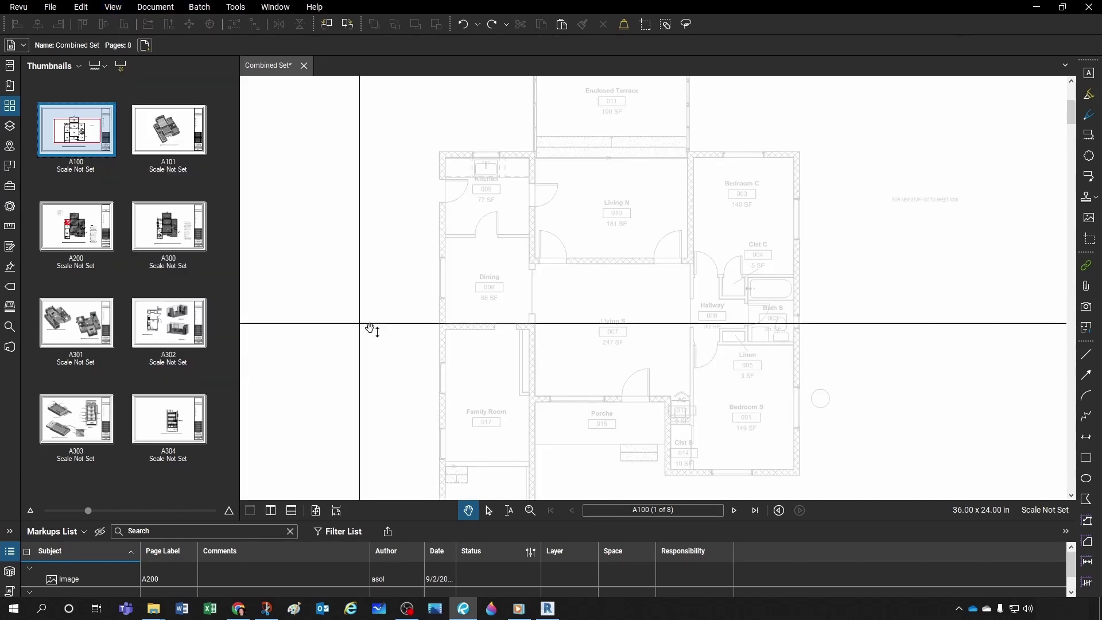
scroll(574, 276, "down", 1)
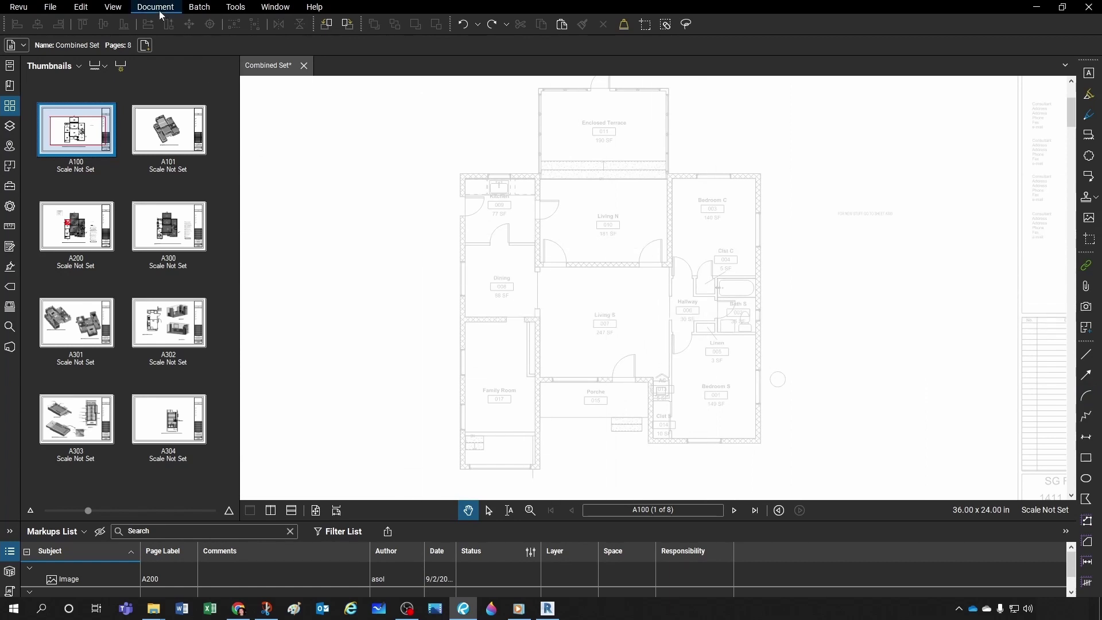
Set the dimmer back to 100% and switch Dim Content off
left_click(126, 11)
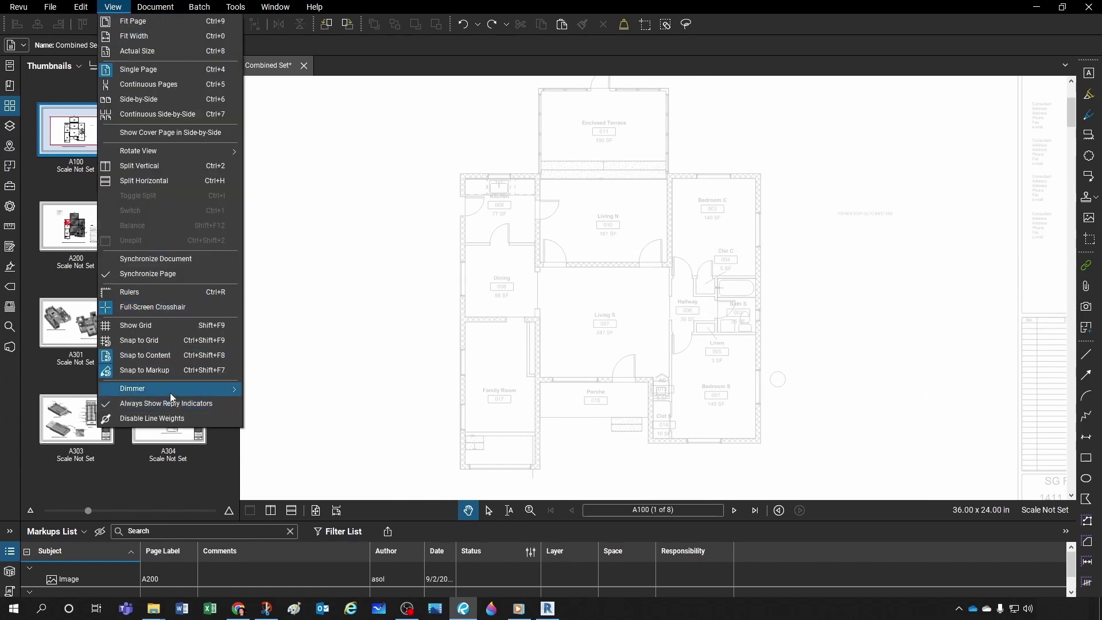
mouse_move(201, 395)
left_click(277, 527)
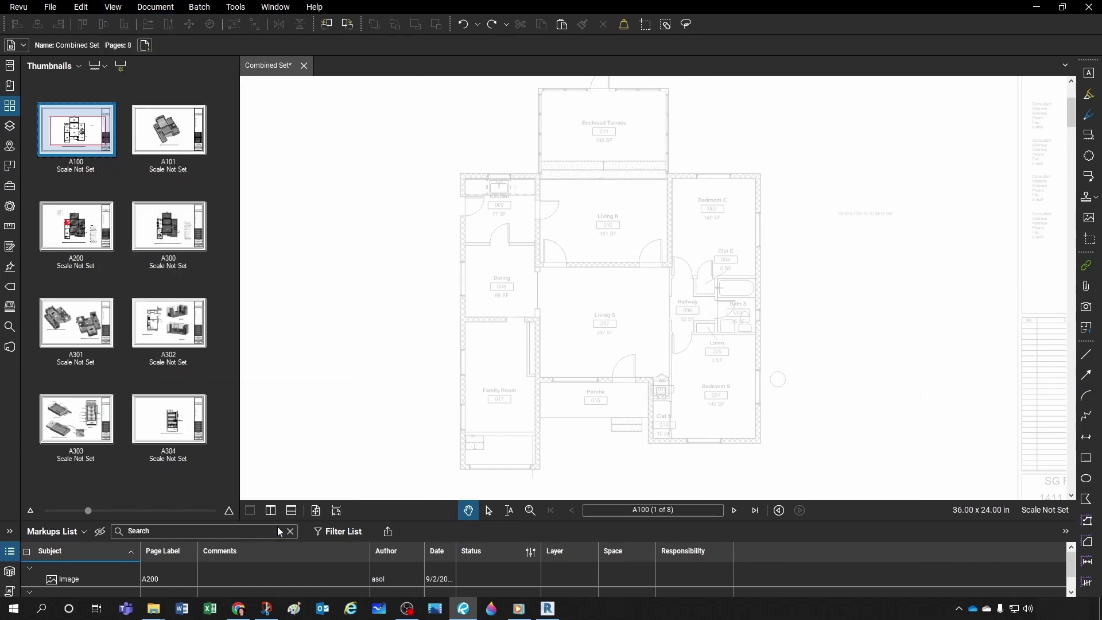
left_click(114, 8)
mouse_move(151, 394)
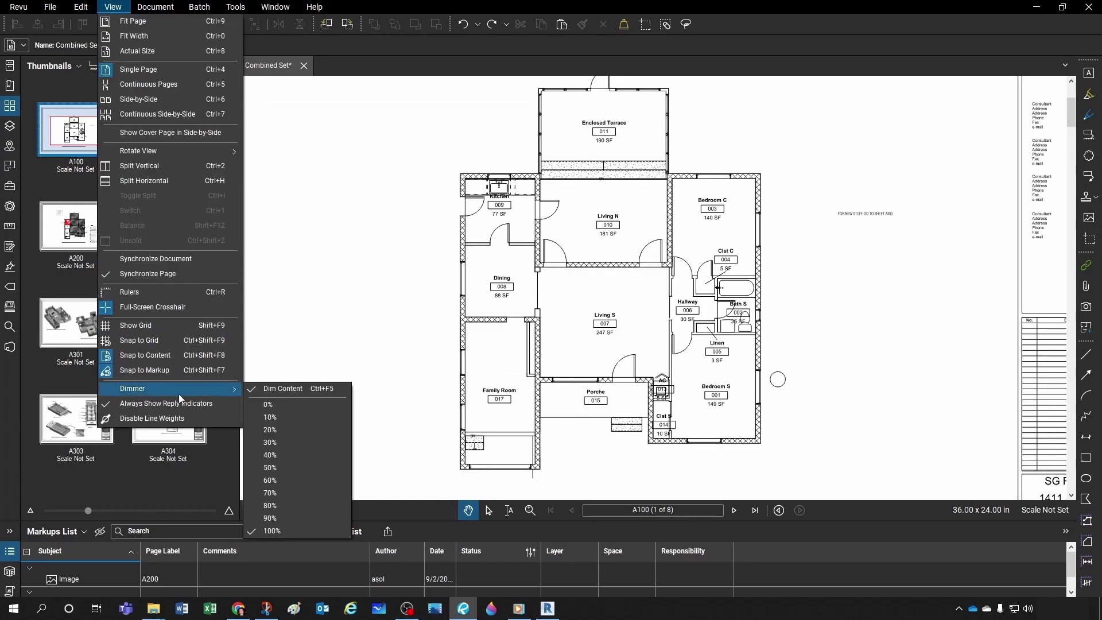
left_click(269, 390)
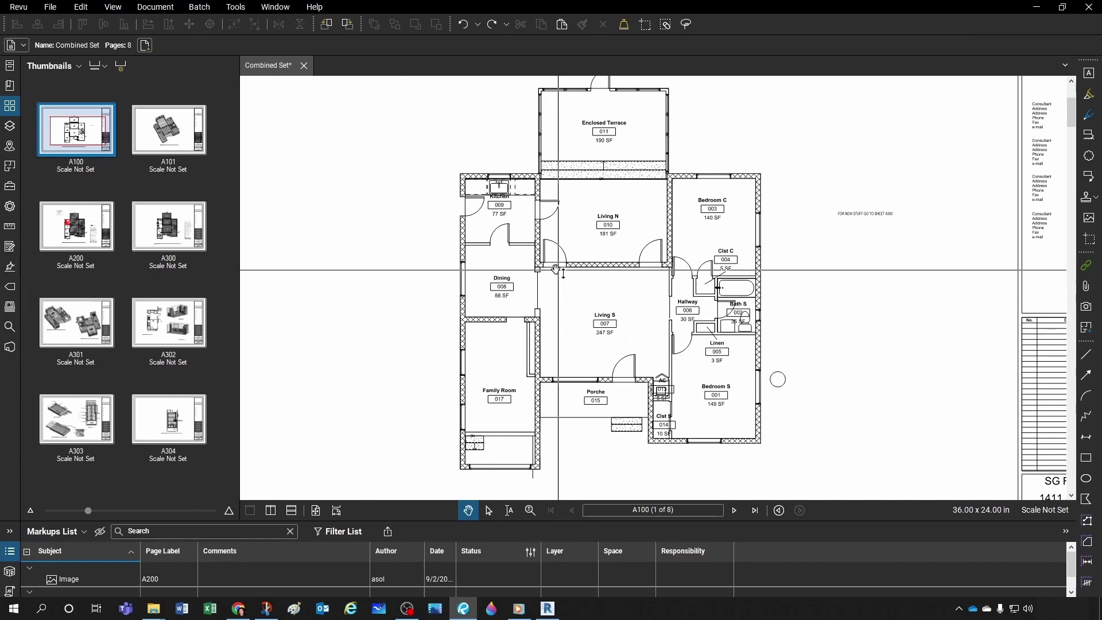
Fit the whole A100 sheet in the window, disable line weights and pan around the sheet
key("ctrl+minus")
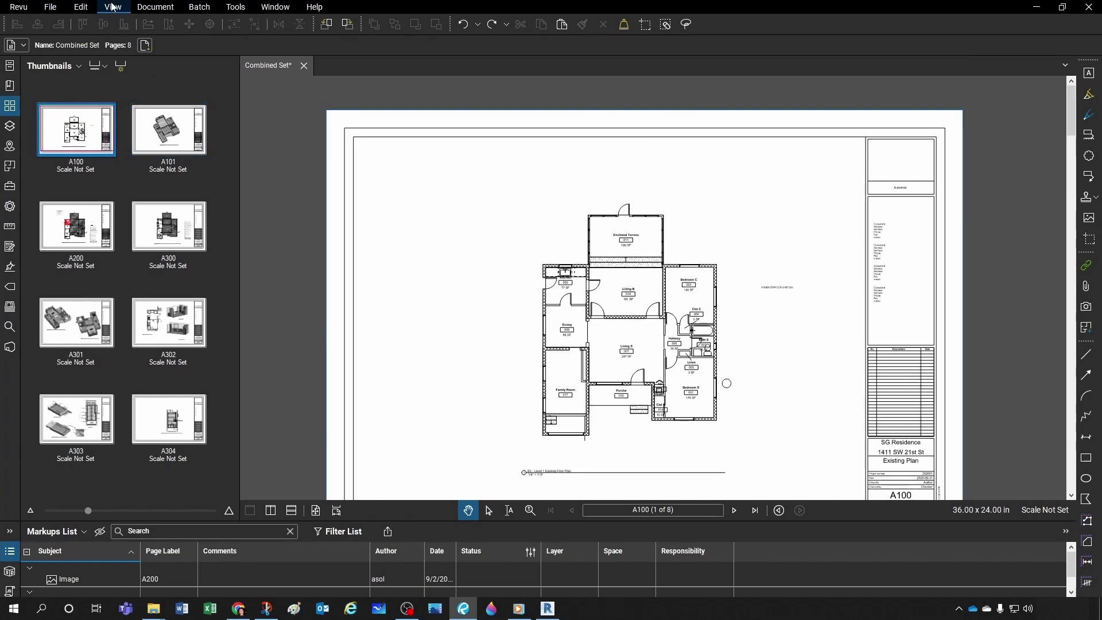
left_click(103, 14)
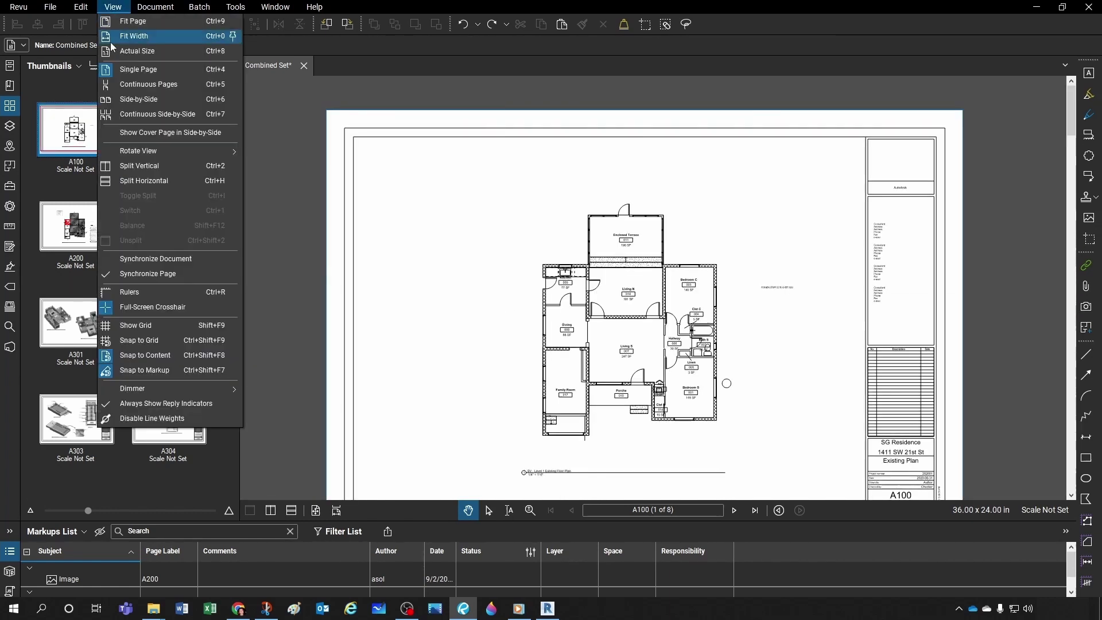
left_click(152, 418)
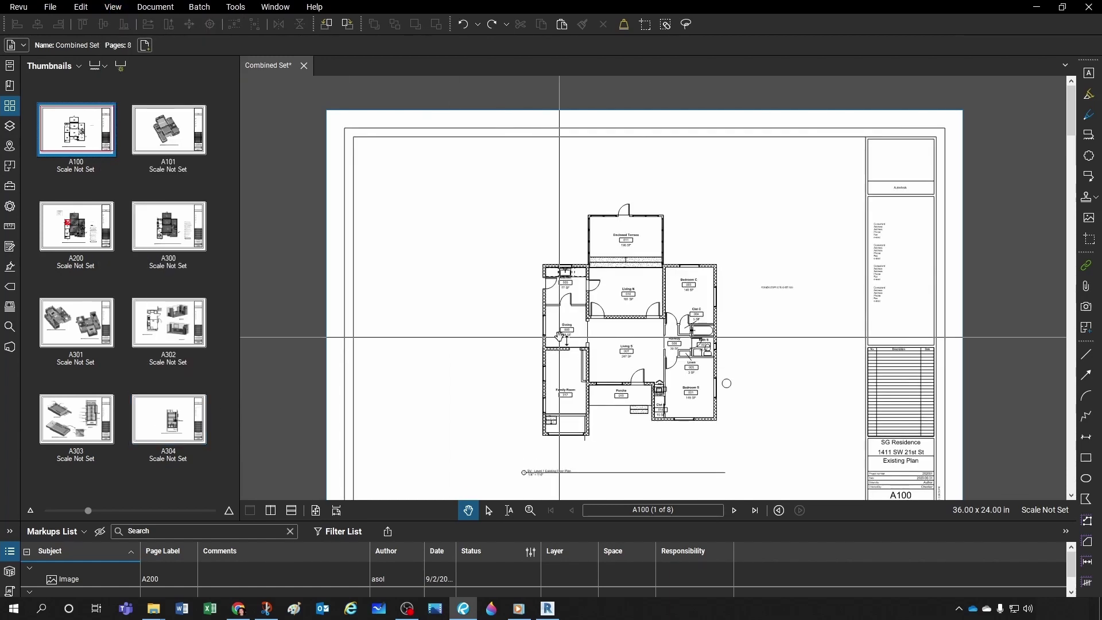
scroll(609, 328, "up", 3)
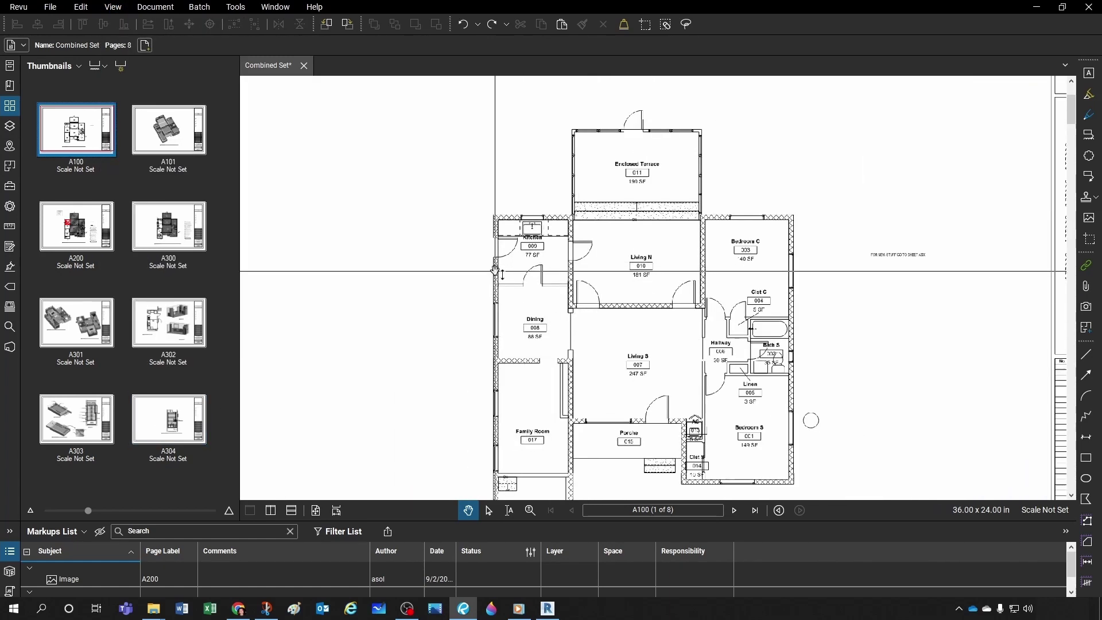
scroll(504, 386, "down", 2)
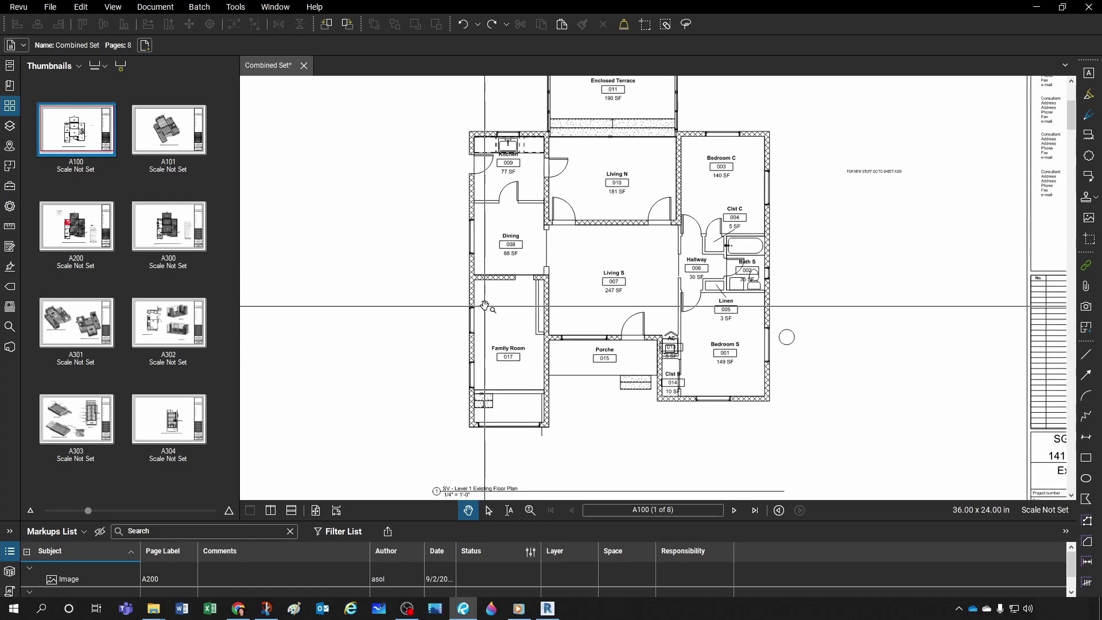
left_click_drag(527, 285, 513, 346)
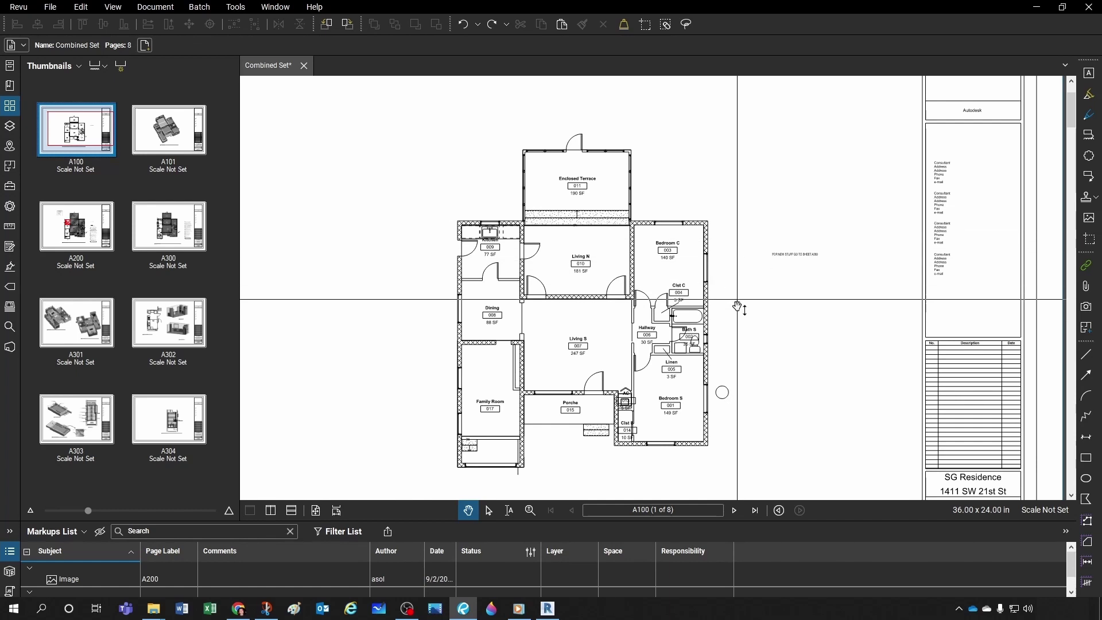
left_click_drag(742, 293, 685, 321)
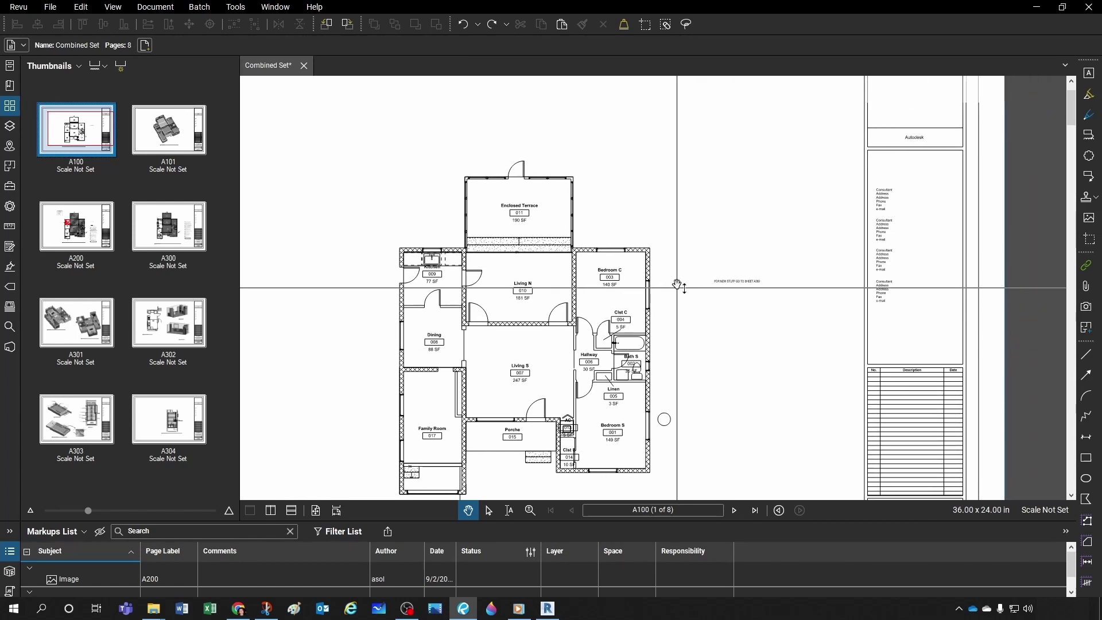
Turn line weights back on and reposition the floor plan slightly
left_click(111, 7)
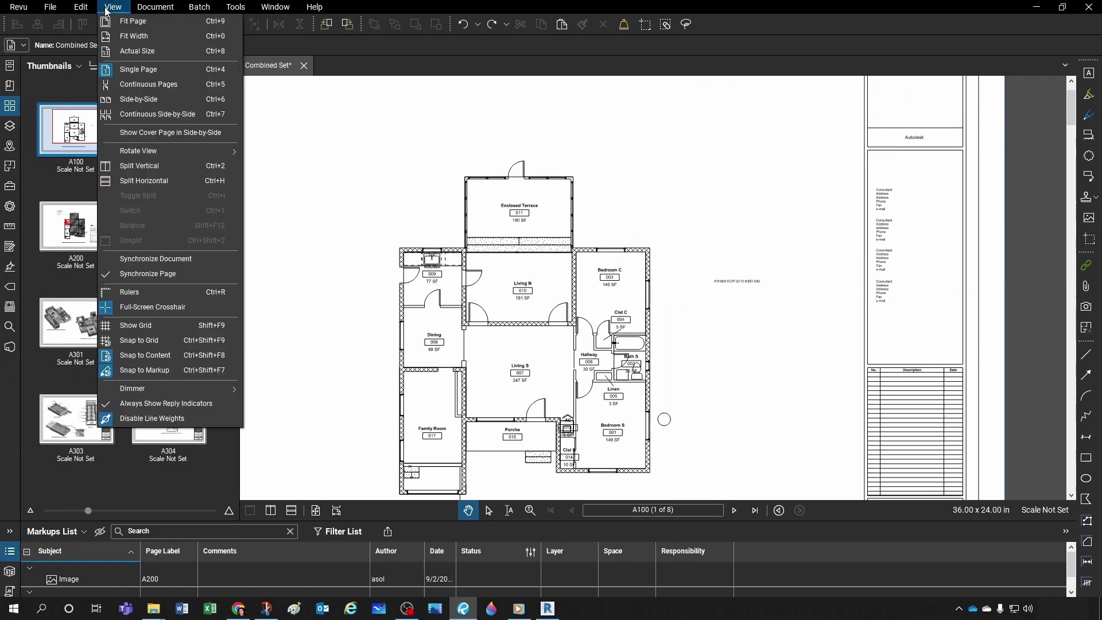
left_click(122, 419)
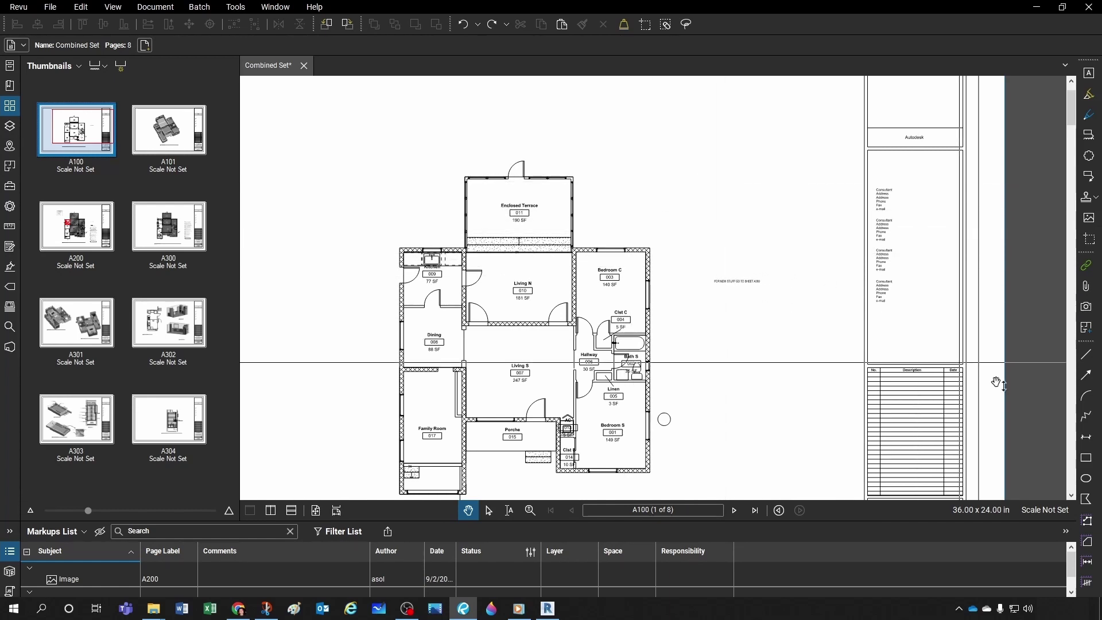
left_click_drag(667, 265, 685, 240)
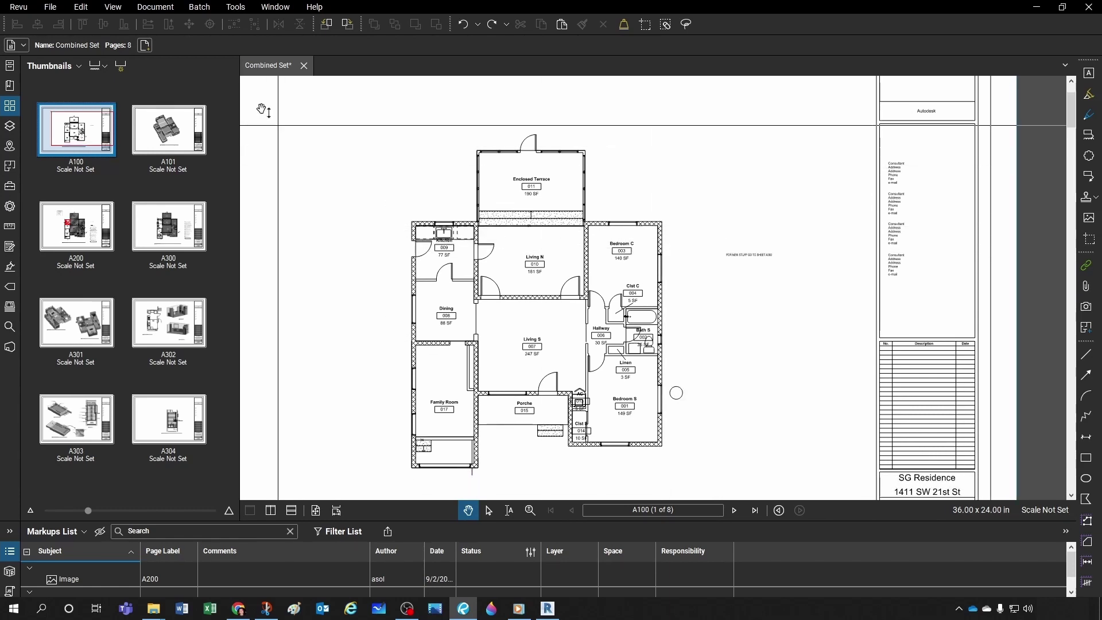
left_click(154, 8)
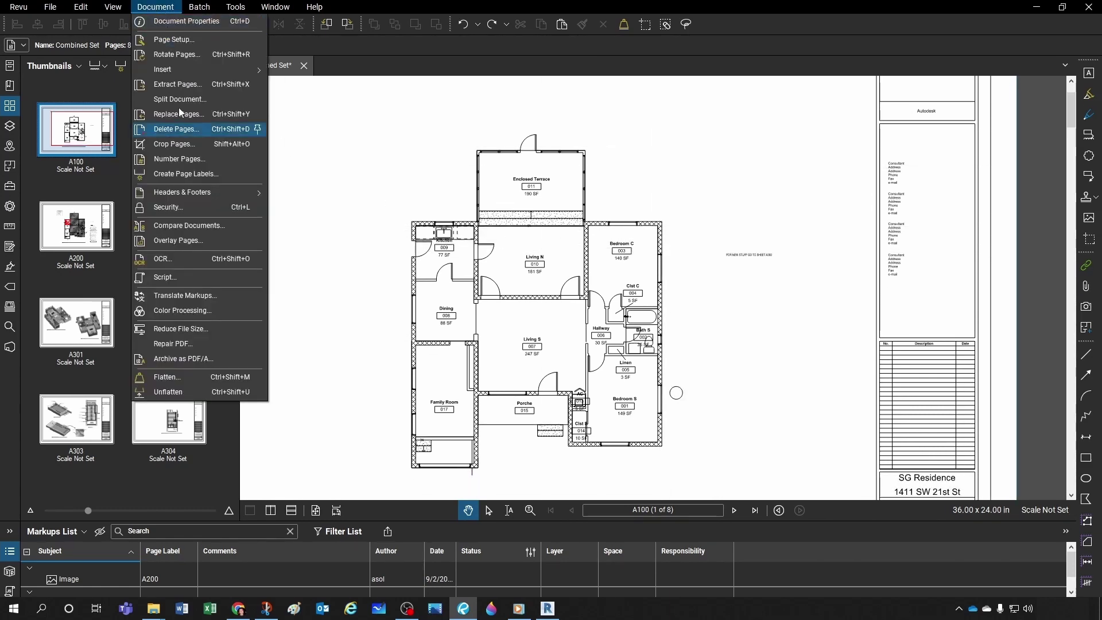
left_click(321, 126)
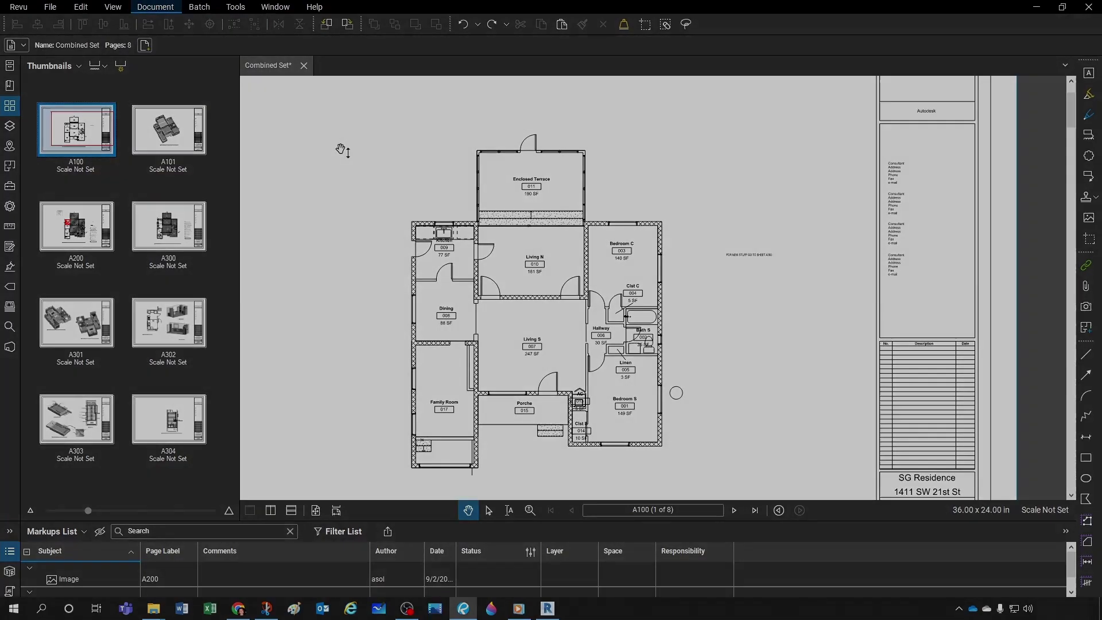